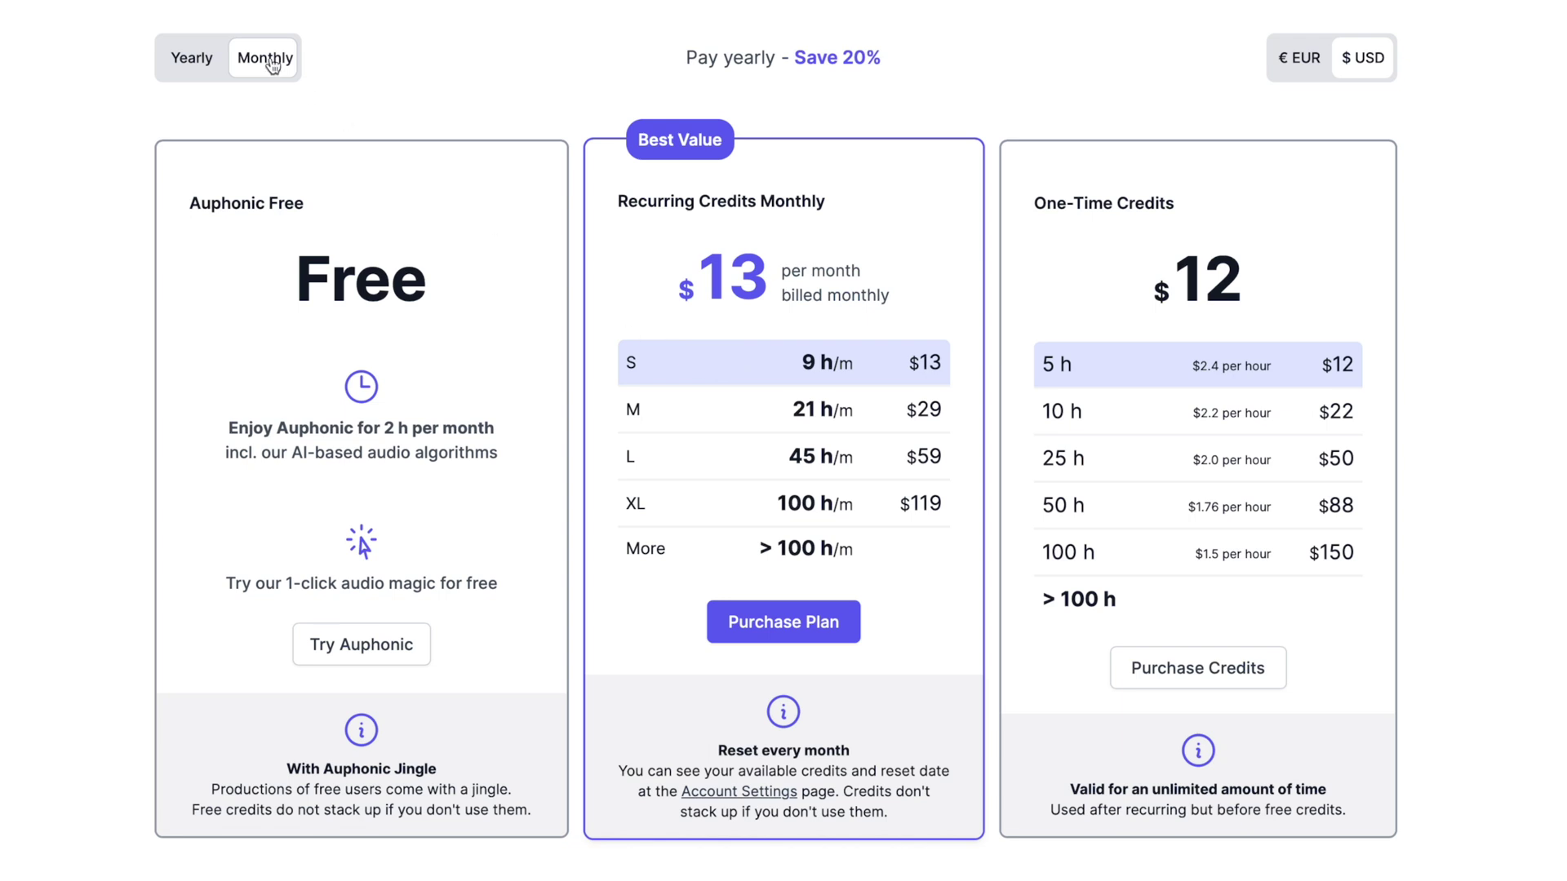
Switch Auphonic pricing to yearly billing and compare the 10, 25, 50 and 100 h credit packages.
{"action": "left_click", "coordinate": [199, 56]}
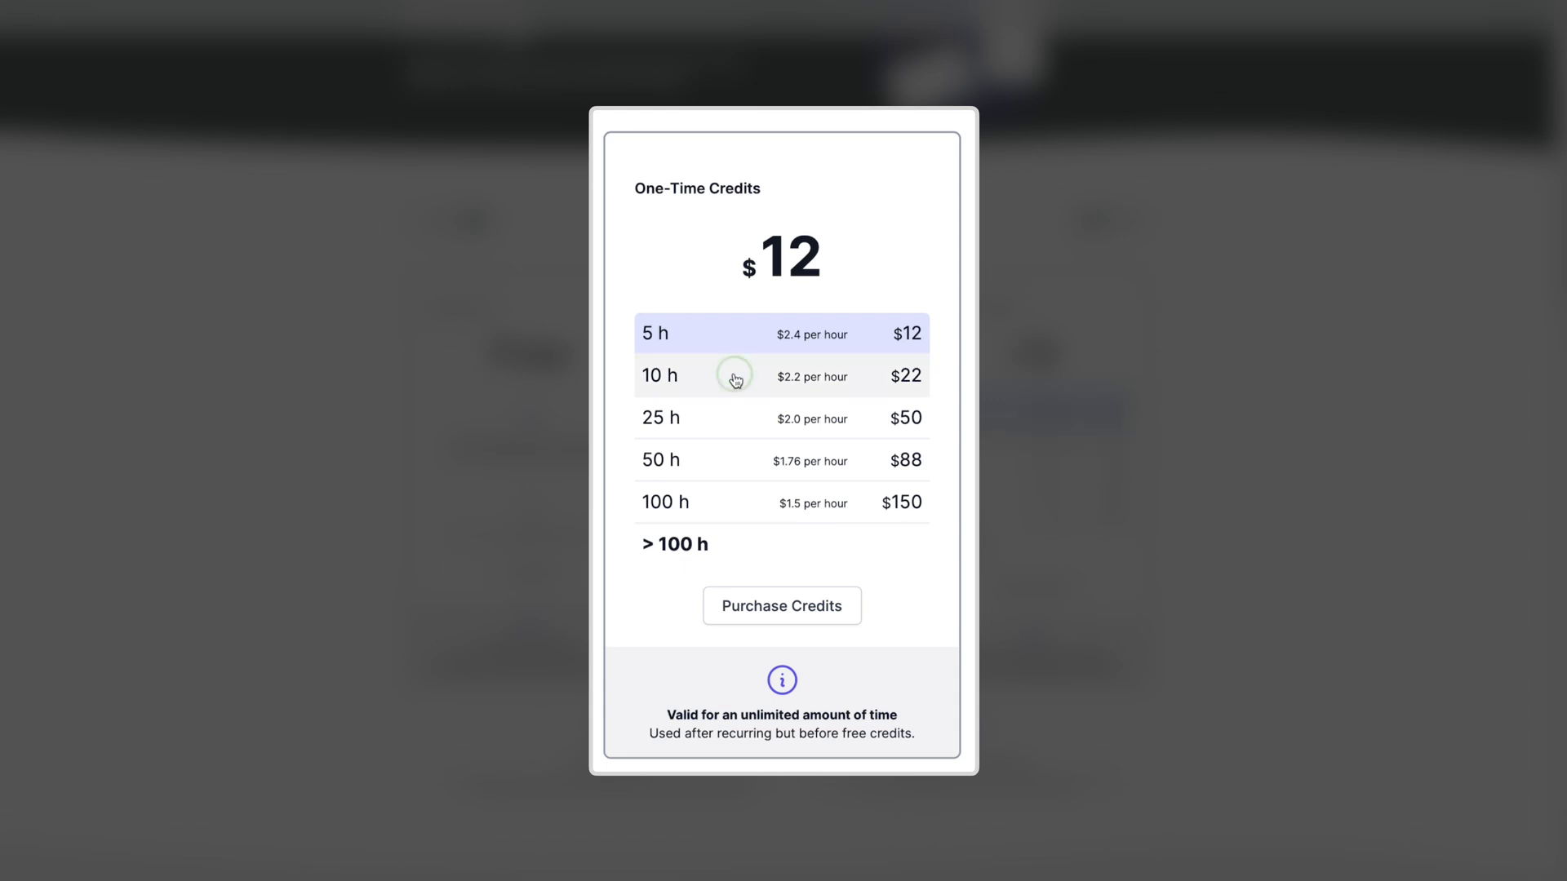
{"action": "left_click", "coordinate": [735, 378]}
{"action": "left_click", "coordinate": [742, 422]}
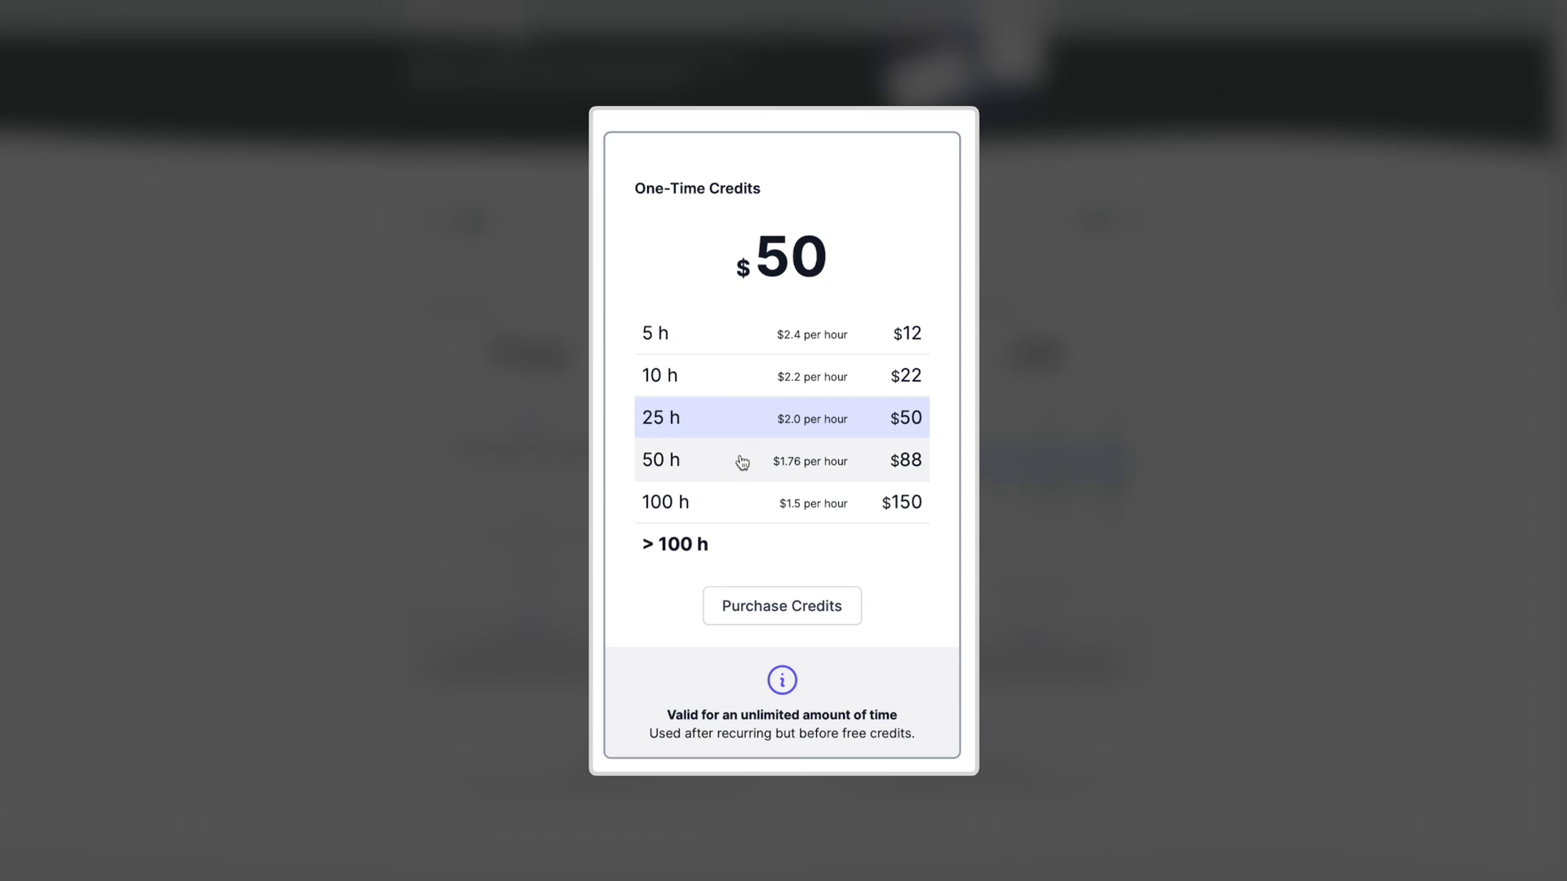
{"action": "left_click", "coordinate": [740, 458]}
{"action": "left_click", "coordinate": [742, 504]}
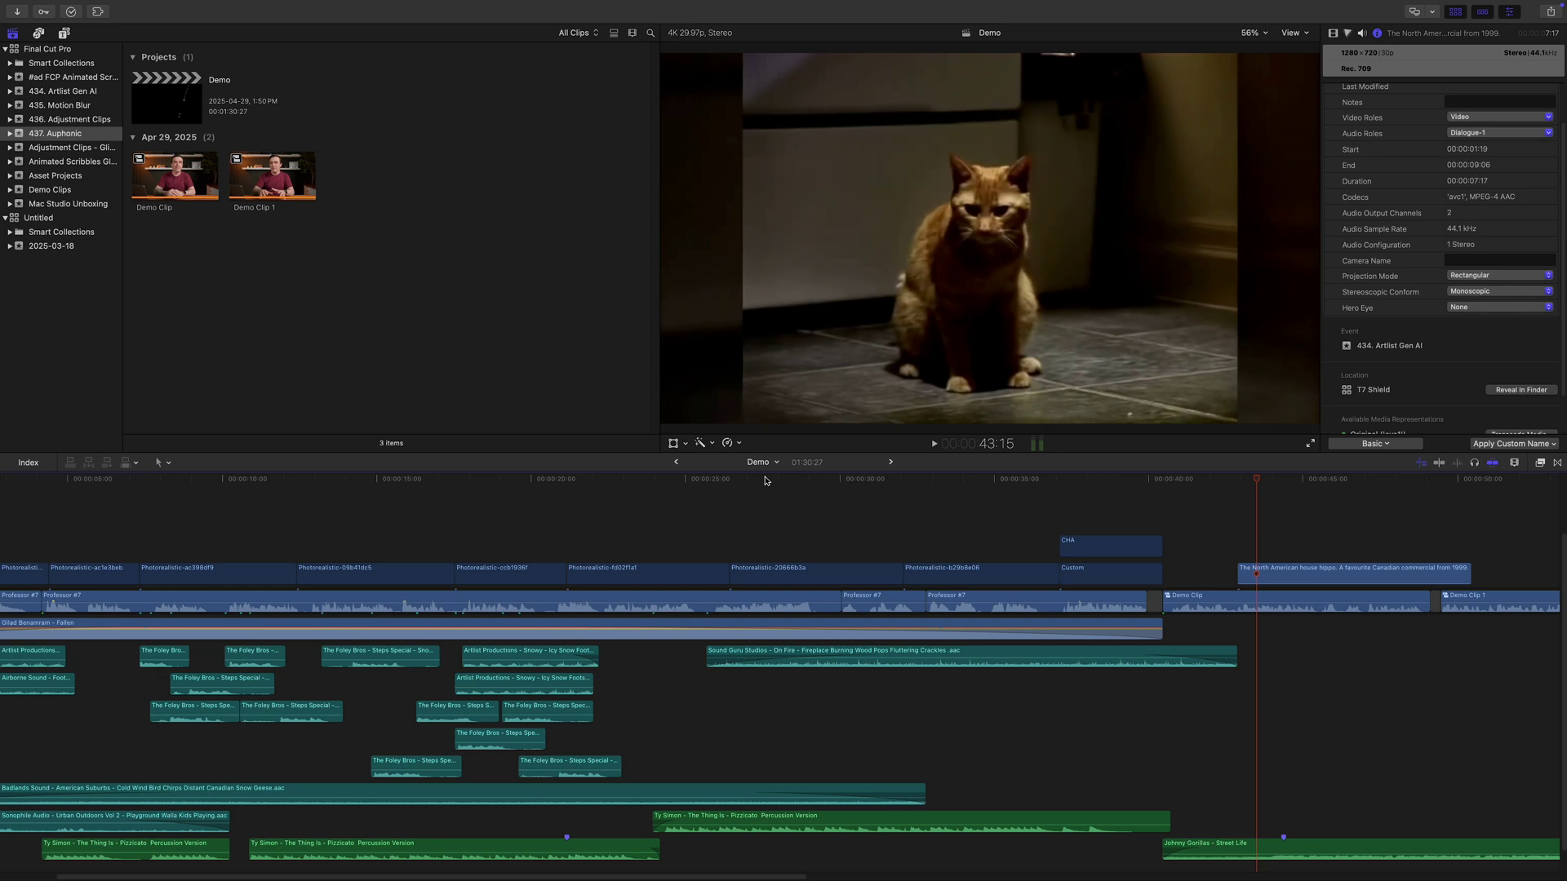
Adjust the Fallen clip's volume and assign it the Music audio role in the Info inspector.
{"action": "left_click_drag", "start_coordinate": [779, 627], "coordinate": [777, 603]}
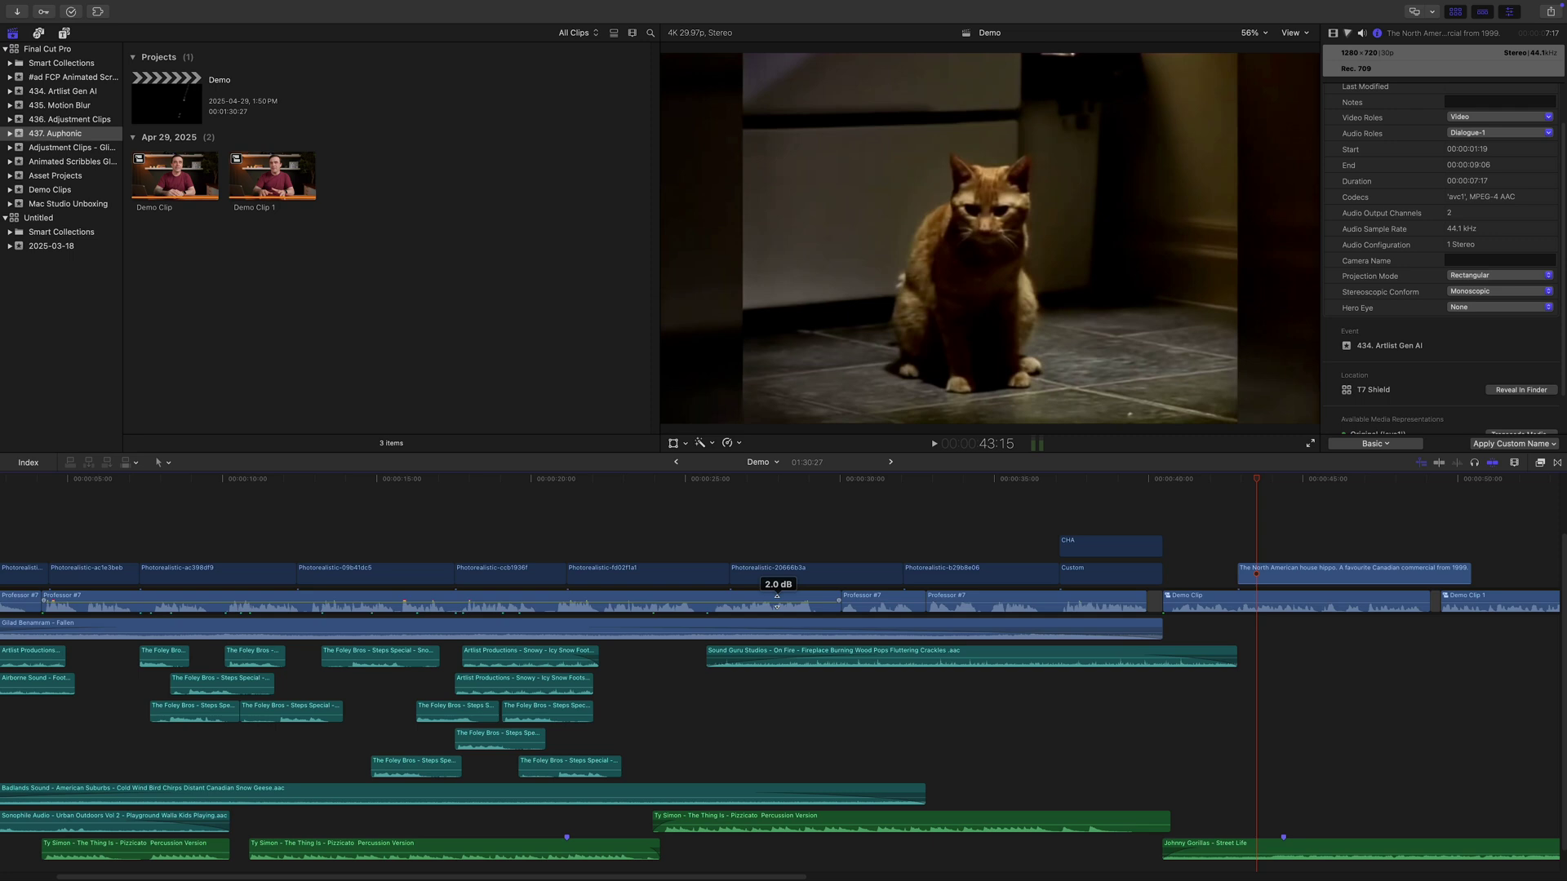
{"action": "left_click", "coordinate": [777, 628]}
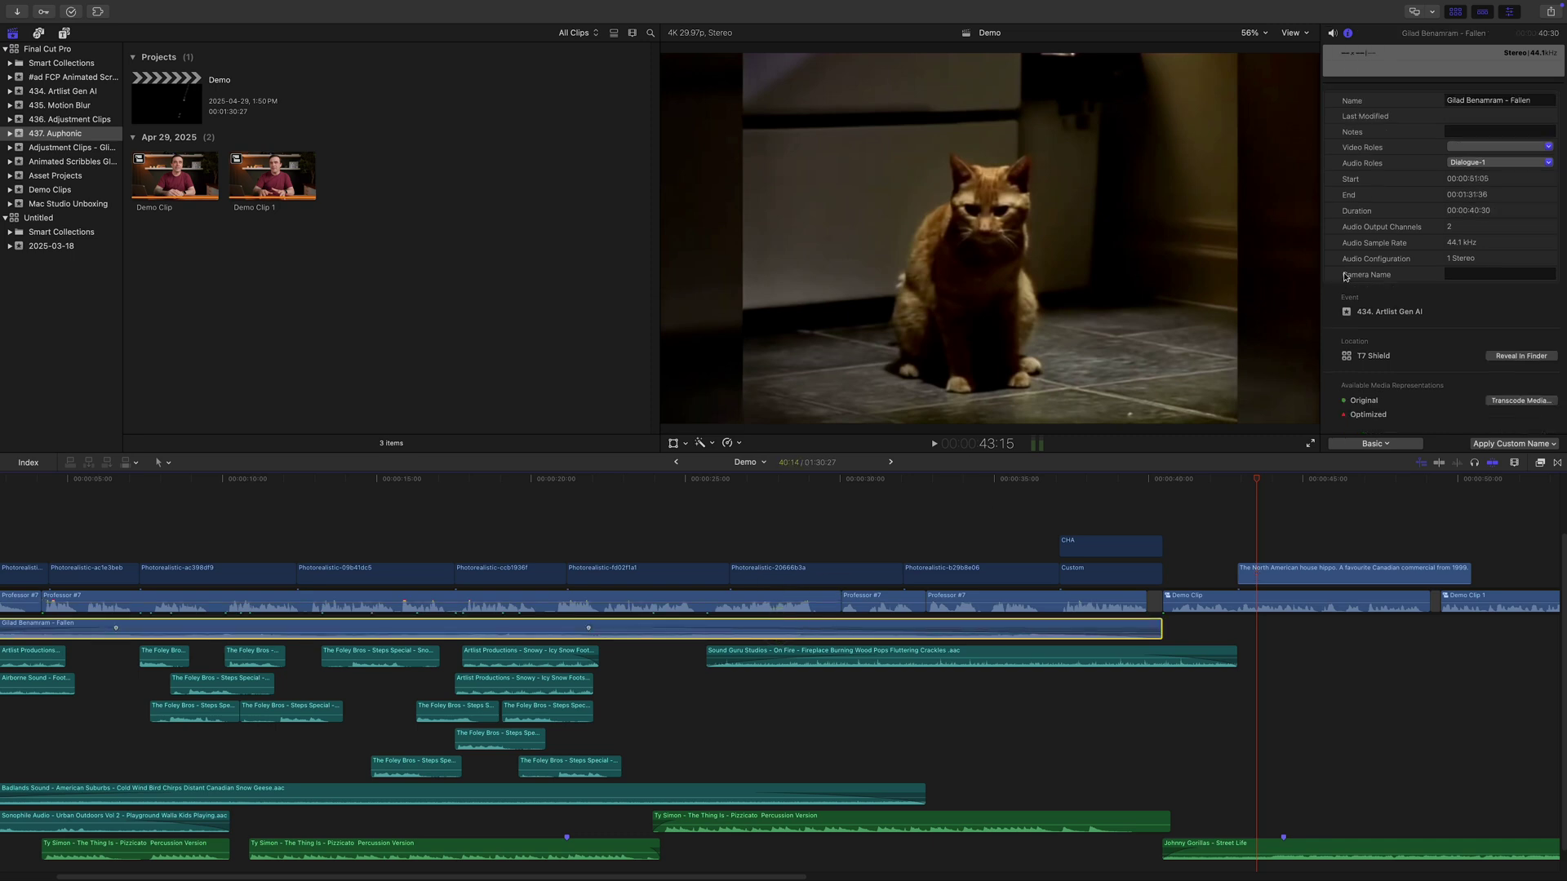
{"action": "left_click", "coordinate": [1549, 163]}
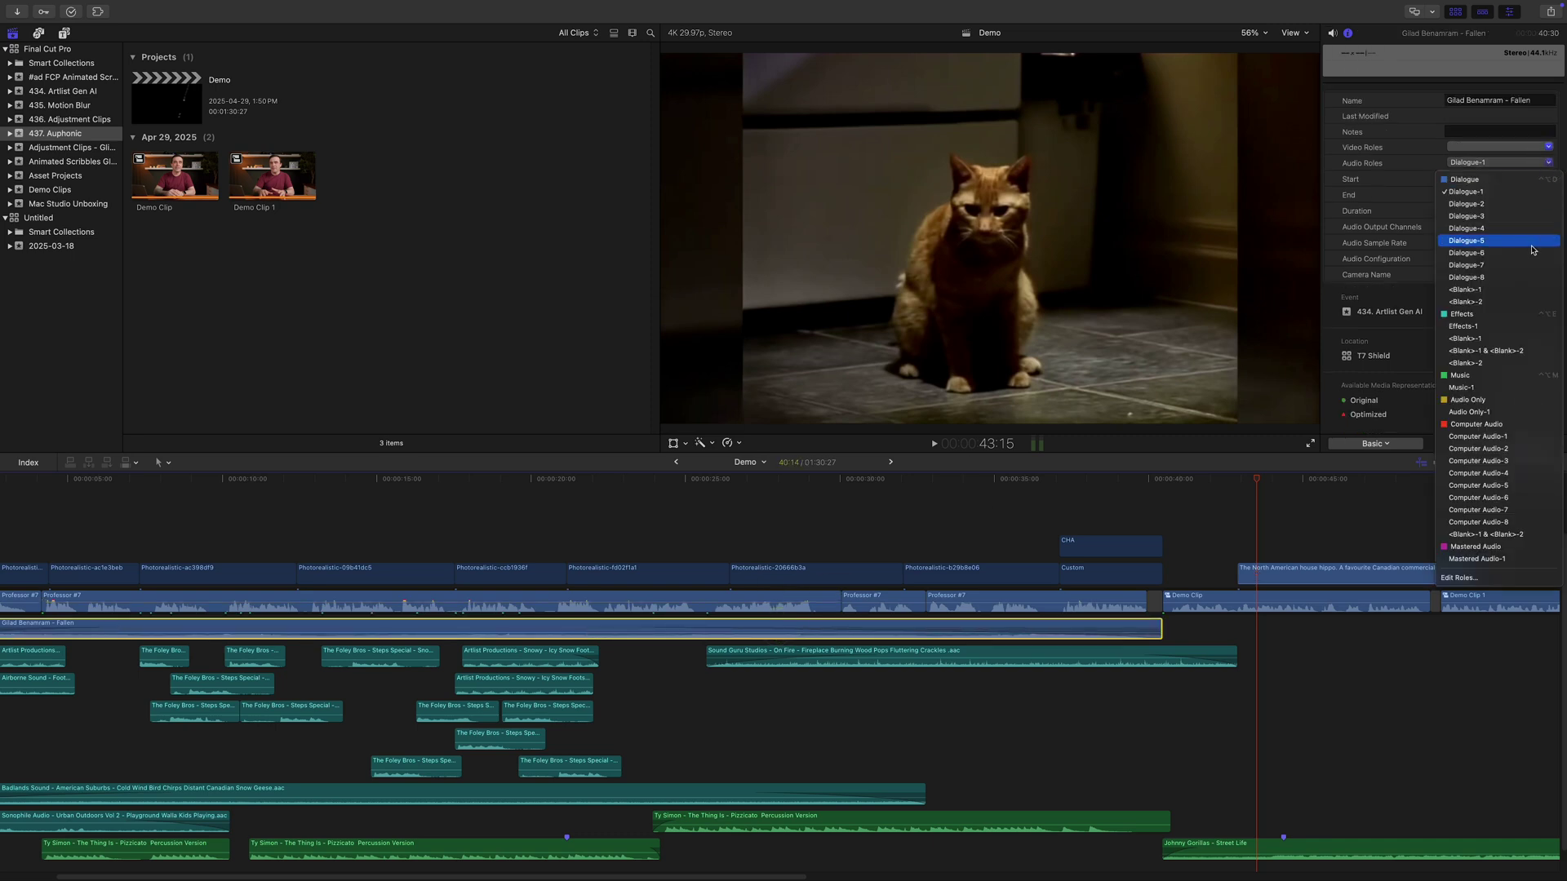
{"action": "left_click", "coordinate": [1506, 376]}
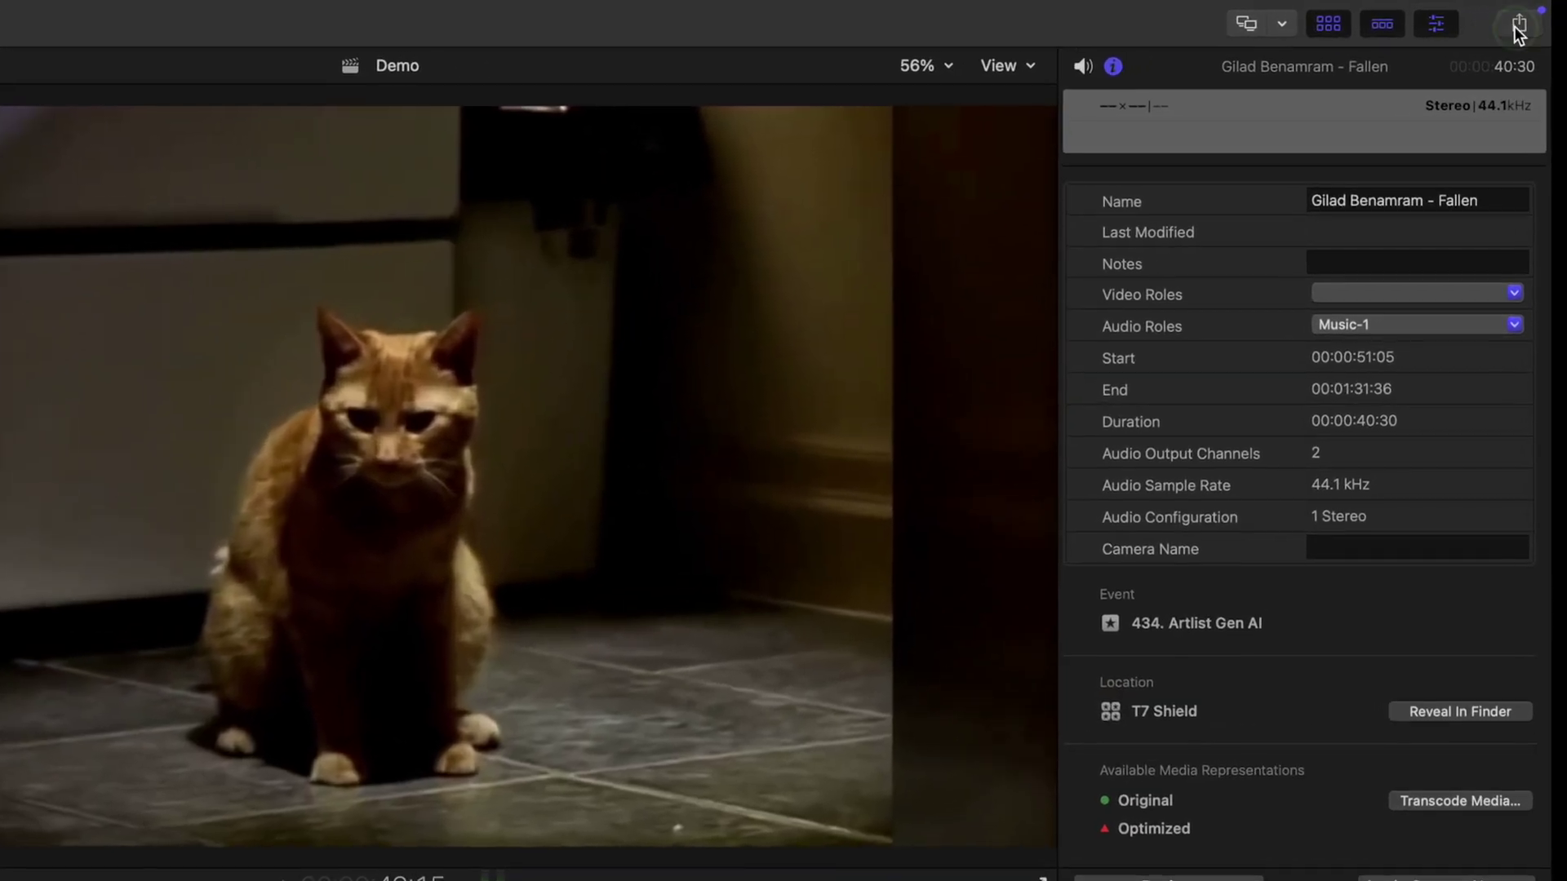
Set up a file export with roles exported as Audio Only as Separate Files.
{"action": "left_click", "coordinate": [1551, 11]}
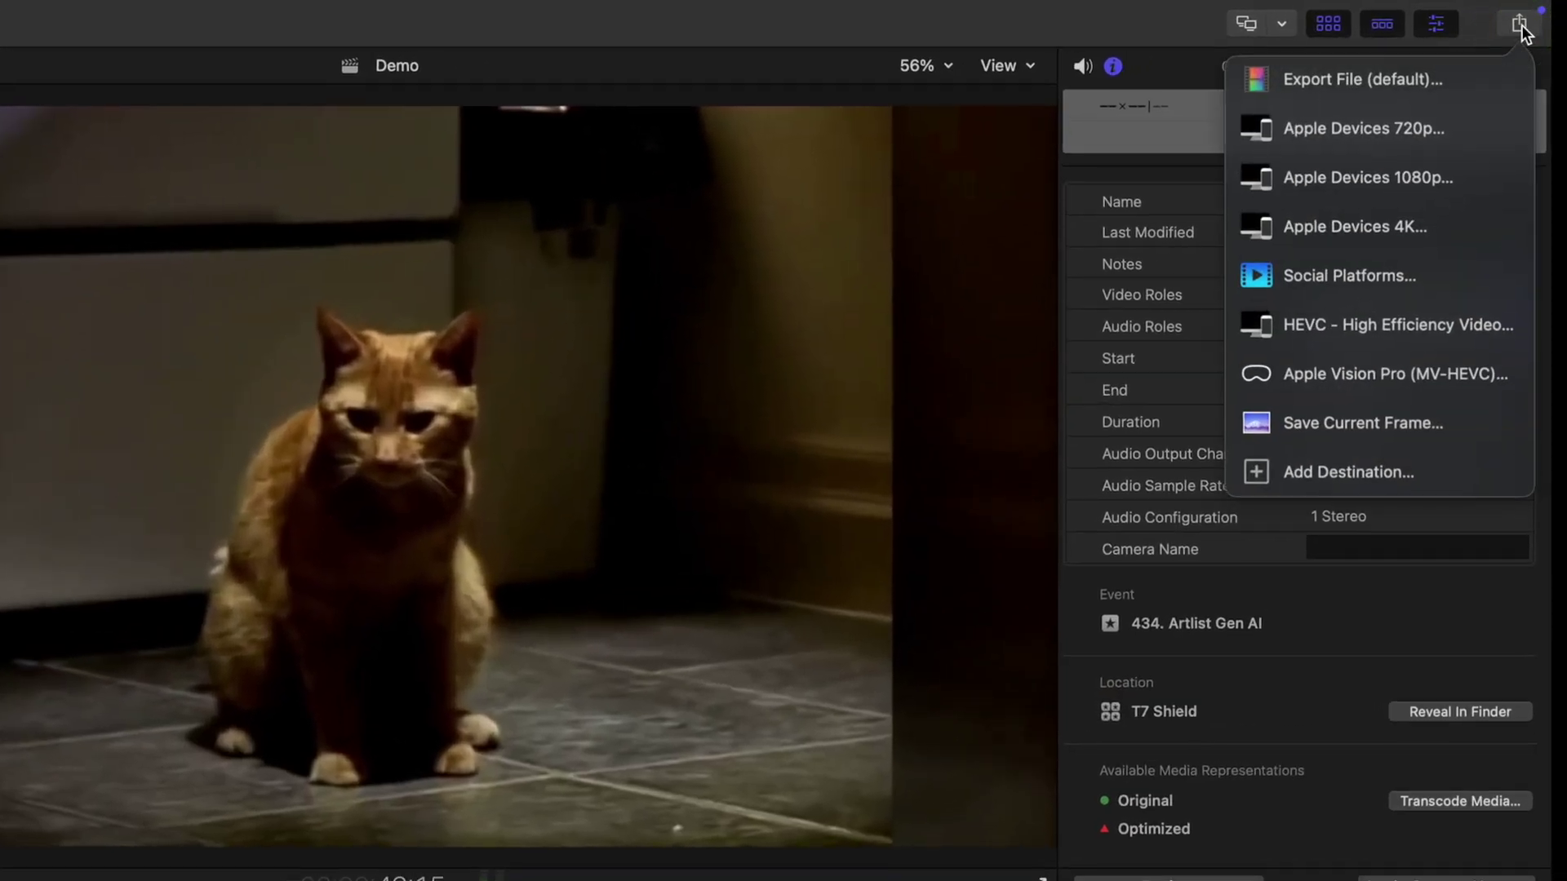
{"action": "left_click", "coordinate": [1377, 90]}
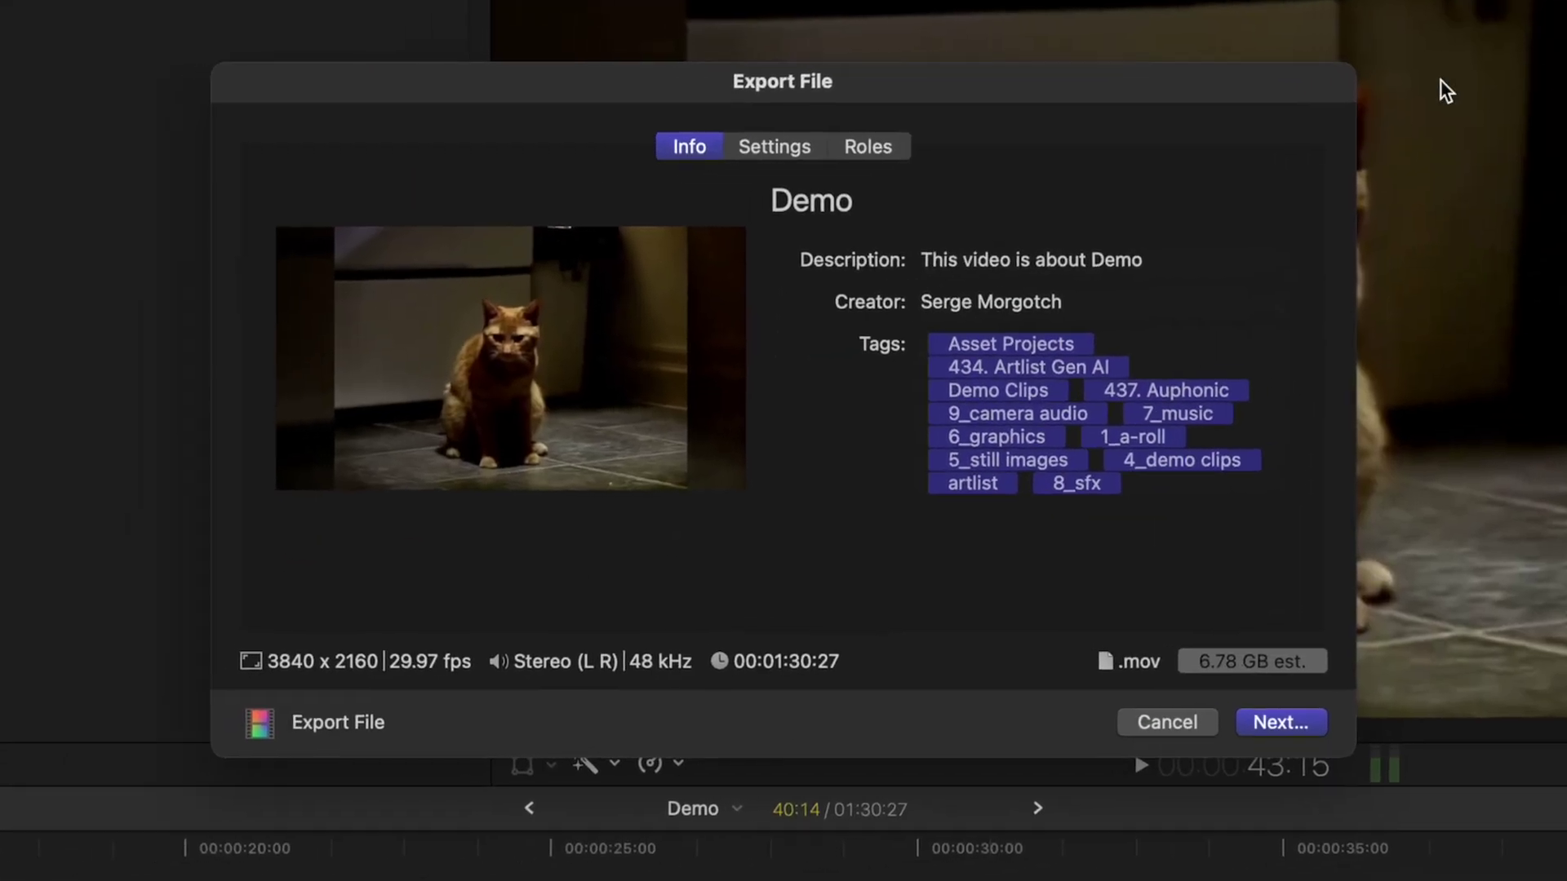
{"action": "left_click", "coordinate": [875, 153]}
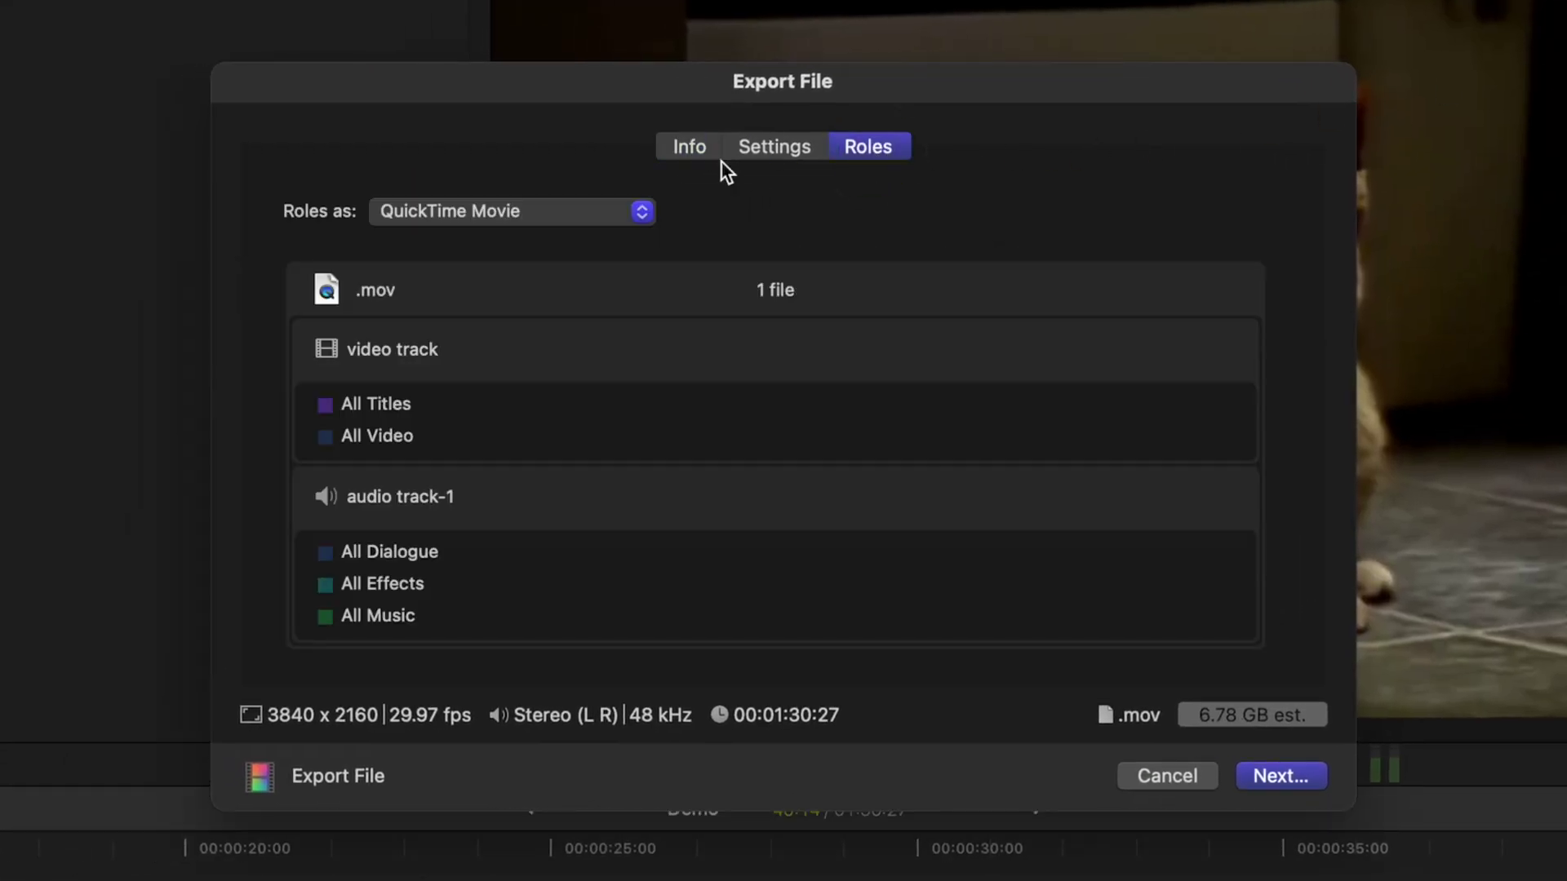
{"action": "left_click", "coordinate": [641, 212]}
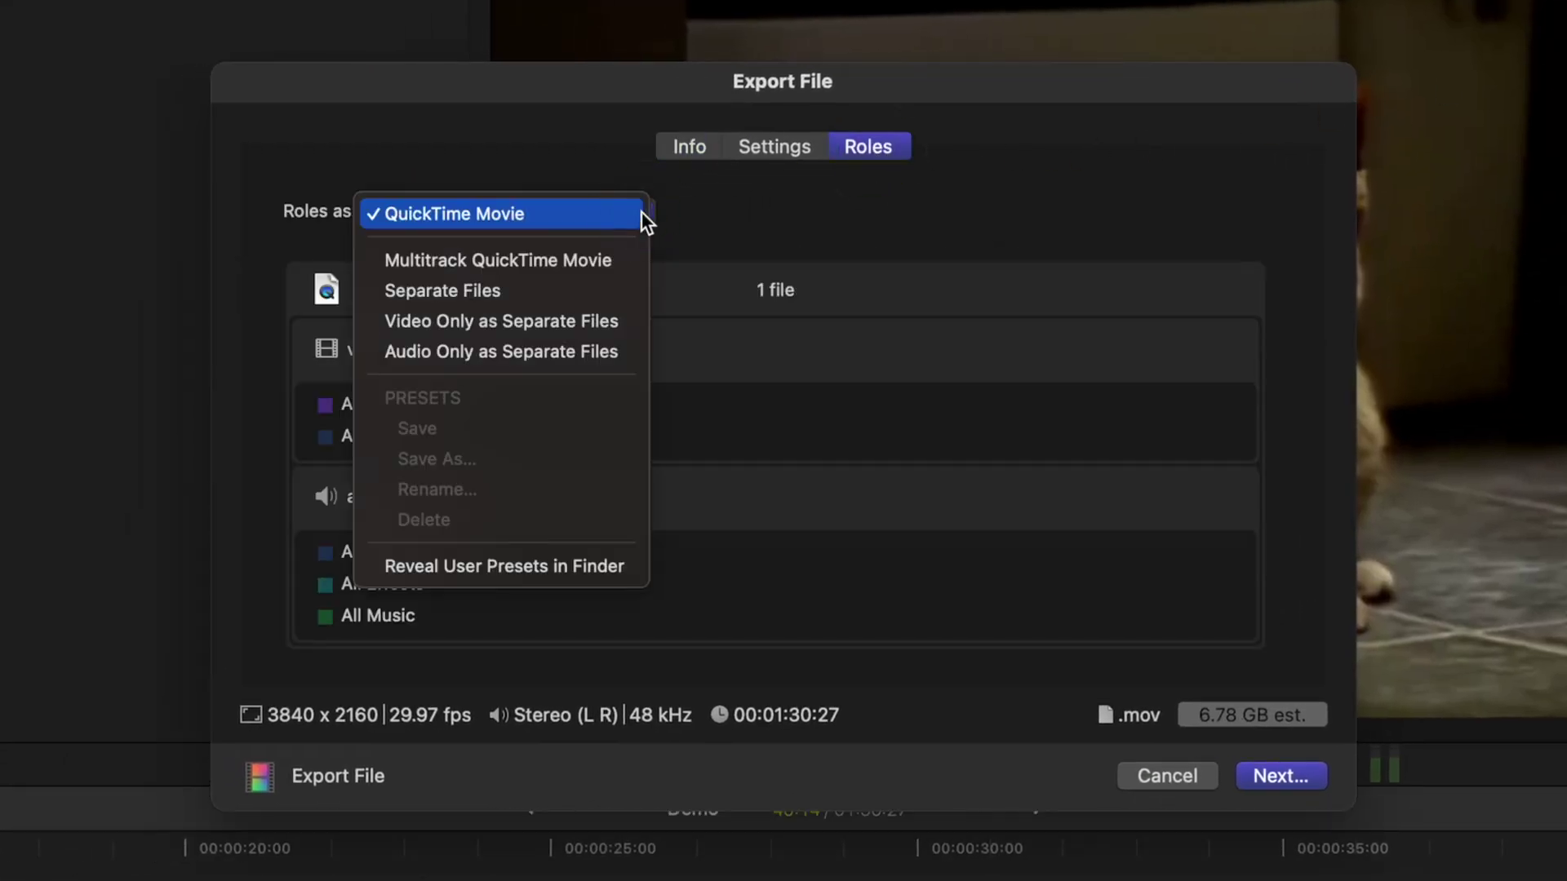
{"action": "left_click", "coordinate": [608, 356]}
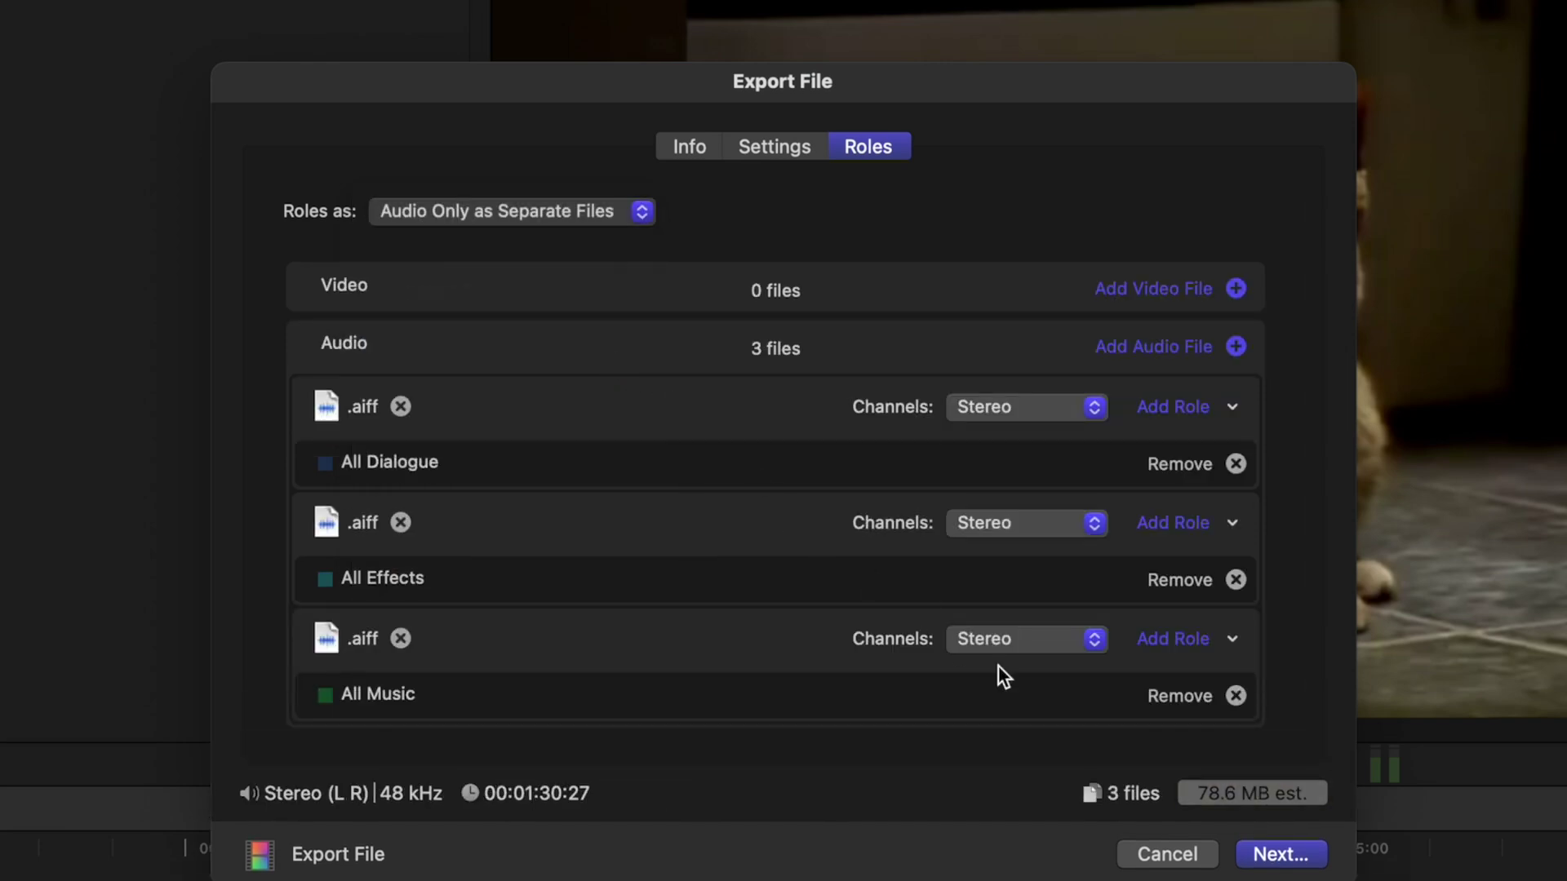
Save the export into a new 'Audio Roles' folder on the Desktop.
{"action": "left_click", "coordinate": [1277, 856]}
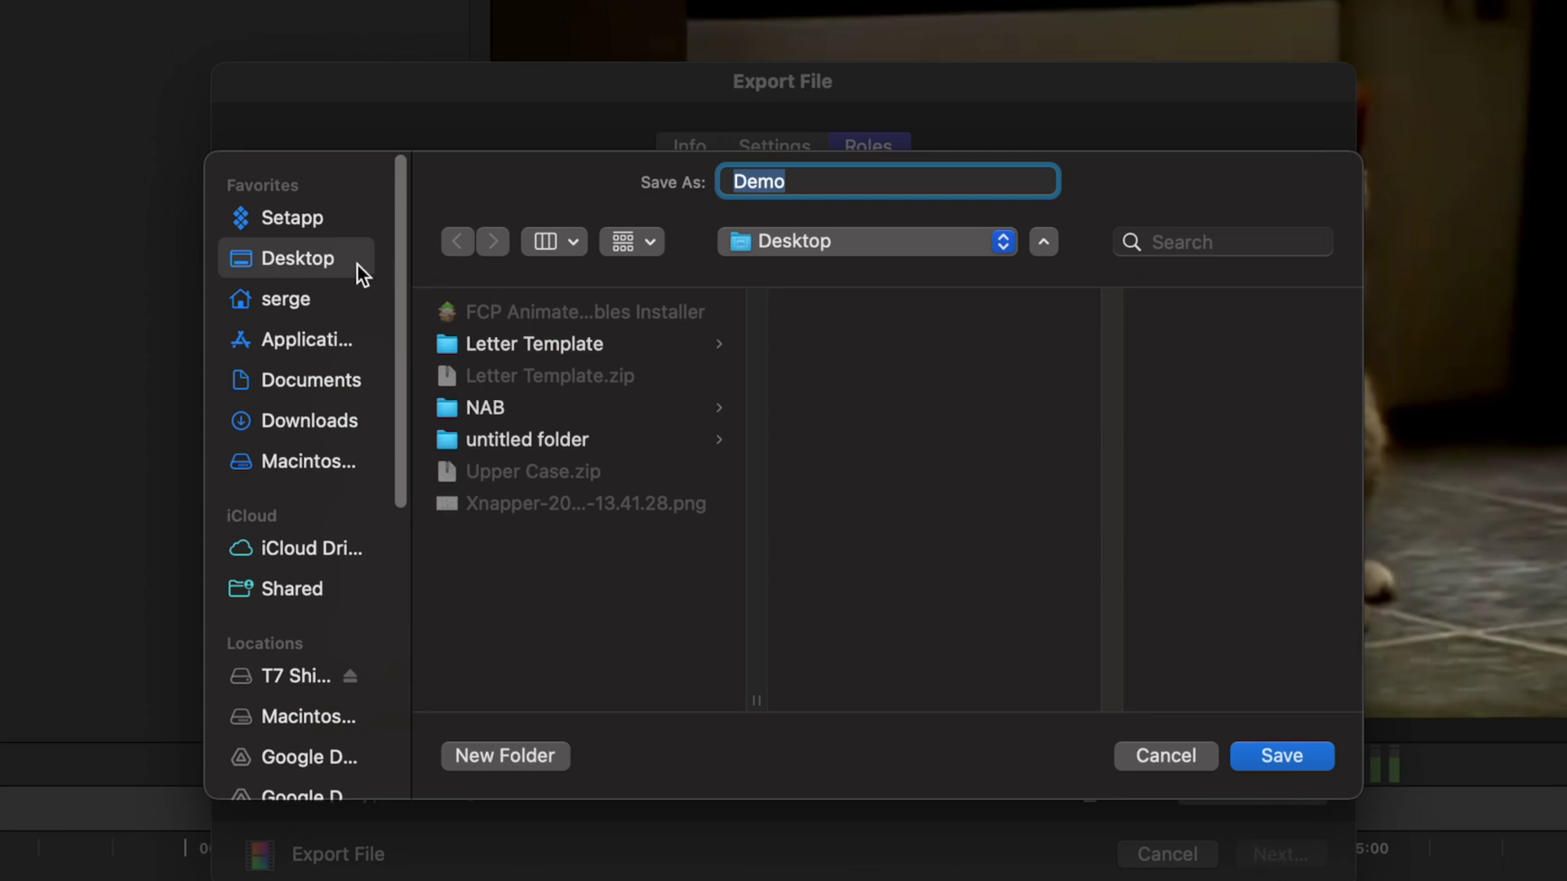
{"action": "left_click", "coordinate": [521, 749]}
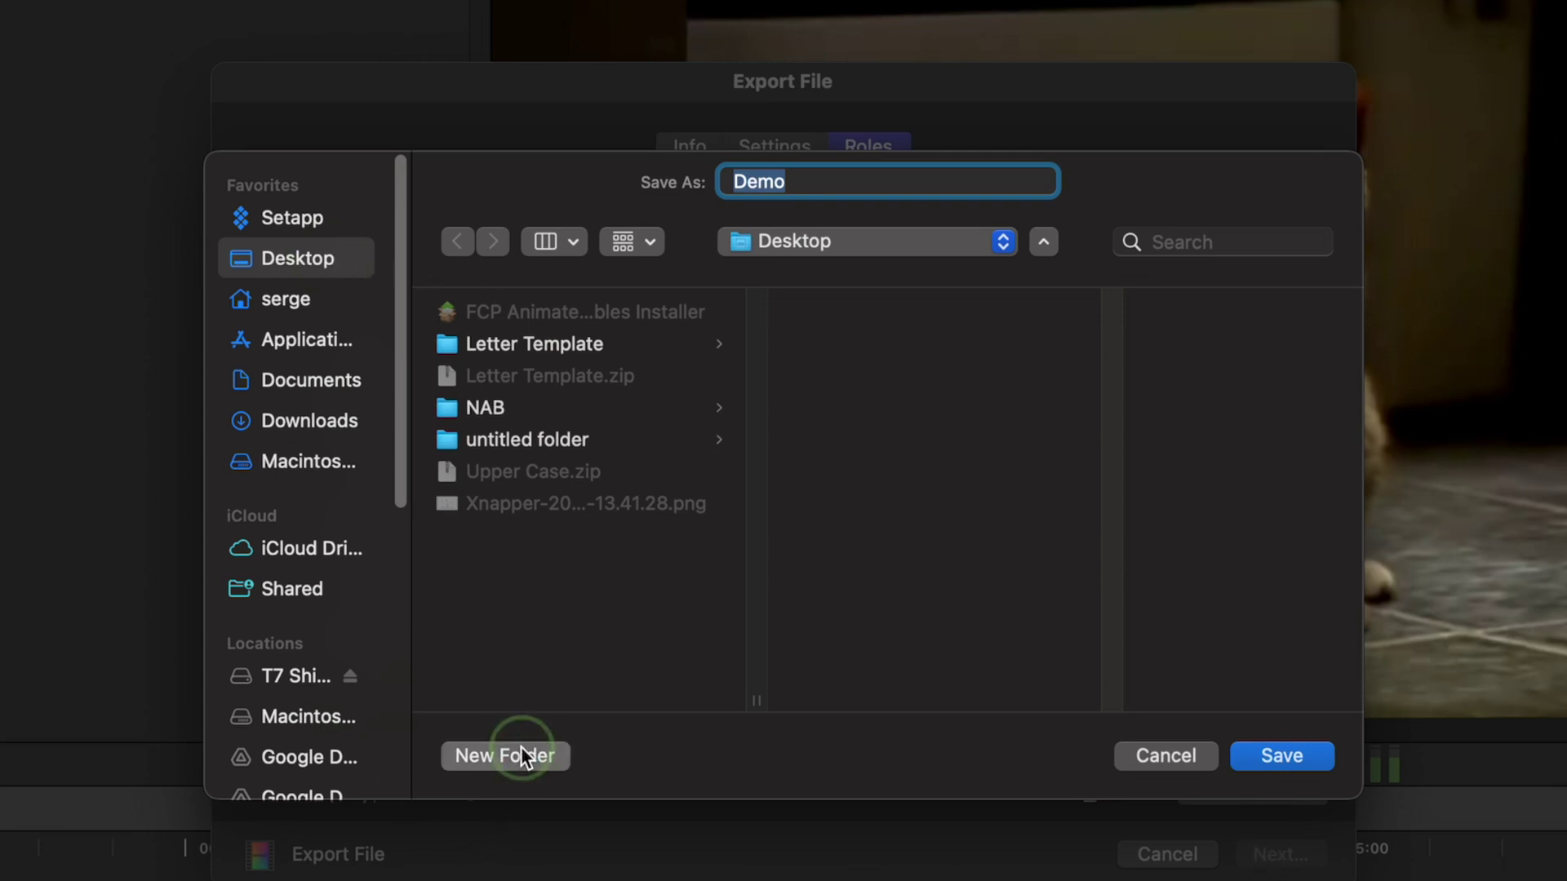
{"action": "type", "text": "Audio Roles"}
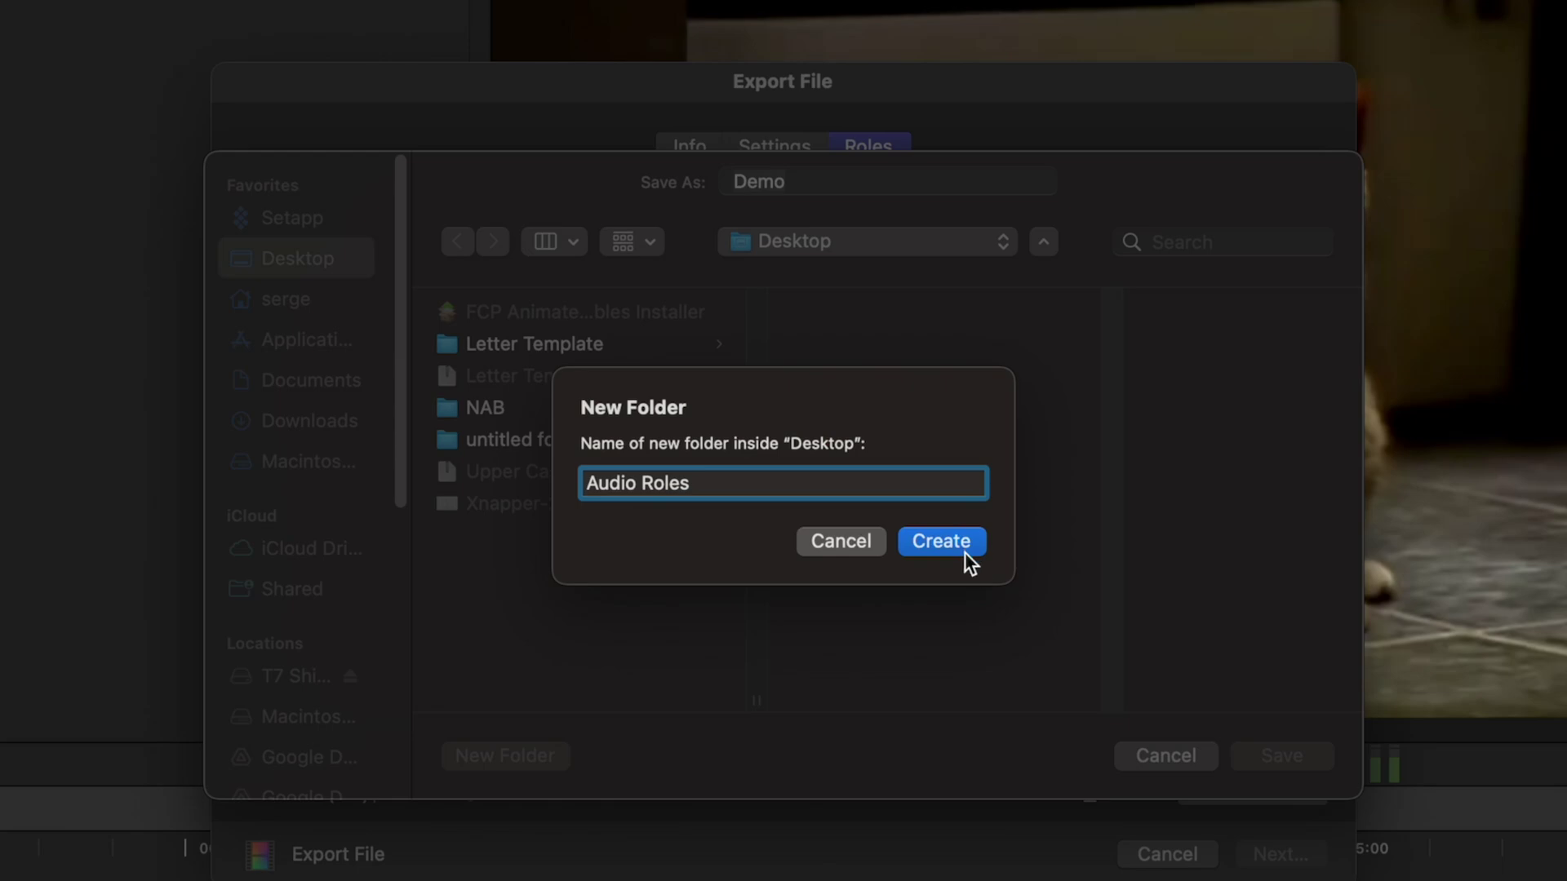
{"action": "left_click", "coordinate": [966, 547]}
{"action": "left_click", "coordinate": [1275, 756]}
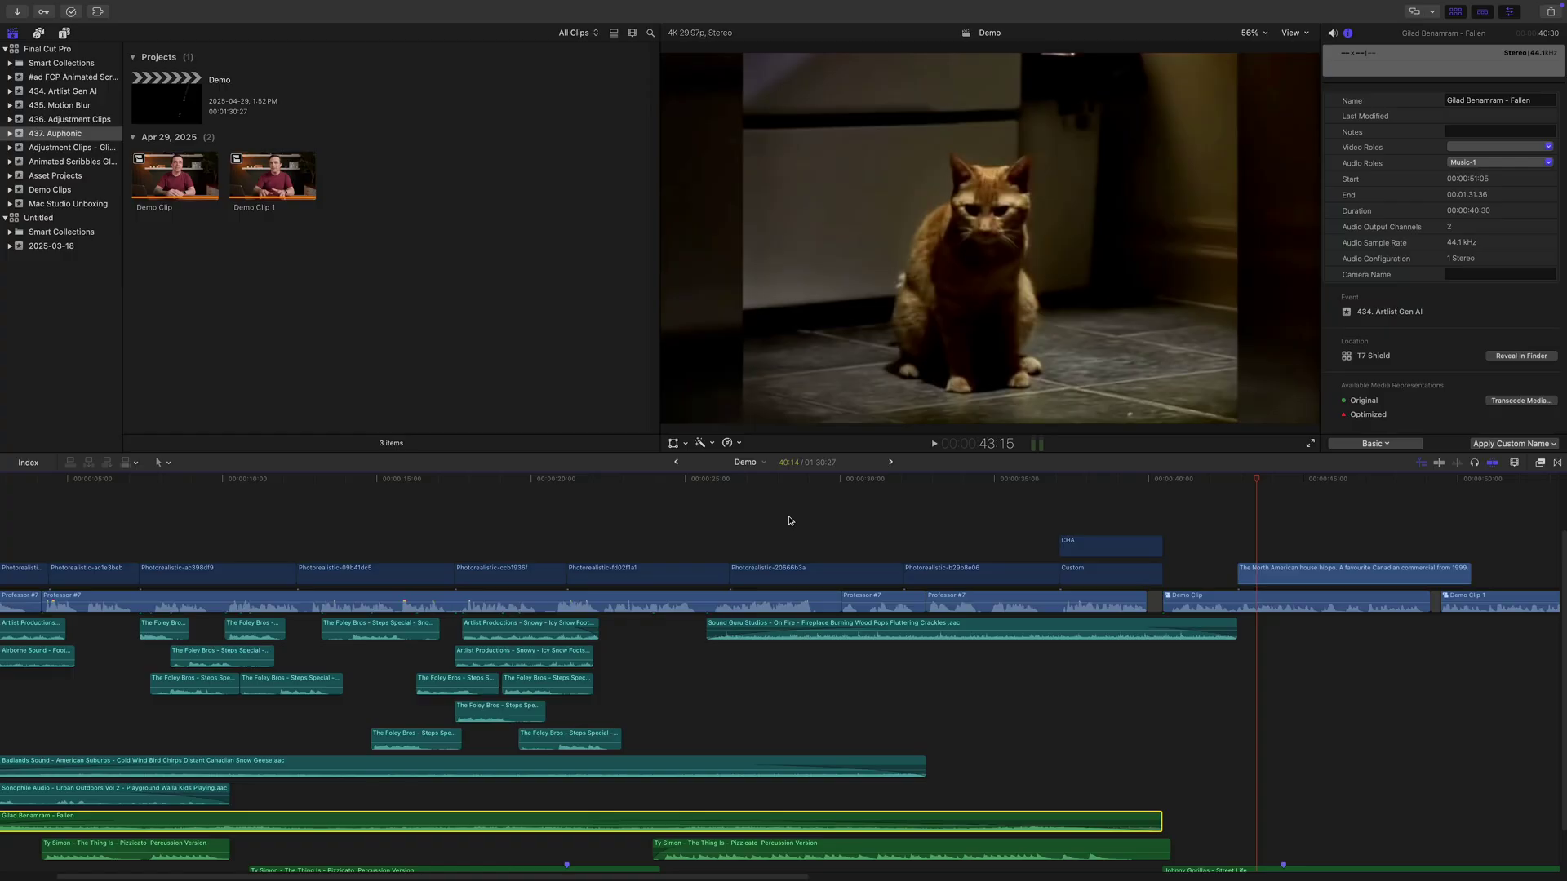
Switch to Safari and load the auphonic website.
{"action": "key", "text": "ctrl+Left"}
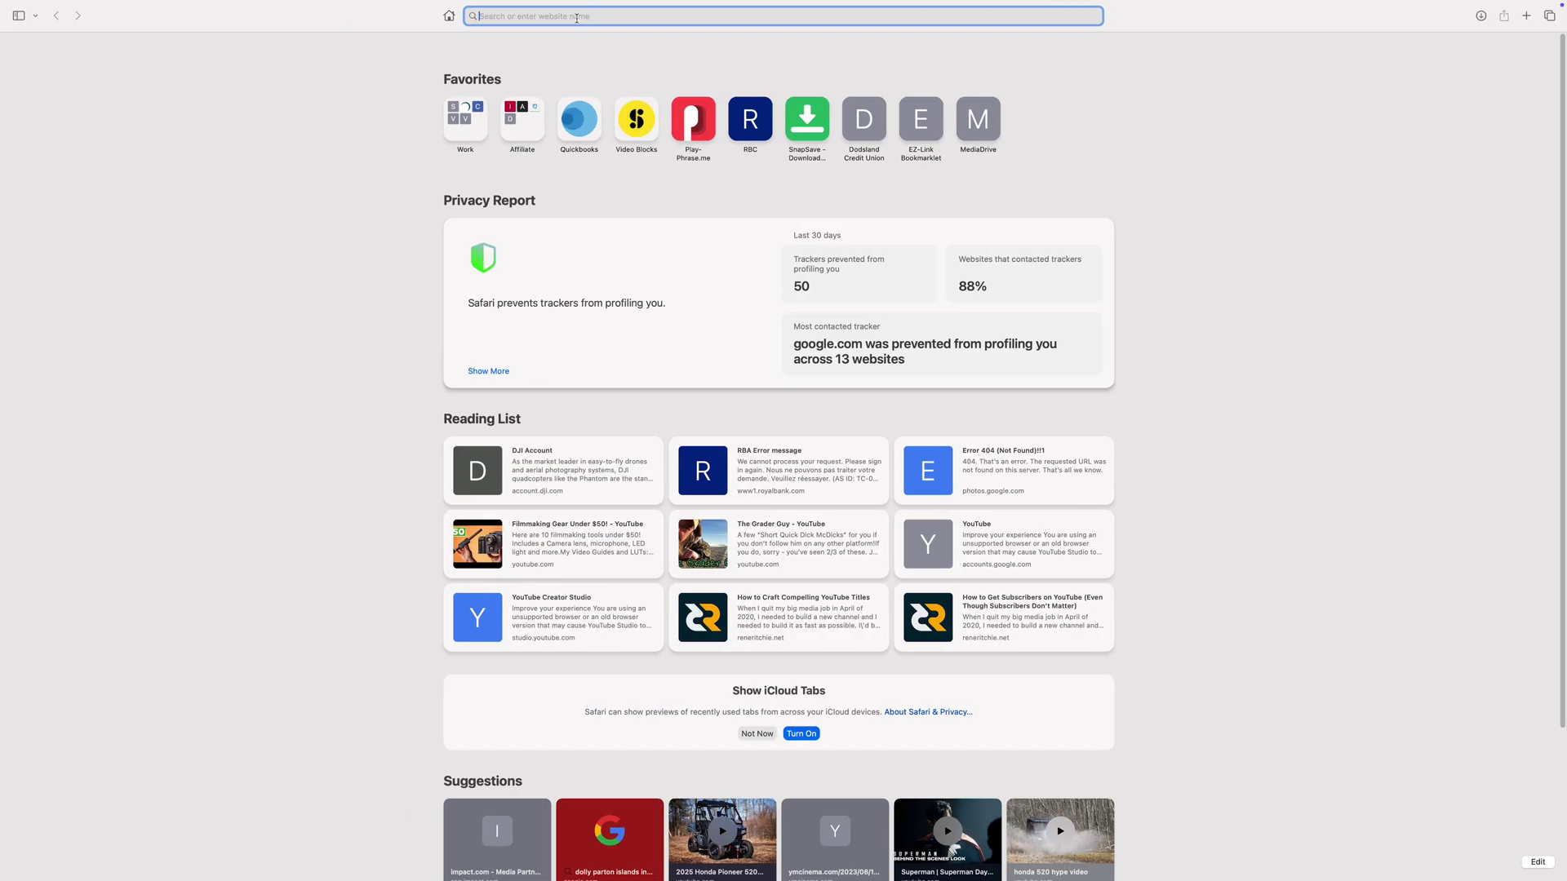
{"action": "type", "text": "auphonic"}
{"action": "key", "text": "Return"}
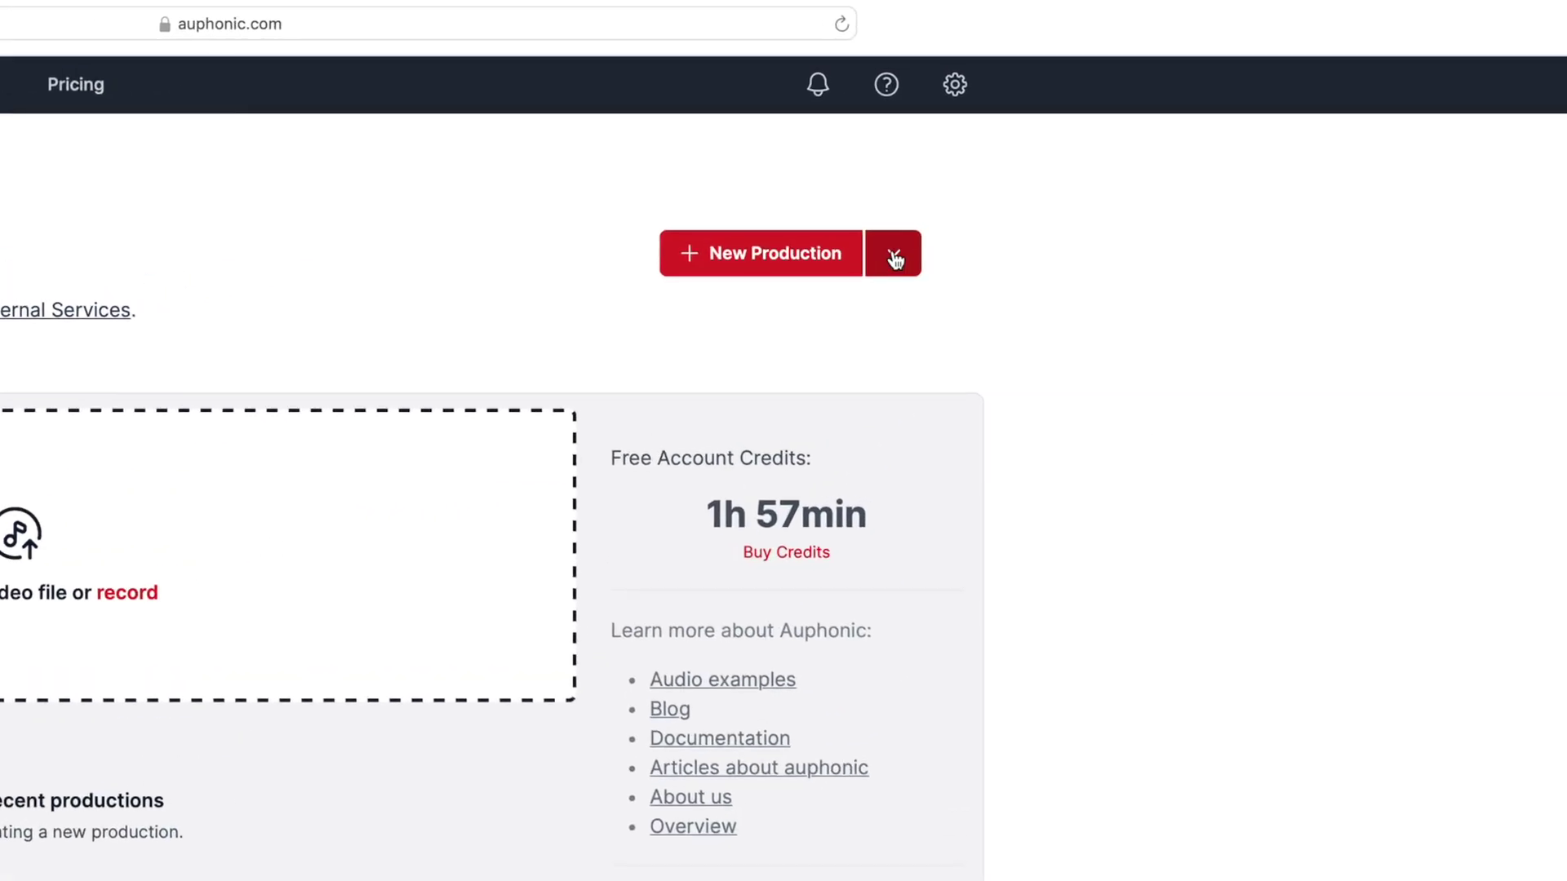
Start a New Multitrack Production from the New Production dropdown.
{"action": "left_click", "coordinate": [895, 259]}
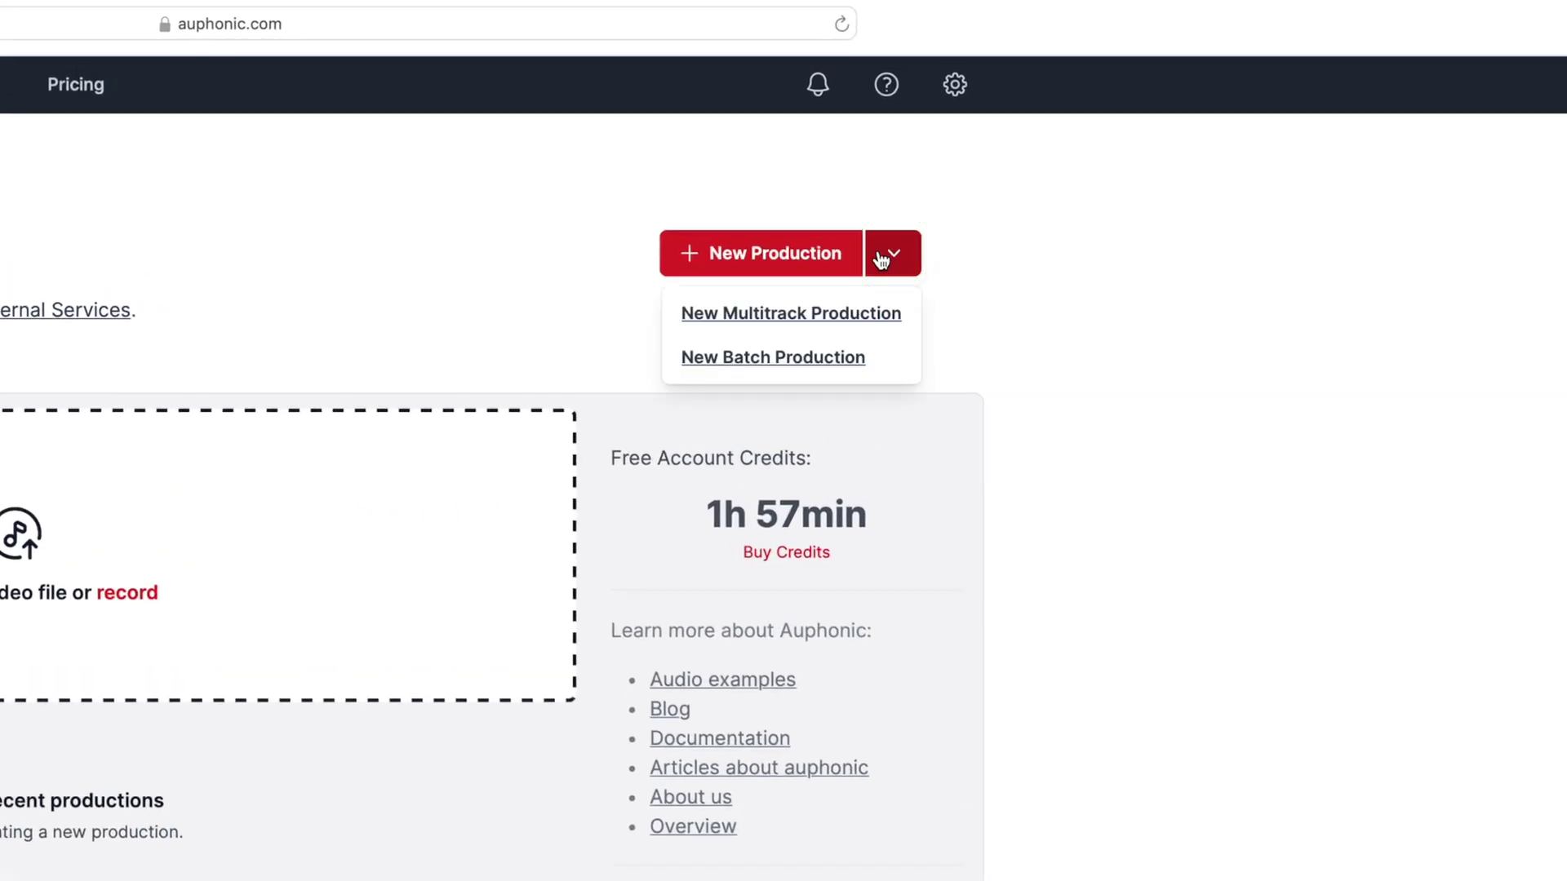
{"action": "left_click", "coordinate": [816, 318]}
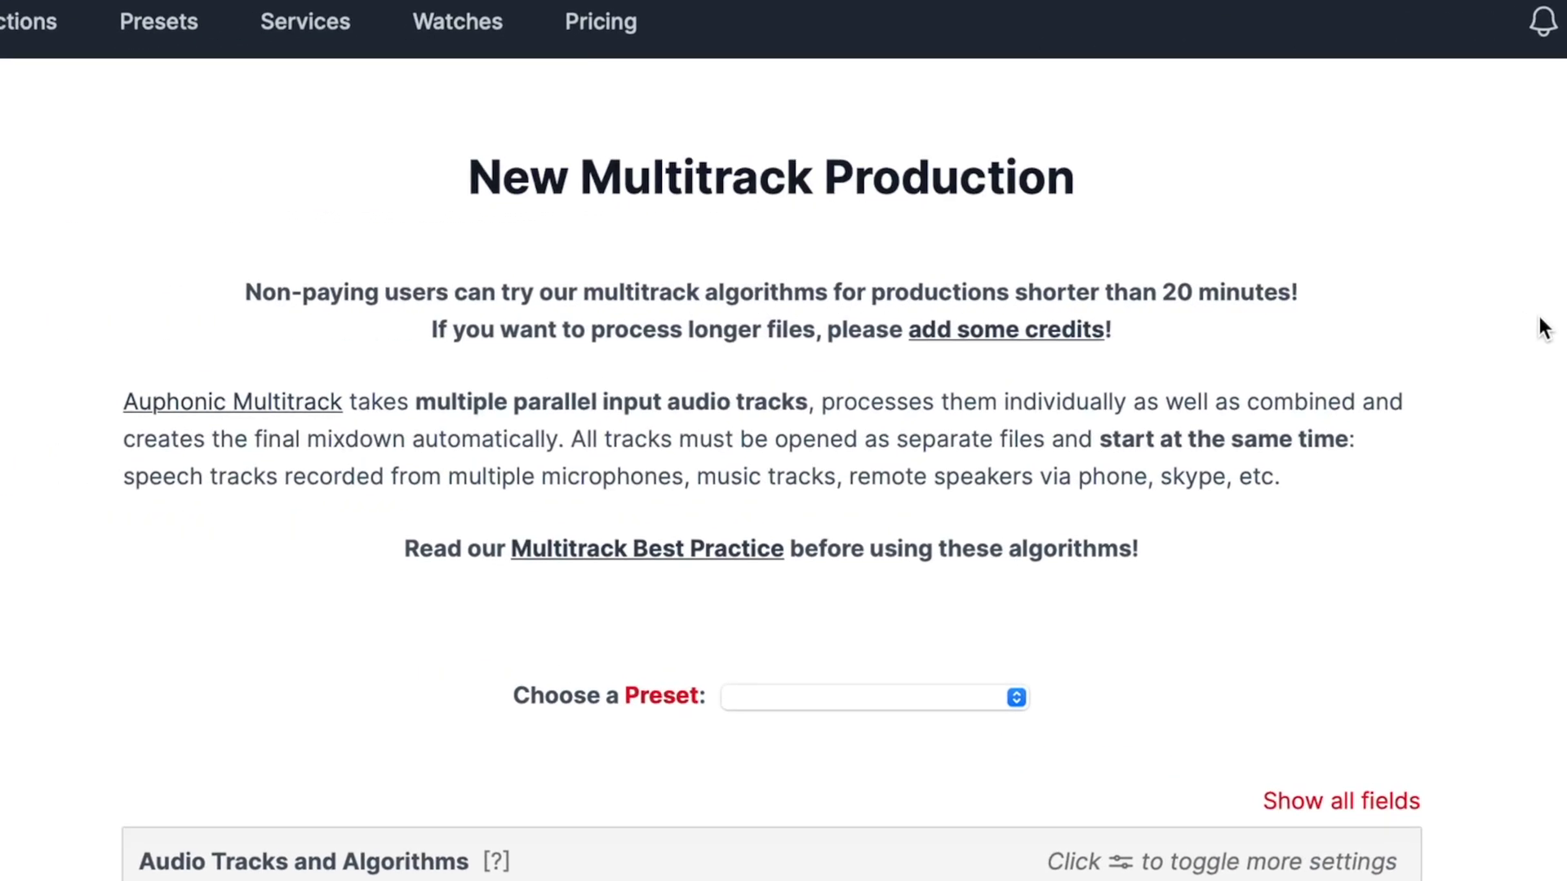
{"action": "left_click_drag", "start_coordinate": [1299, 294], "coordinate": [1012, 296]}
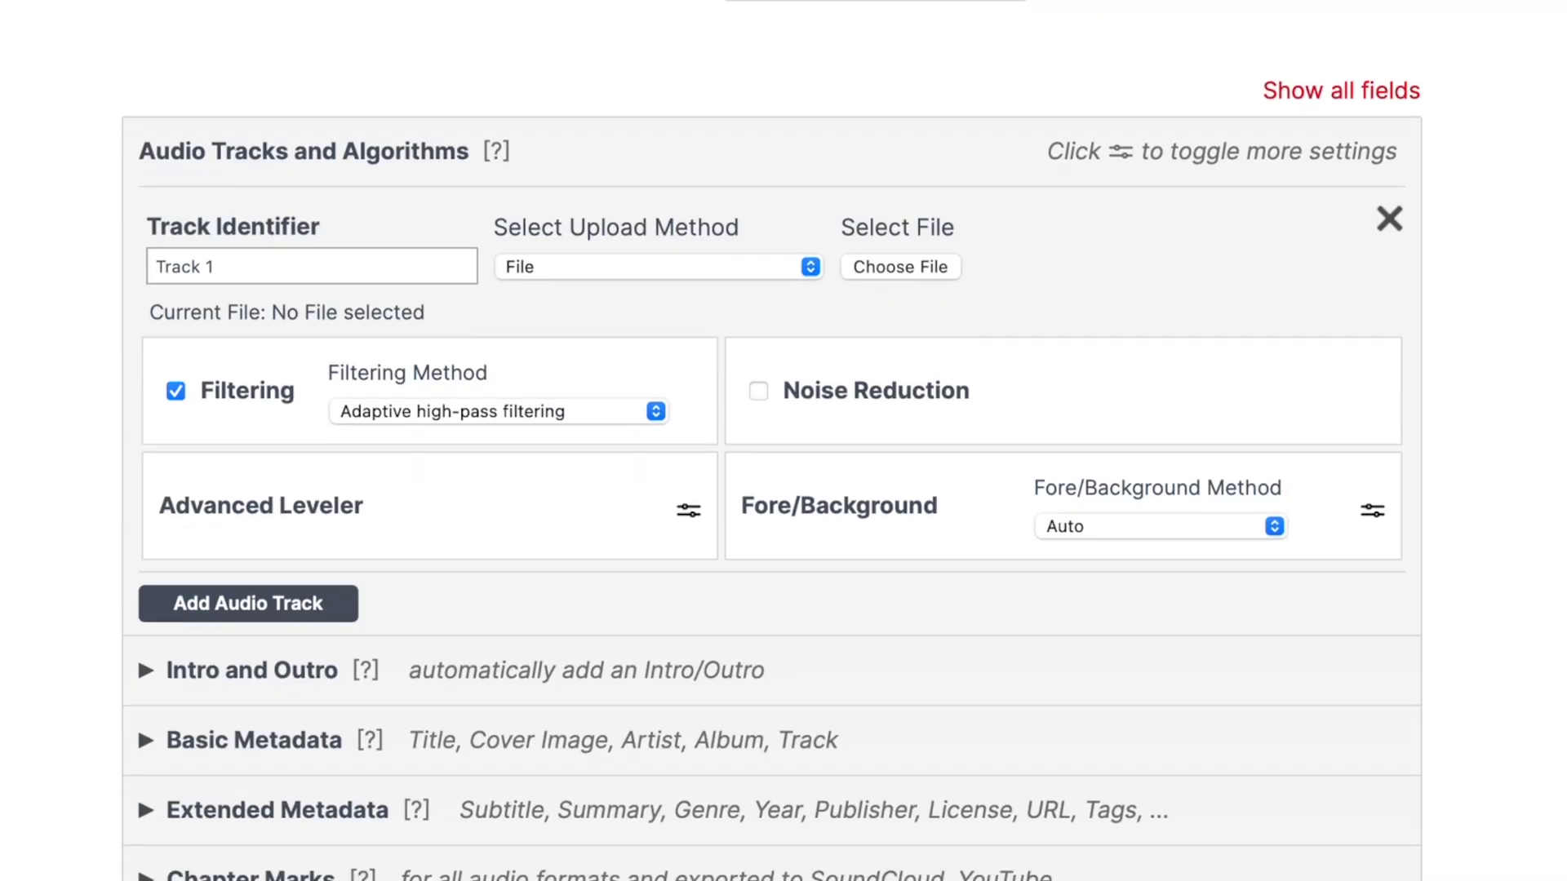
Rename the first track's identifier to Dialogue.
{"action": "left_click", "coordinate": [304, 258]}
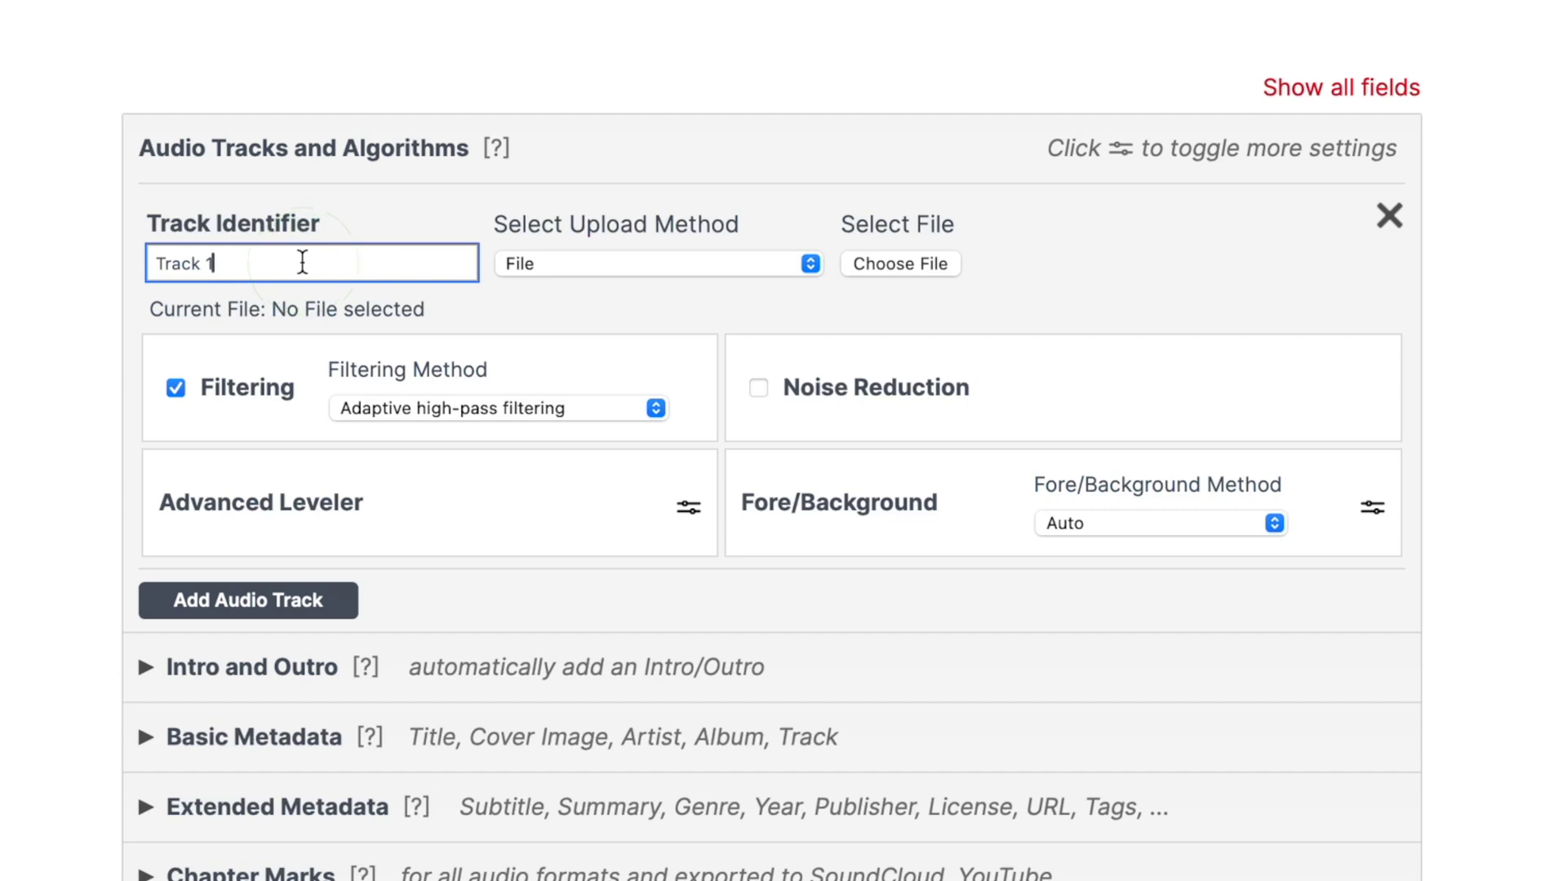
{"action": "key", "text": "super+a"}
{"action": "key", "text": "BackSpace"}
{"action": "type", "text": "Dialogu"}
Upload Demo - 1-2 - All Dialogue.aiff to the track and set filtering to Voice AutoEQ.
{"action": "left_click", "coordinate": [900, 267]}
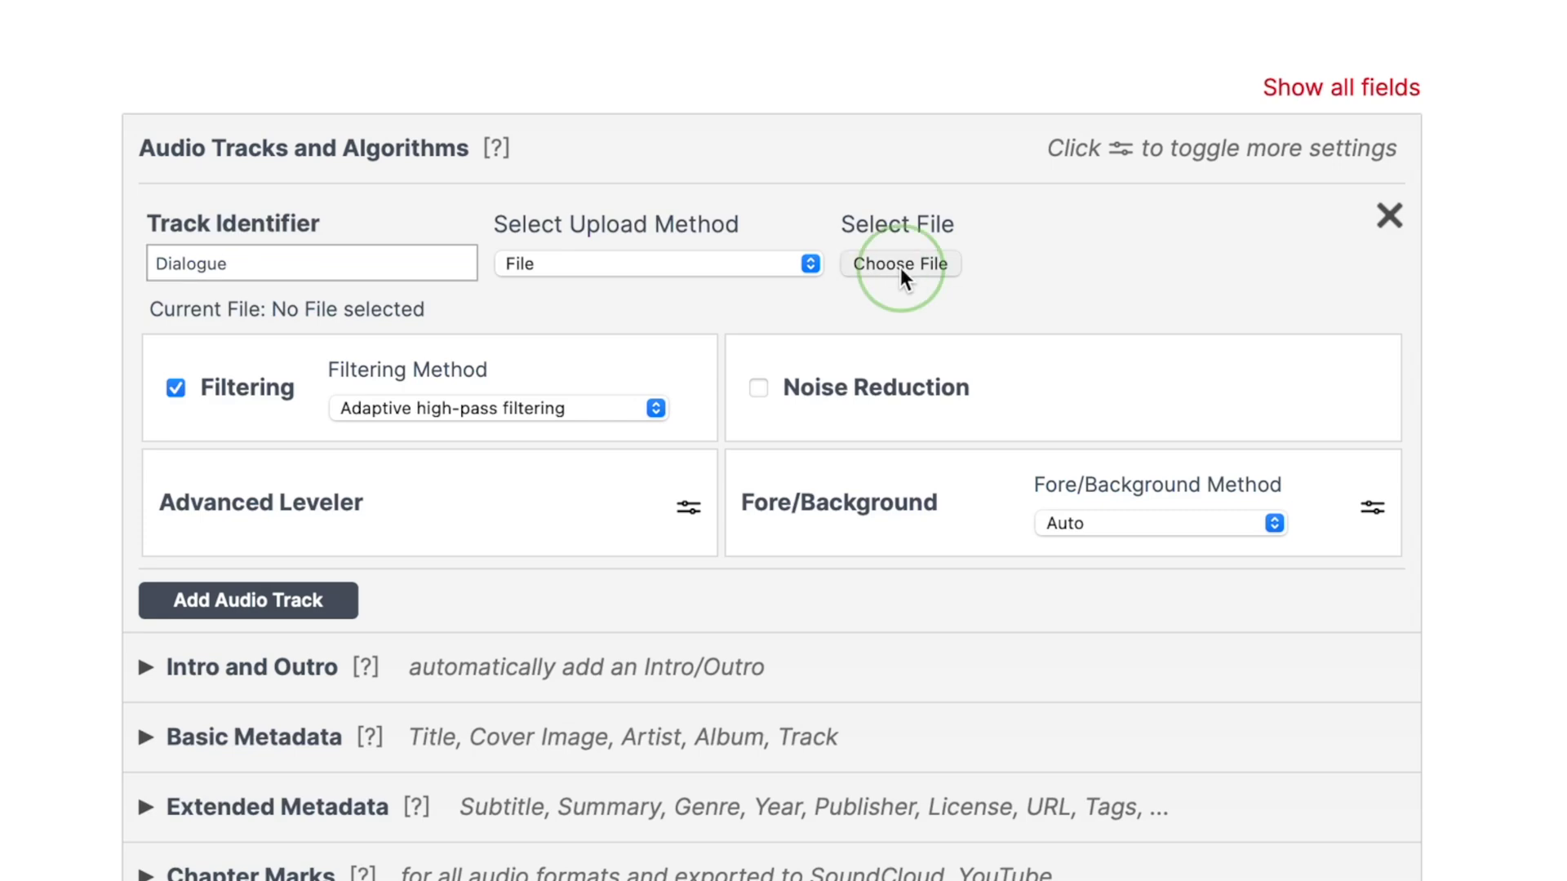
{"action": "left_click", "coordinate": [675, 164]}
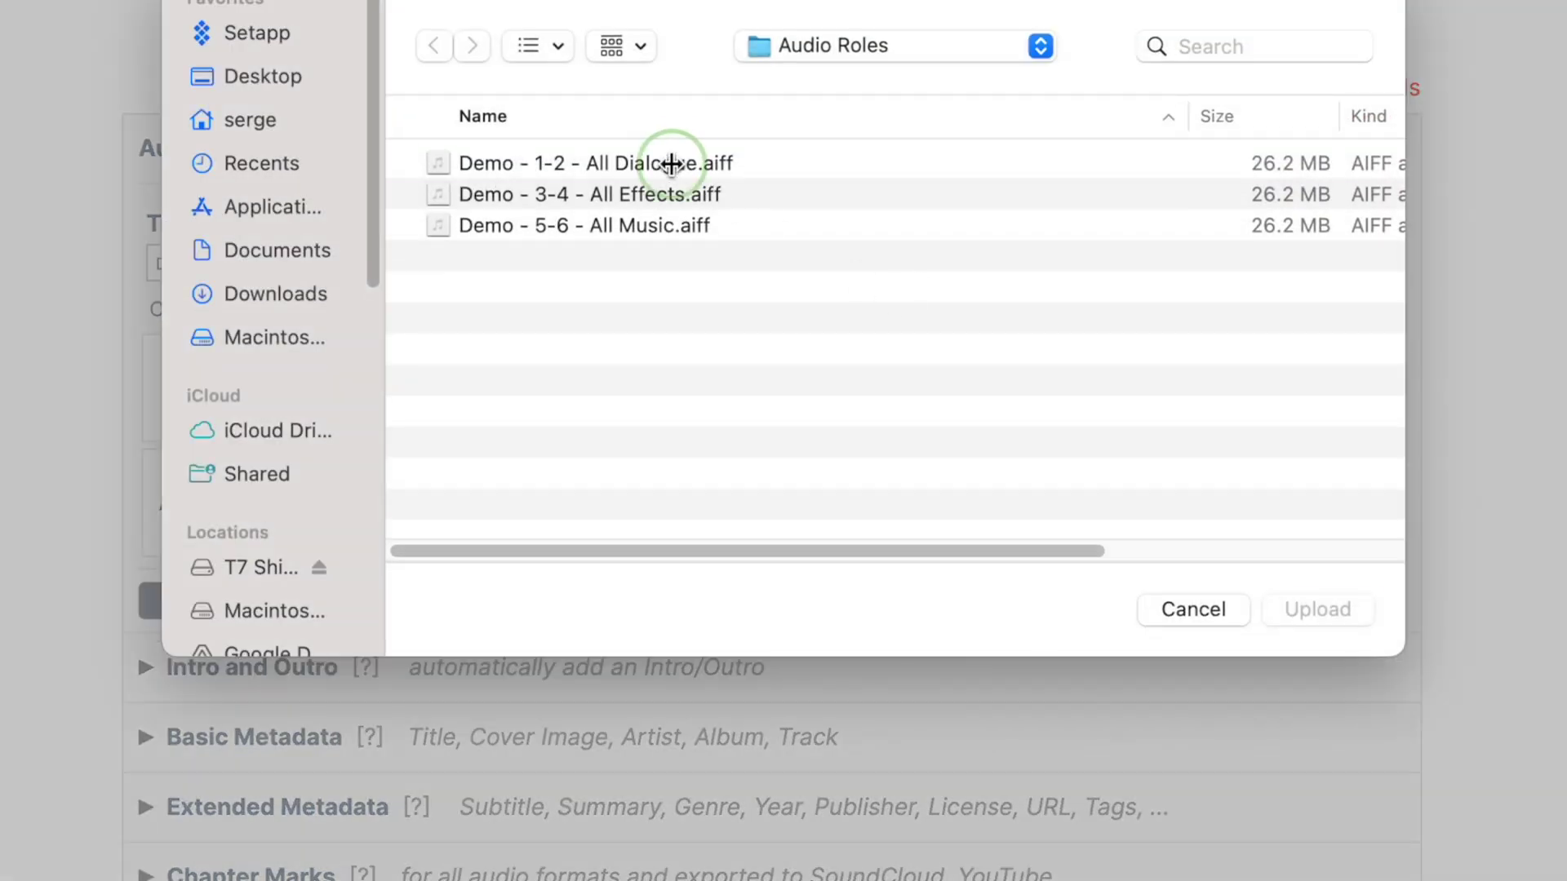
{"action": "left_click", "coordinate": [1319, 612]}
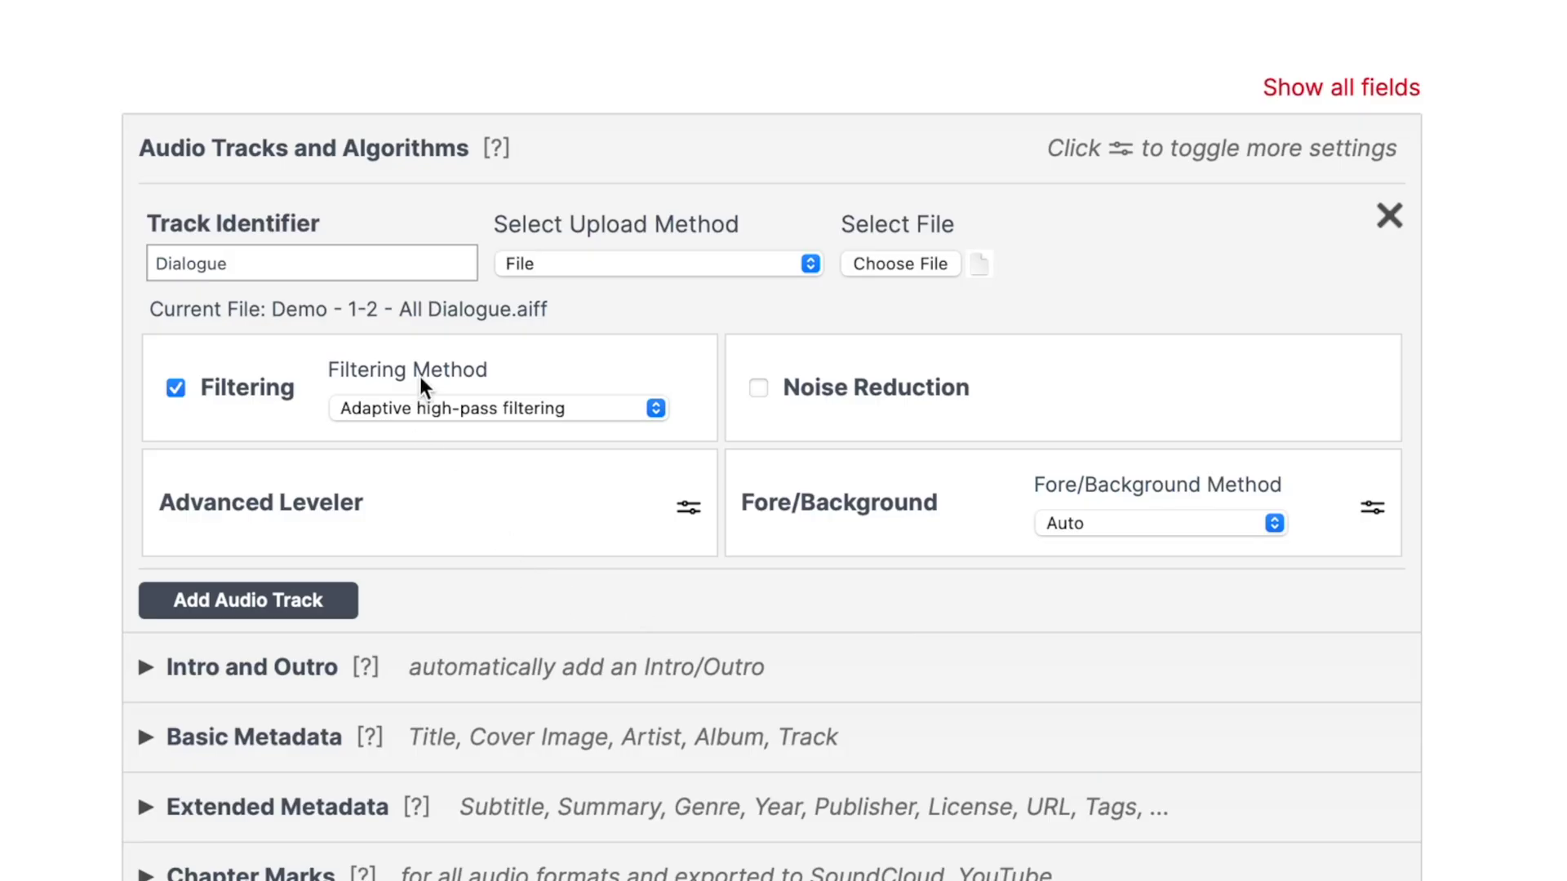
{"action": "left_click", "coordinate": [655, 409]}
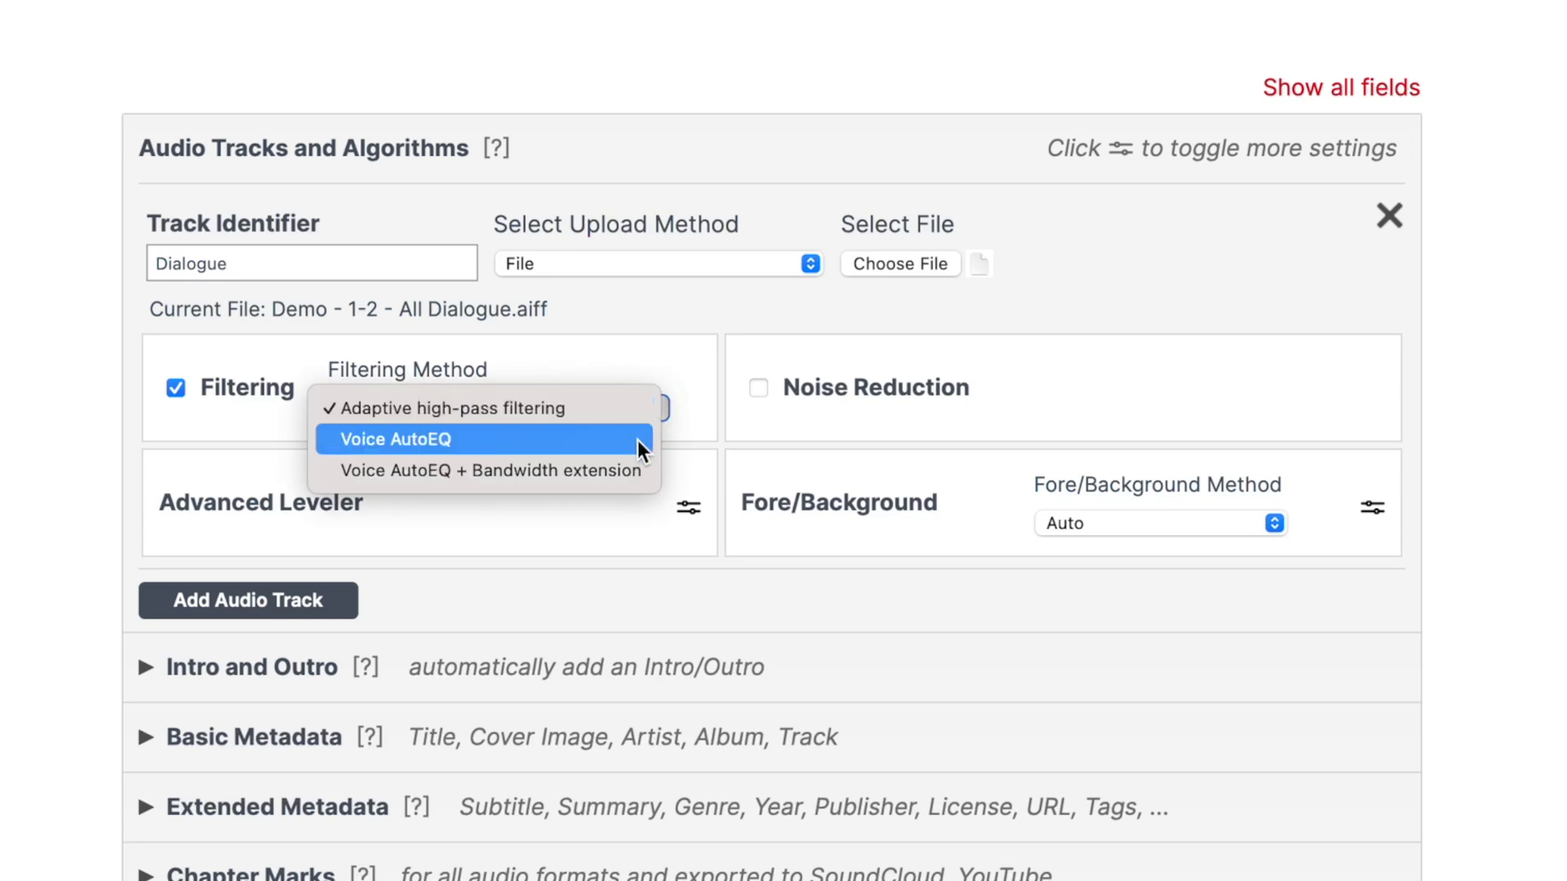
{"action": "left_click", "coordinate": [634, 438]}
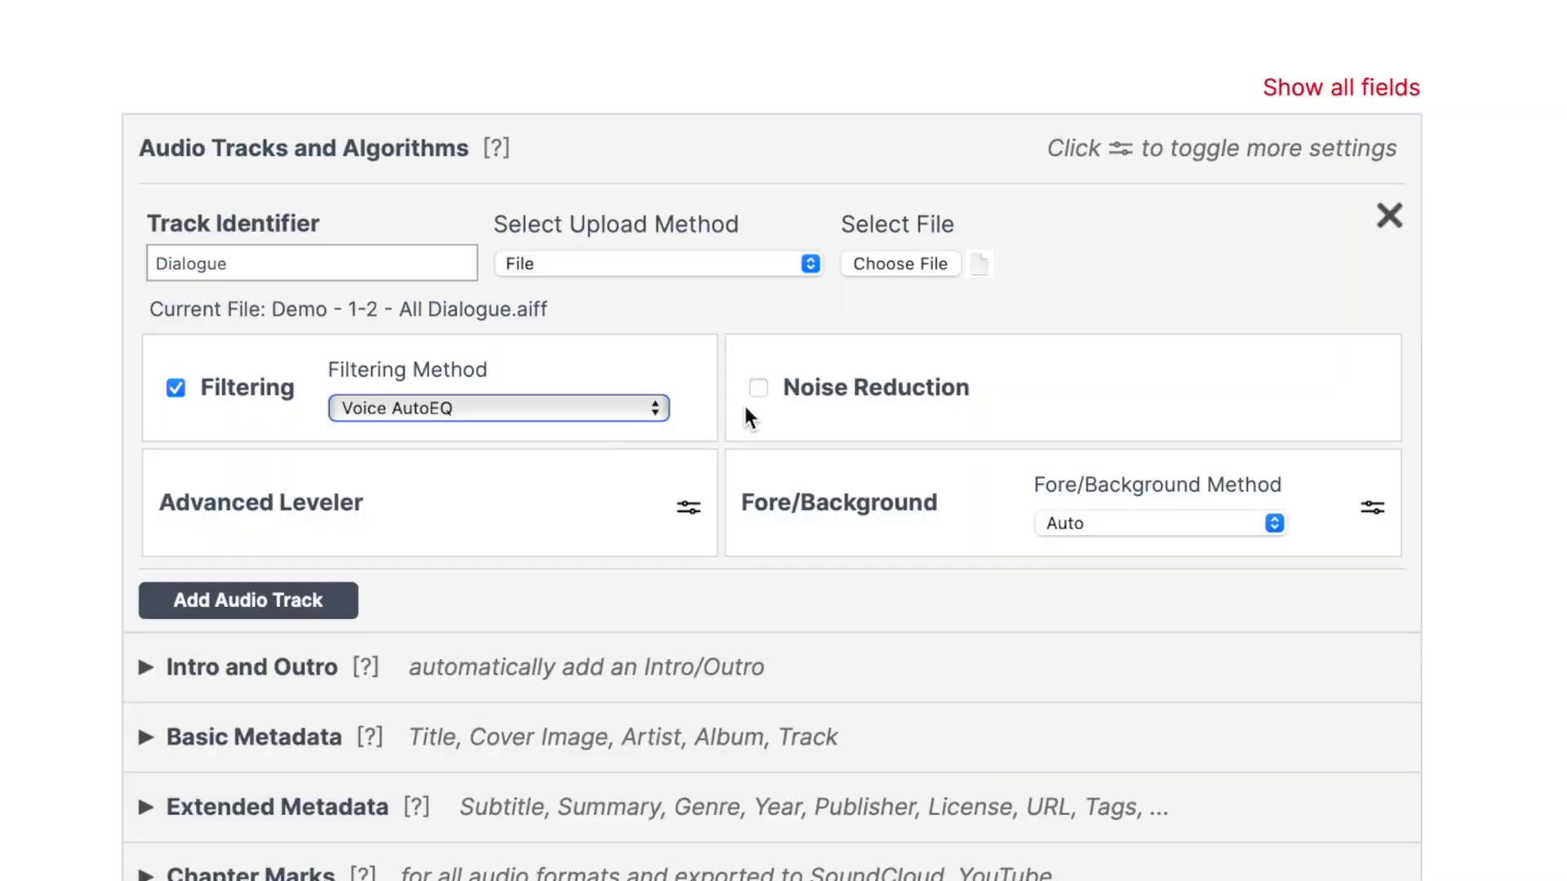
Enable Speech Isolation denoising and 12 dB (medium) breath removal on the Dialogue track.
{"action": "left_click", "coordinate": [759, 388]}
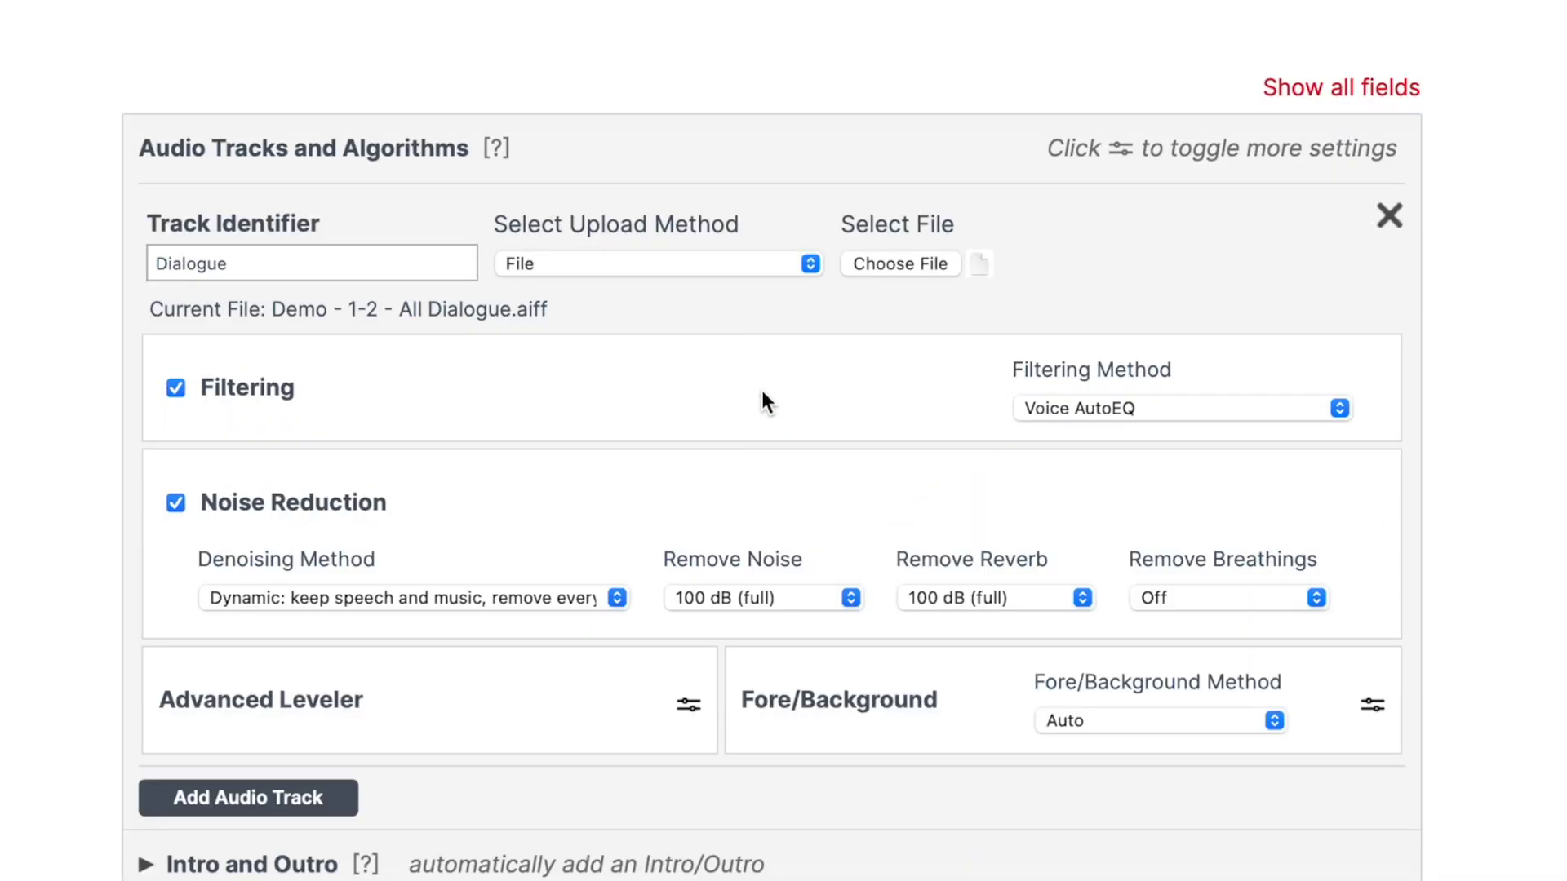
{"action": "left_click", "coordinate": [618, 598]}
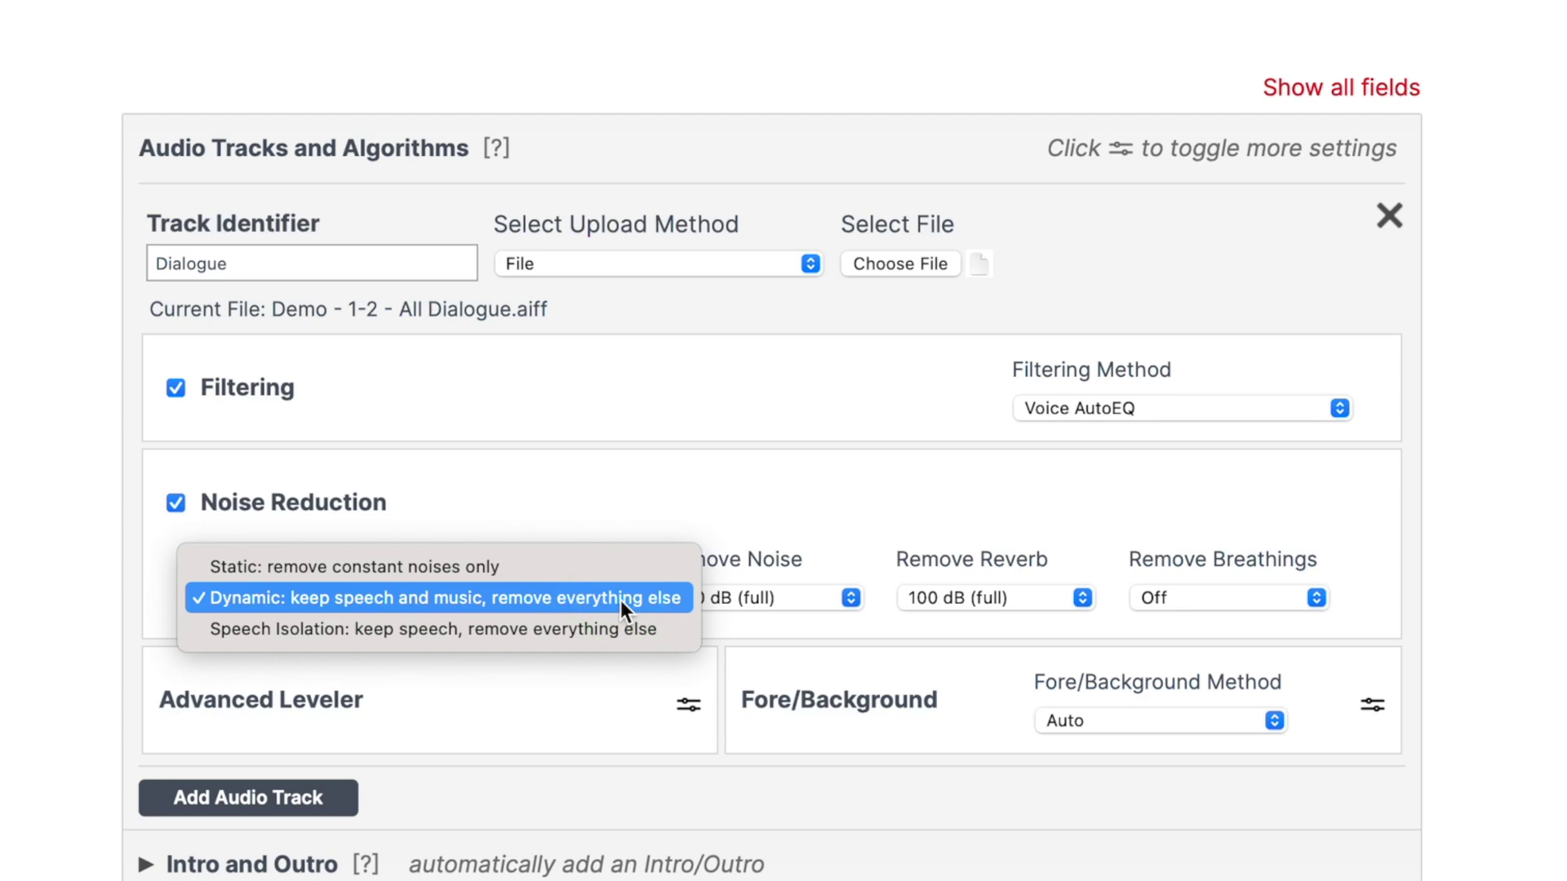
{"action": "left_click", "coordinate": [621, 630]}
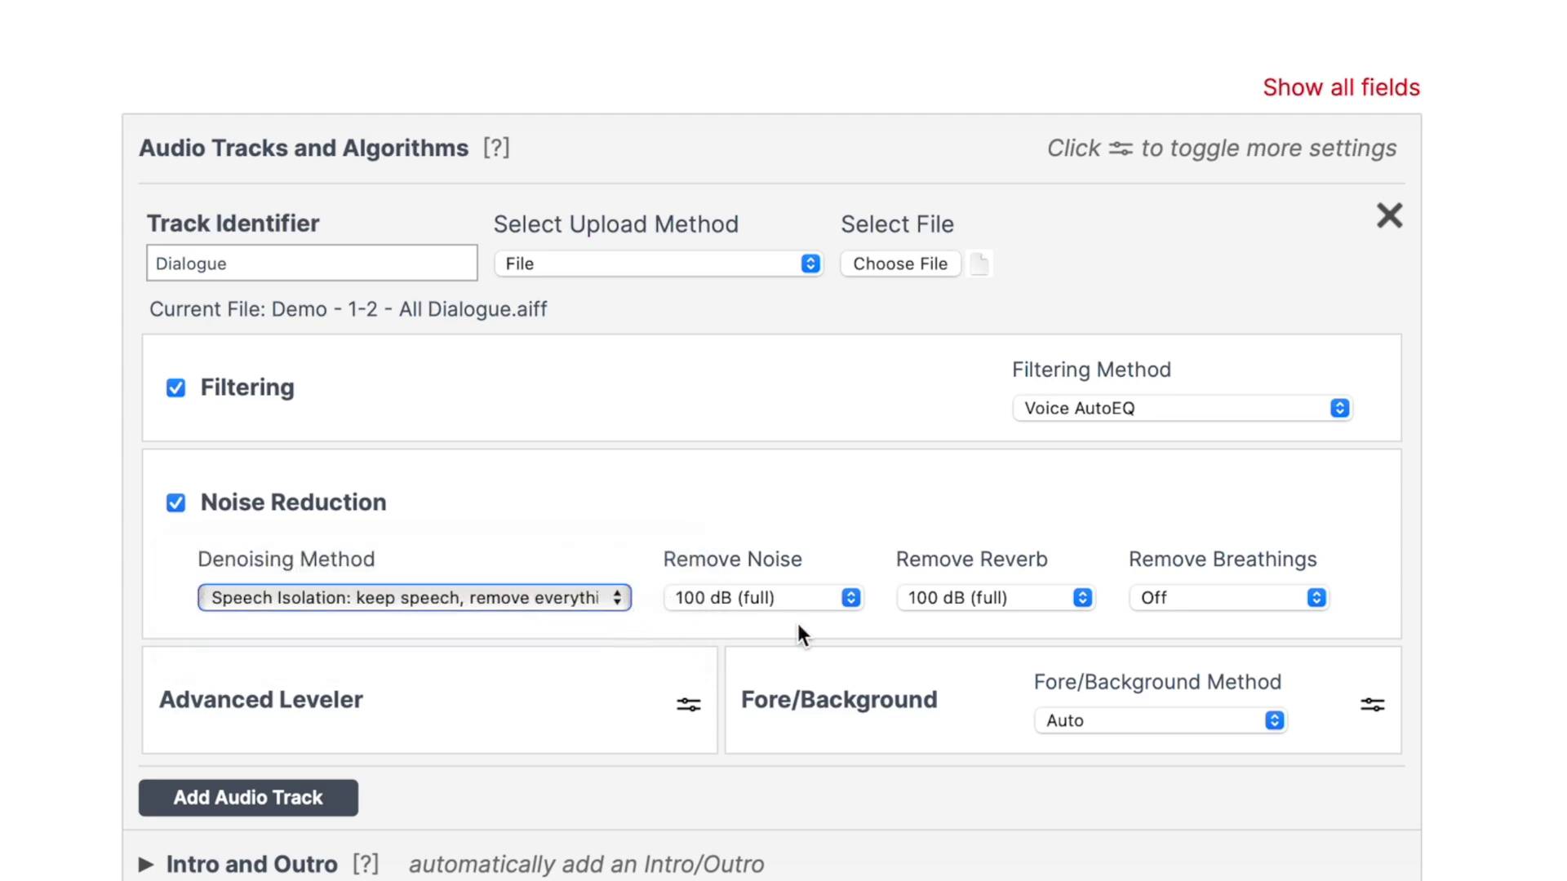
{"action": "left_click", "coordinate": [1317, 599]}
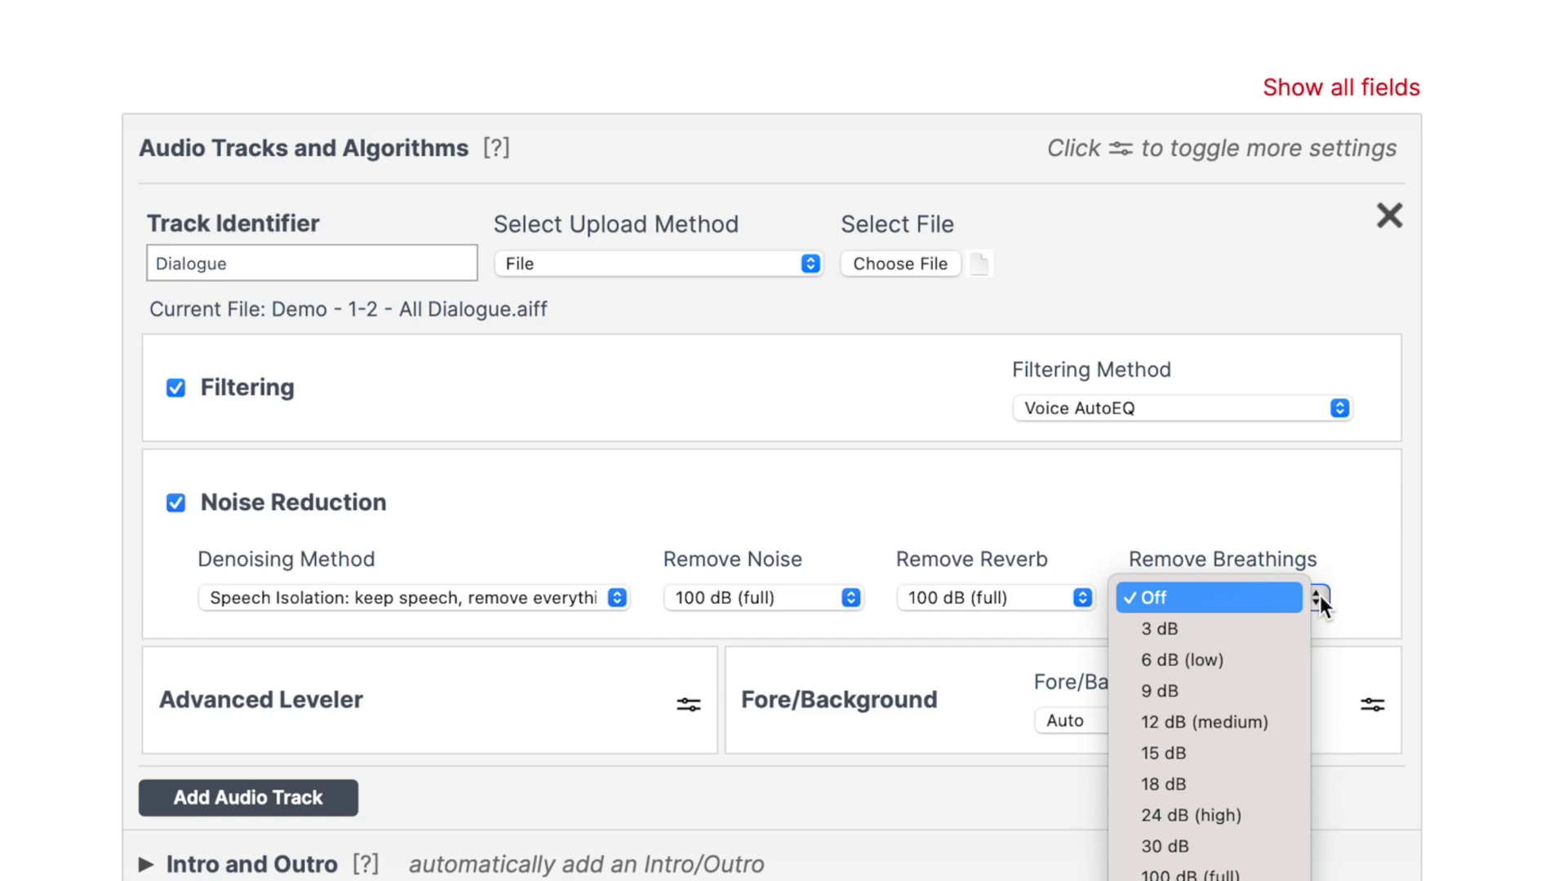
{"action": "left_click", "coordinate": [1278, 722]}
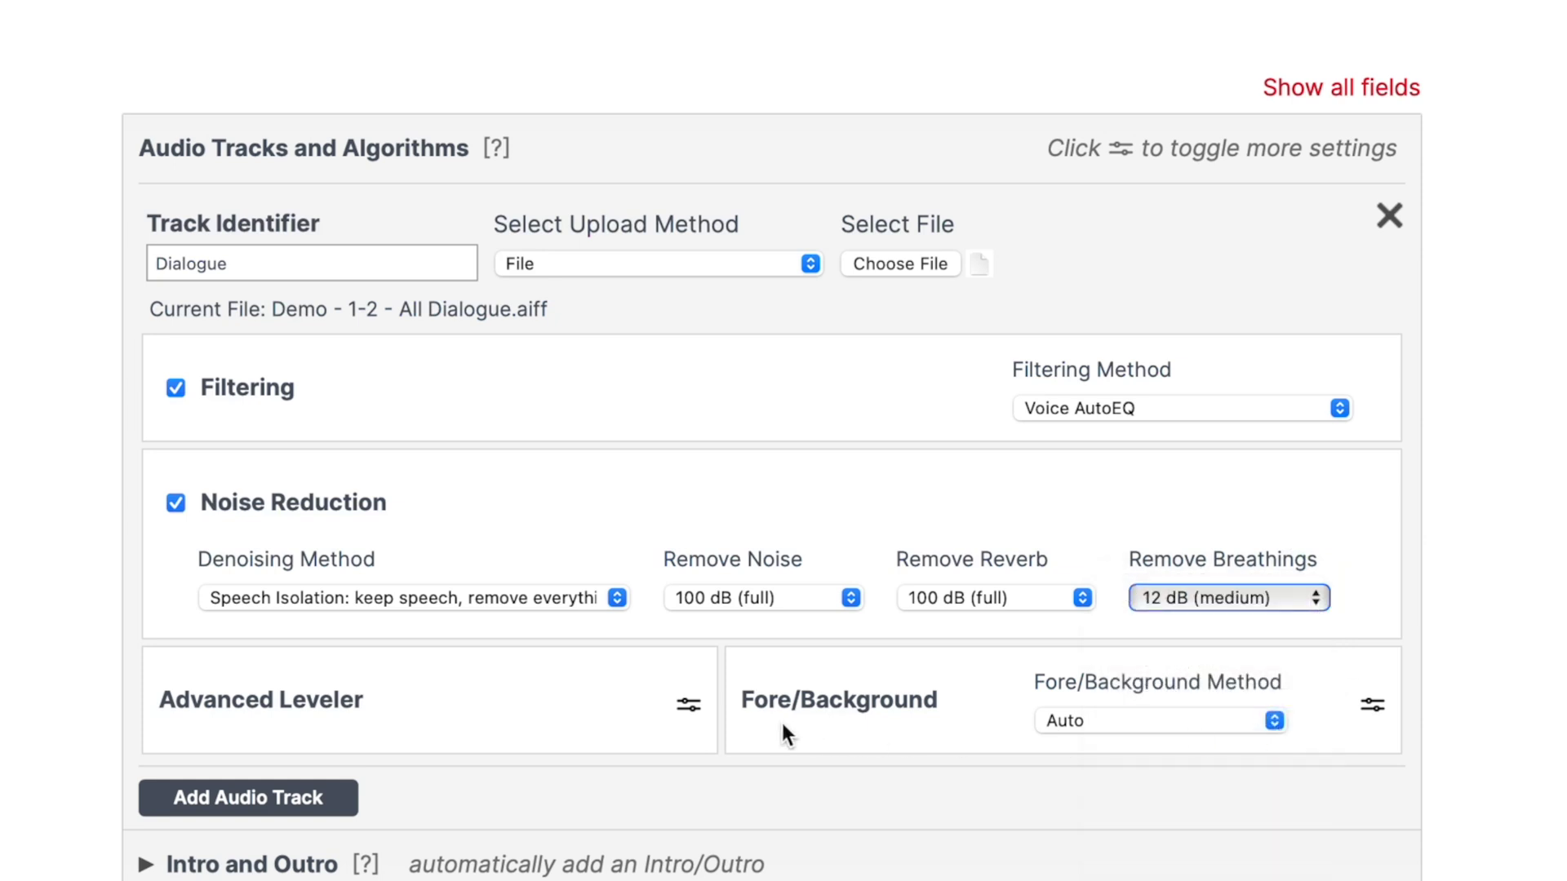
In the Advanced Leveler, set the classifier to Speech Track and role to Foreground Track.
{"action": "left_click", "coordinate": [686, 710]}
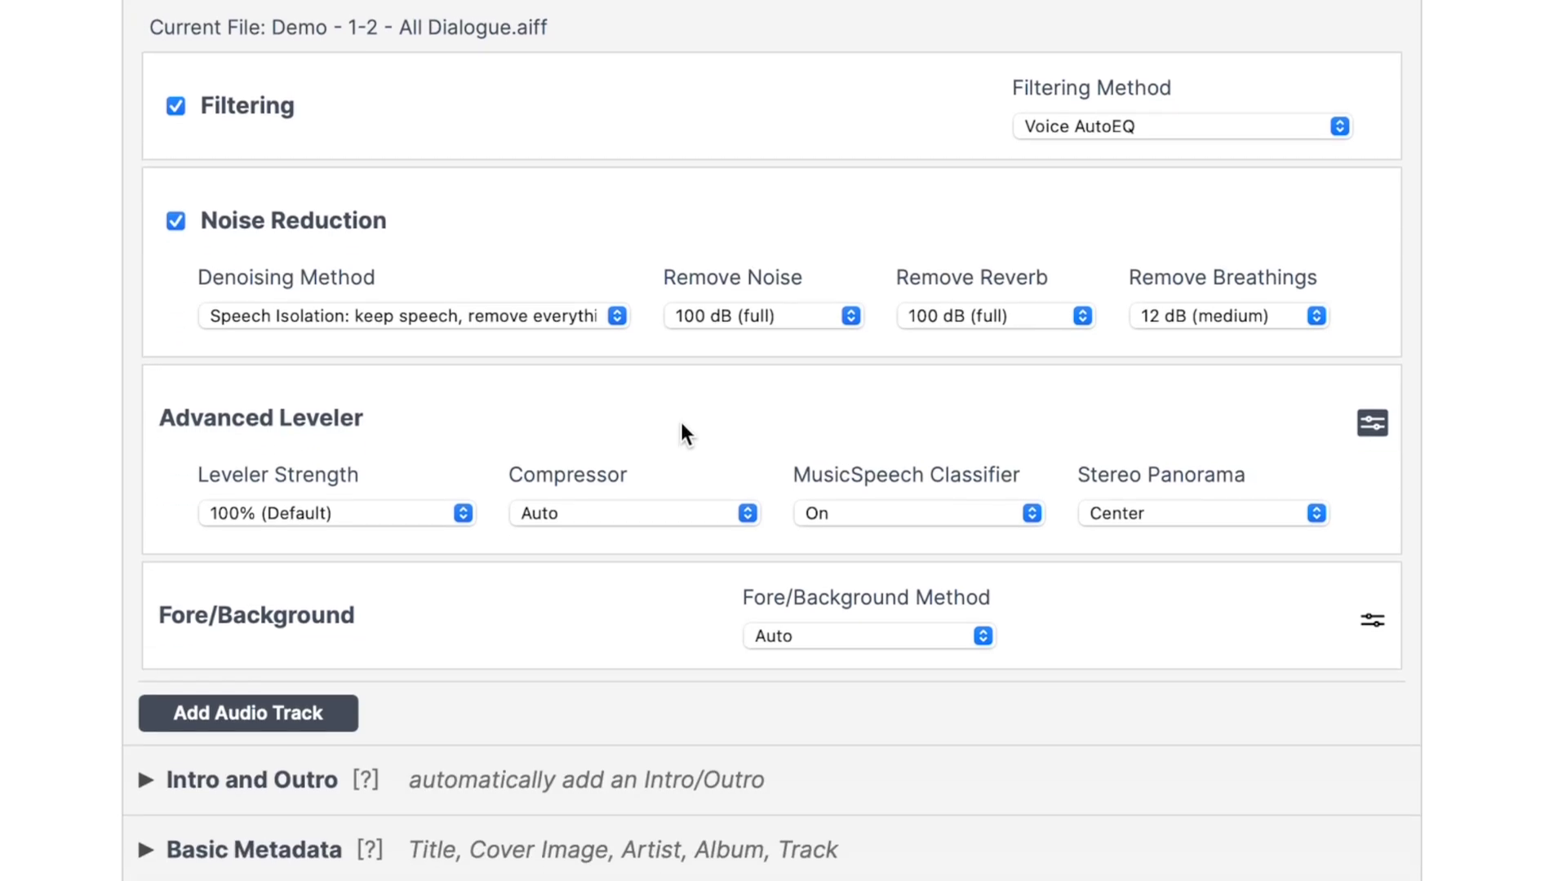
{"action": "left_click", "coordinate": [1030, 516]}
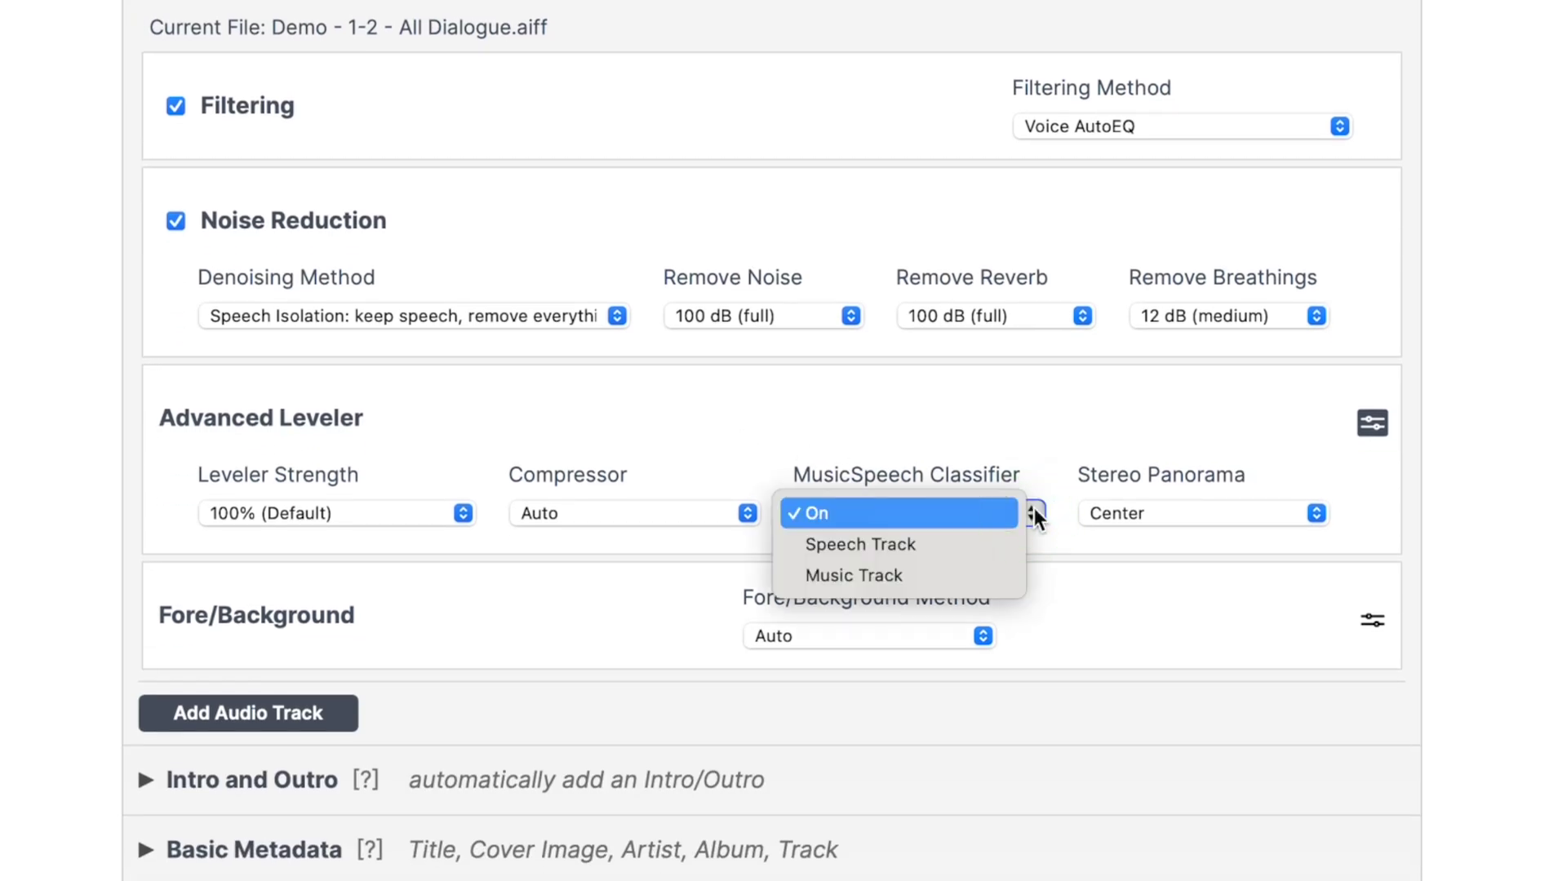
{"action": "left_click", "coordinate": [1022, 534]}
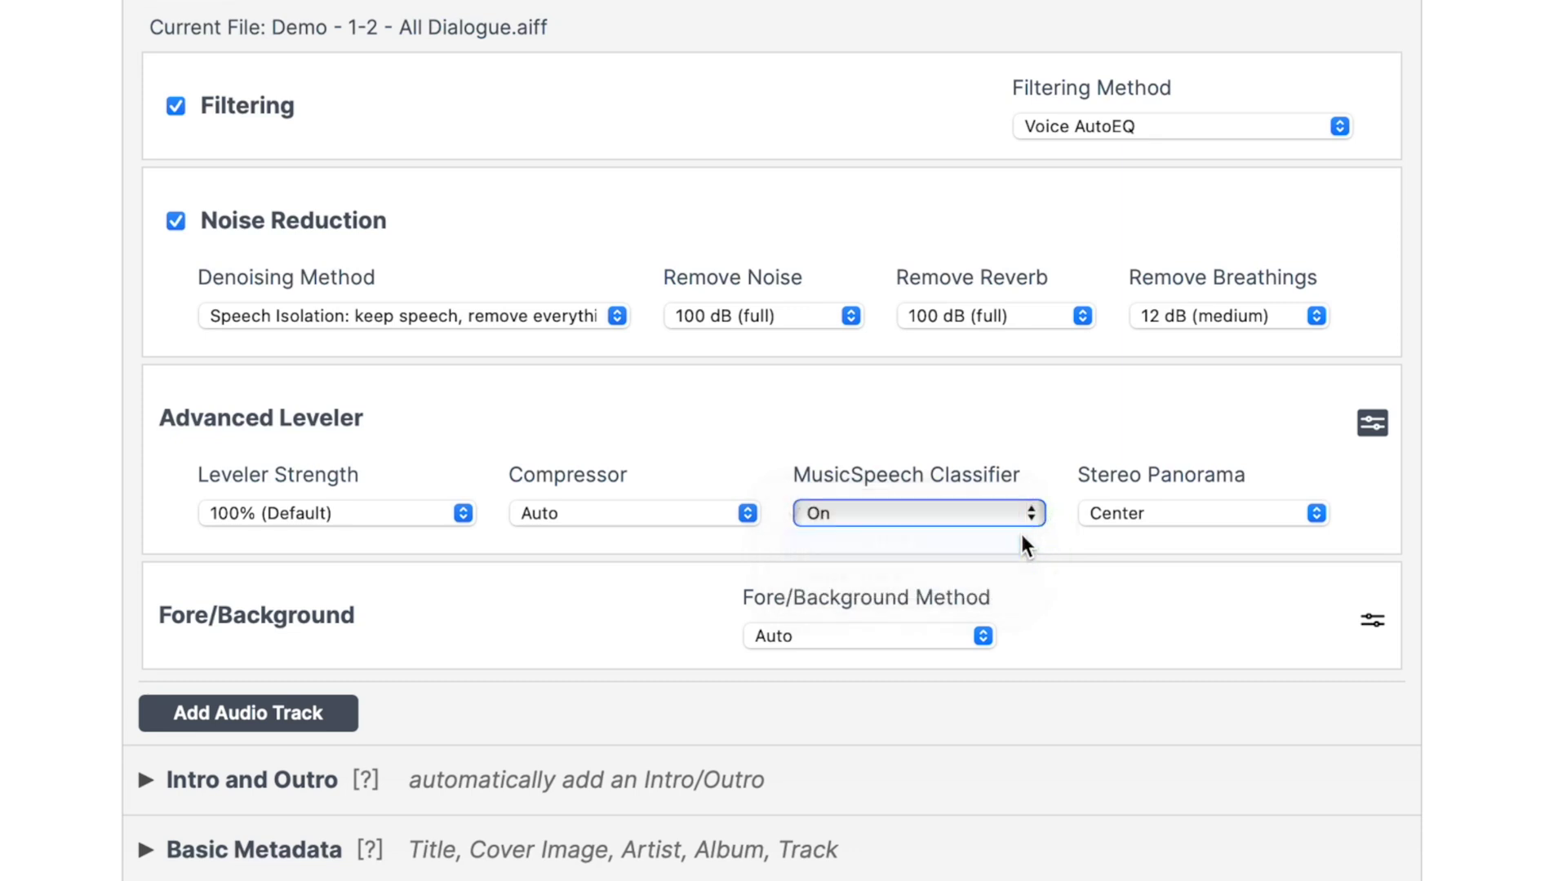
{"action": "left_click", "coordinate": [984, 637]}
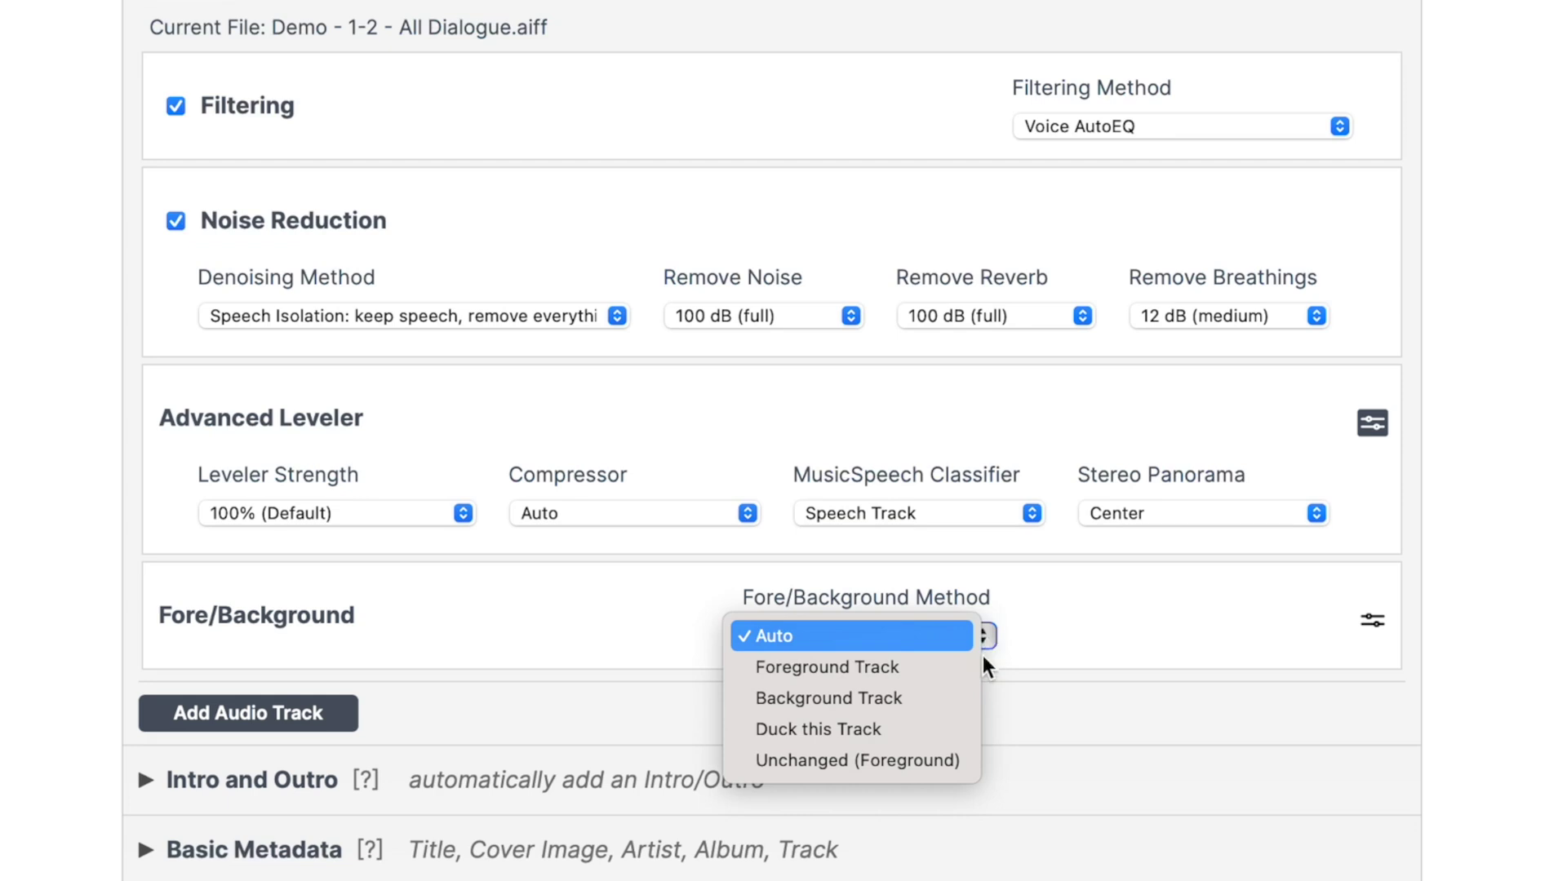
{"action": "left_click", "coordinate": [974, 665]}
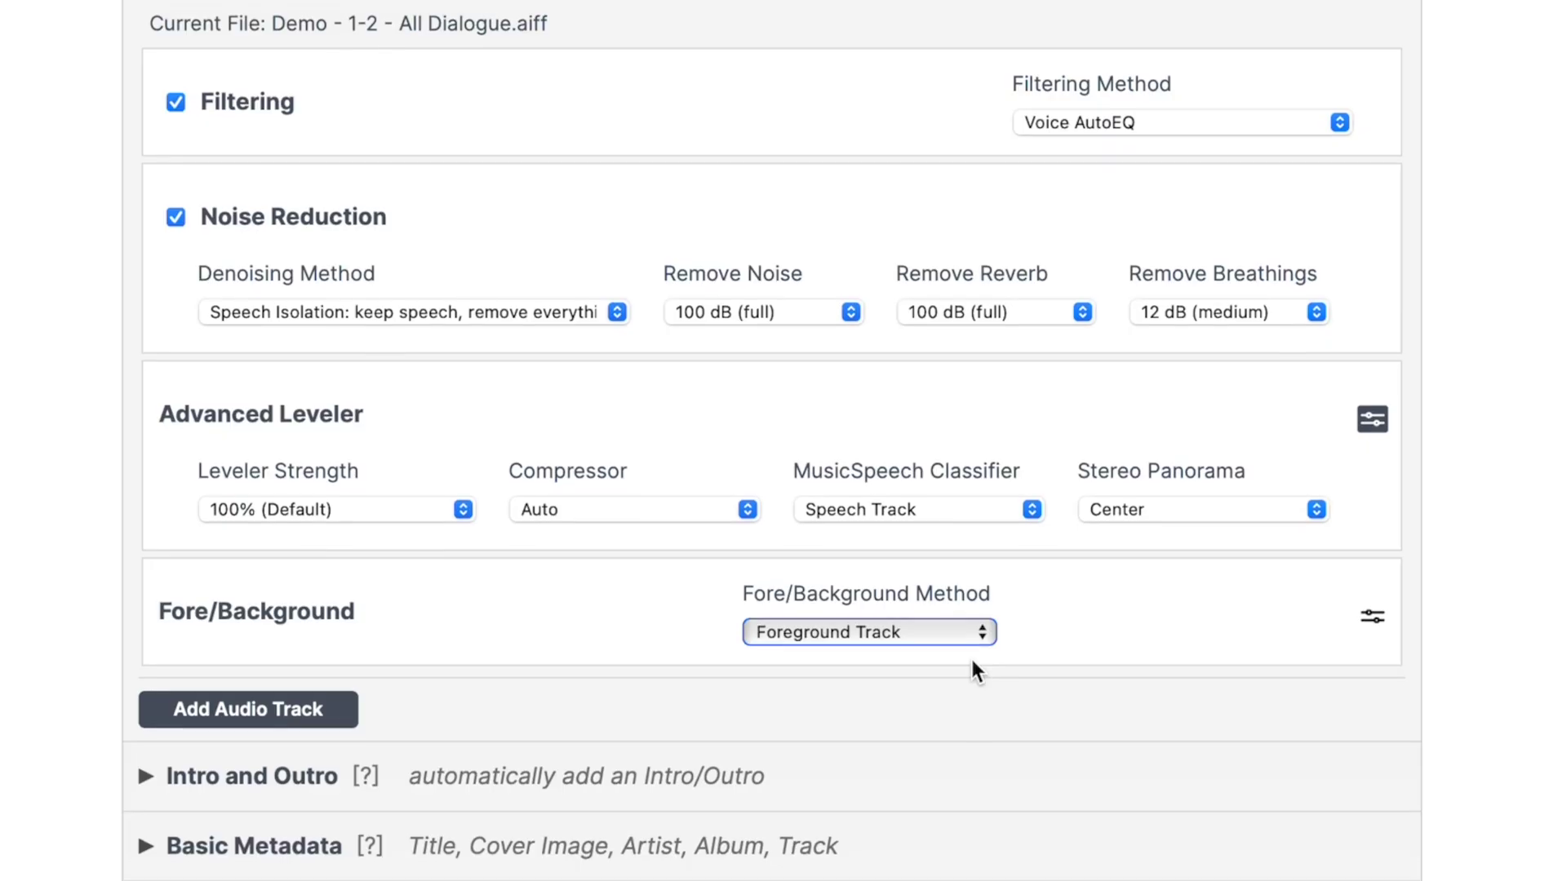
Add a second track named SFX and upload Demo - 3-4 - All Effects.aiff.
{"action": "scroll", "coordinate": [975, 671], "scroll_direction": "down", "scroll_amount": 2}
{"action": "left_click", "coordinate": [302, 628]}
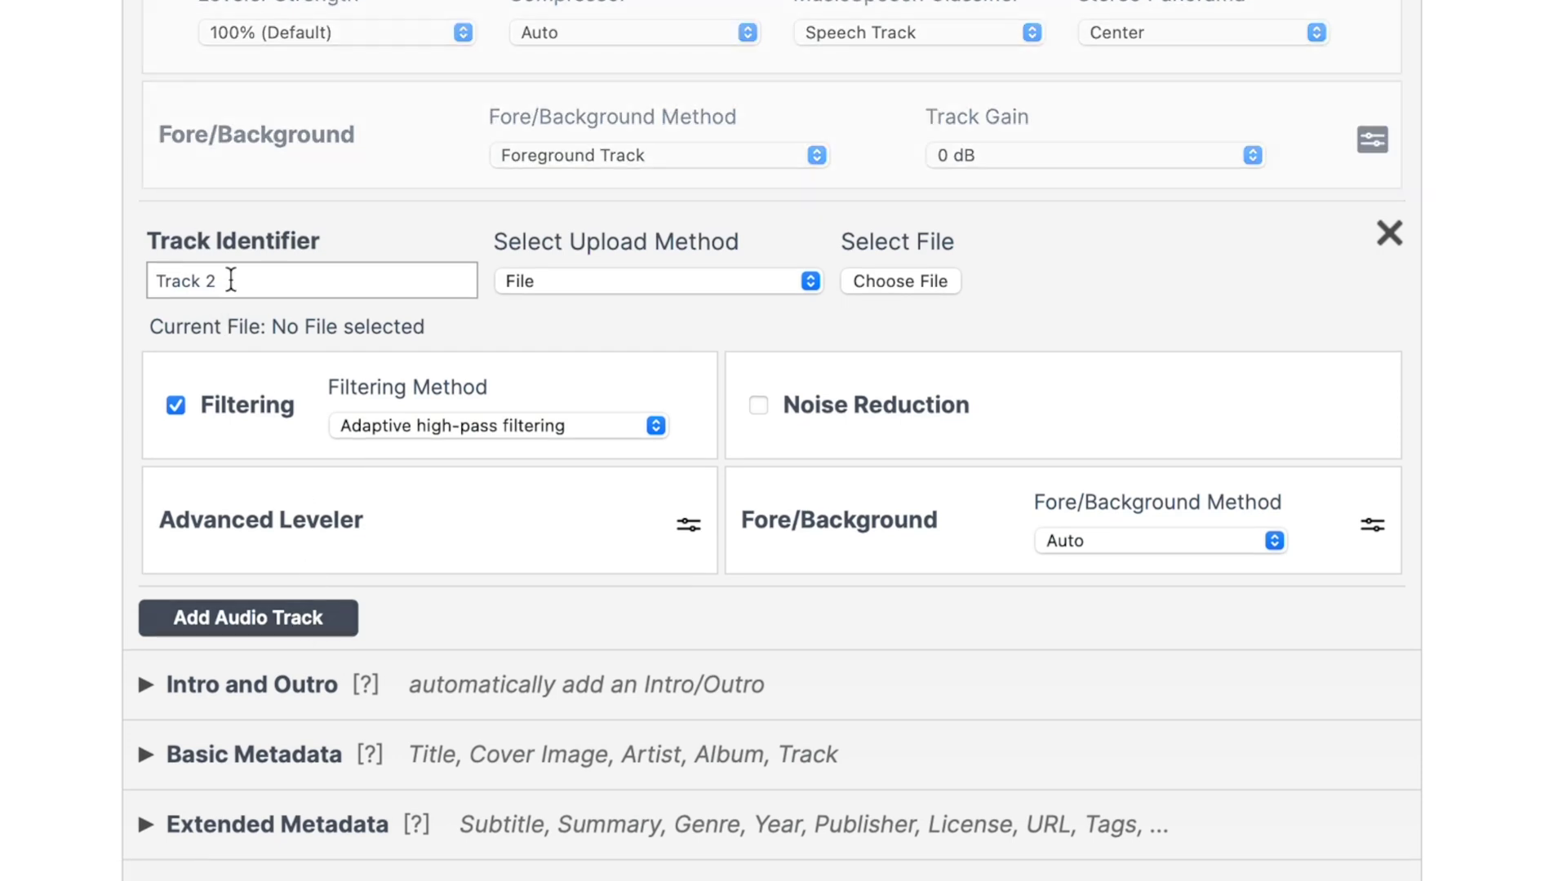
{"action": "left_click_drag", "start_coordinate": [227, 280], "coordinate": [139, 275]}
{"action": "type", "text": "SFX"}
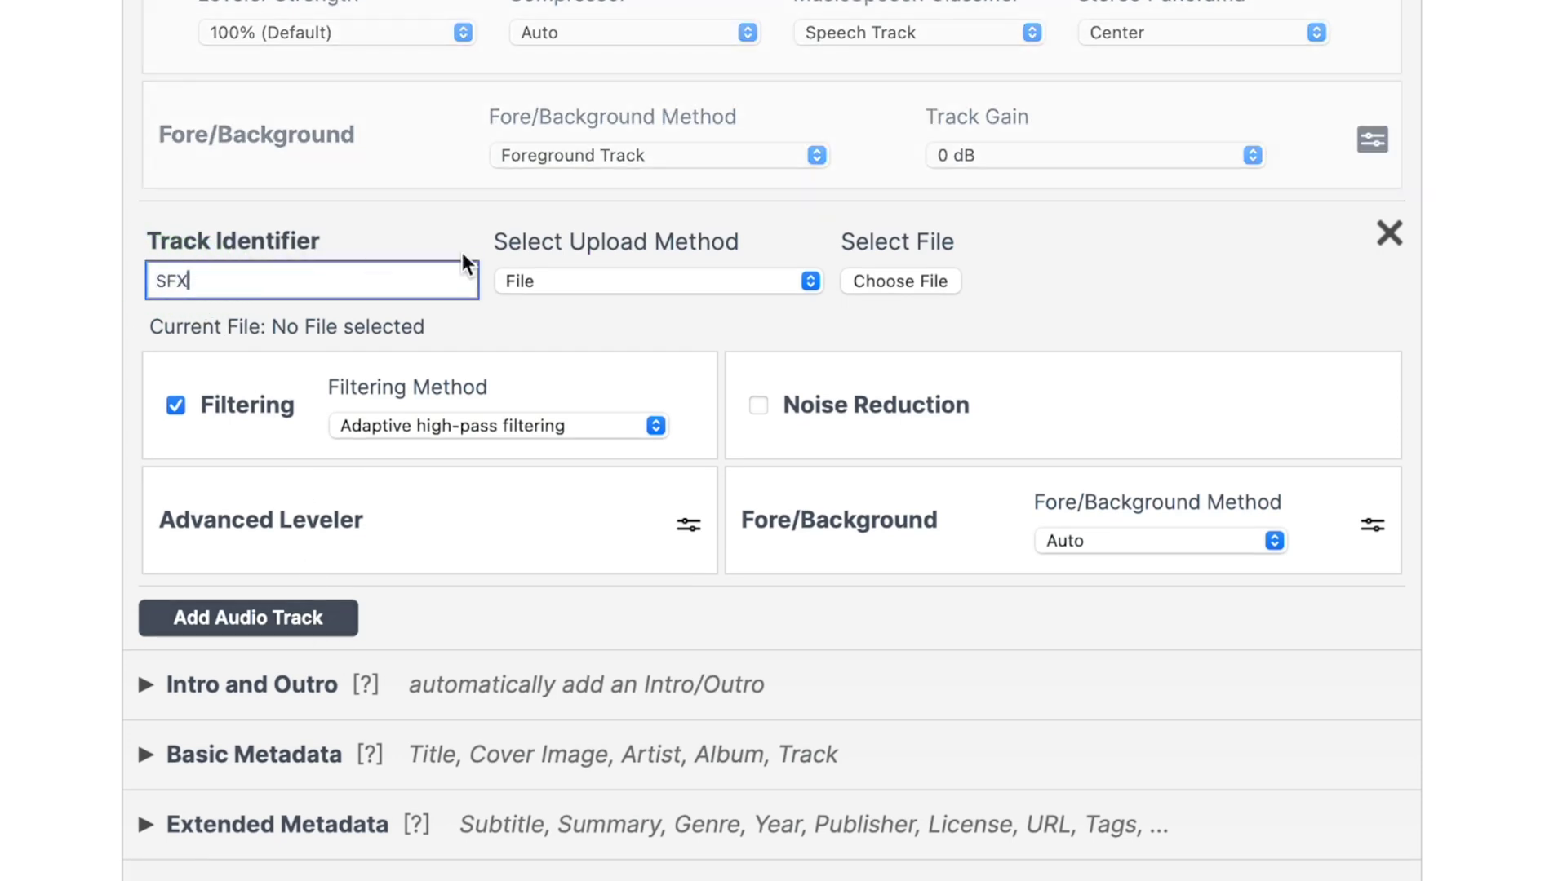
{"action": "left_click", "coordinate": [904, 285]}
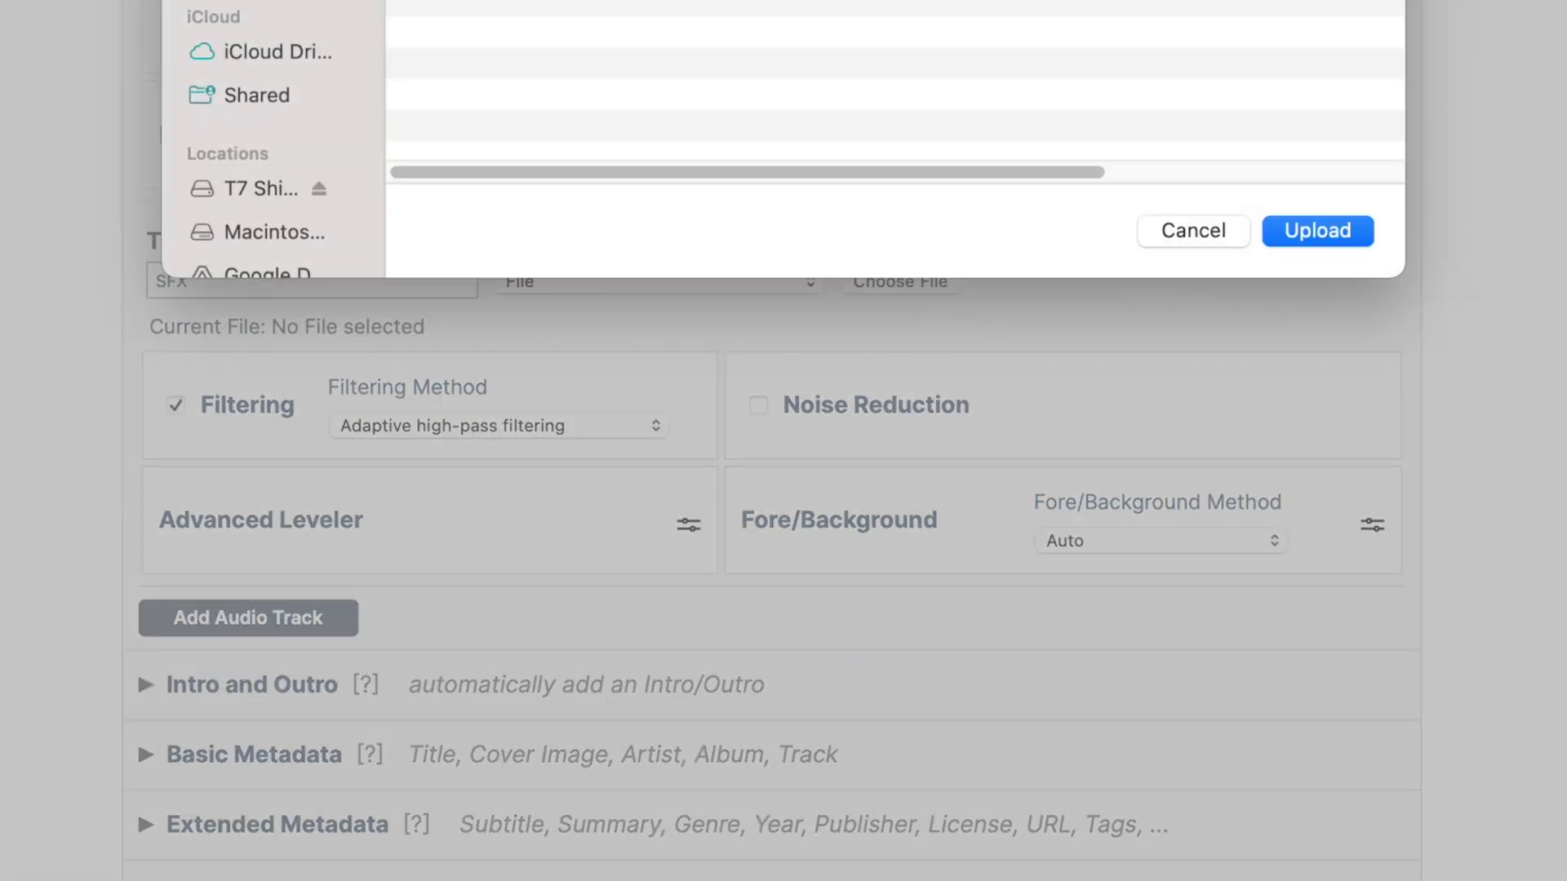
{"action": "left_click", "coordinate": [1313, 231]}
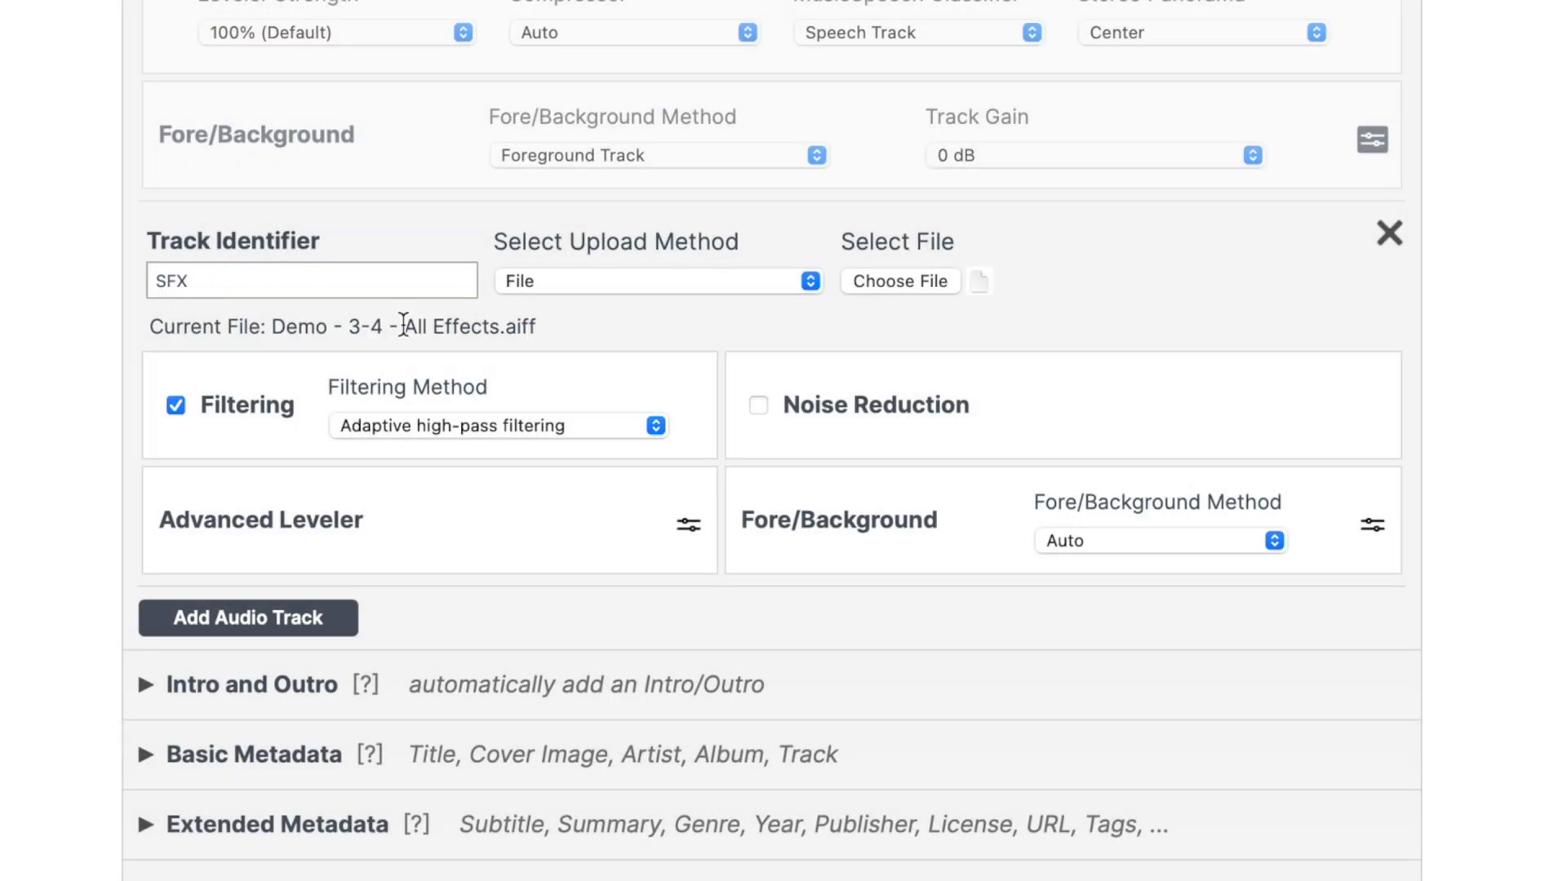
Turn off SFX filtering and make it a Background Track at -18 dB.
{"action": "left_click", "coordinate": [176, 405]}
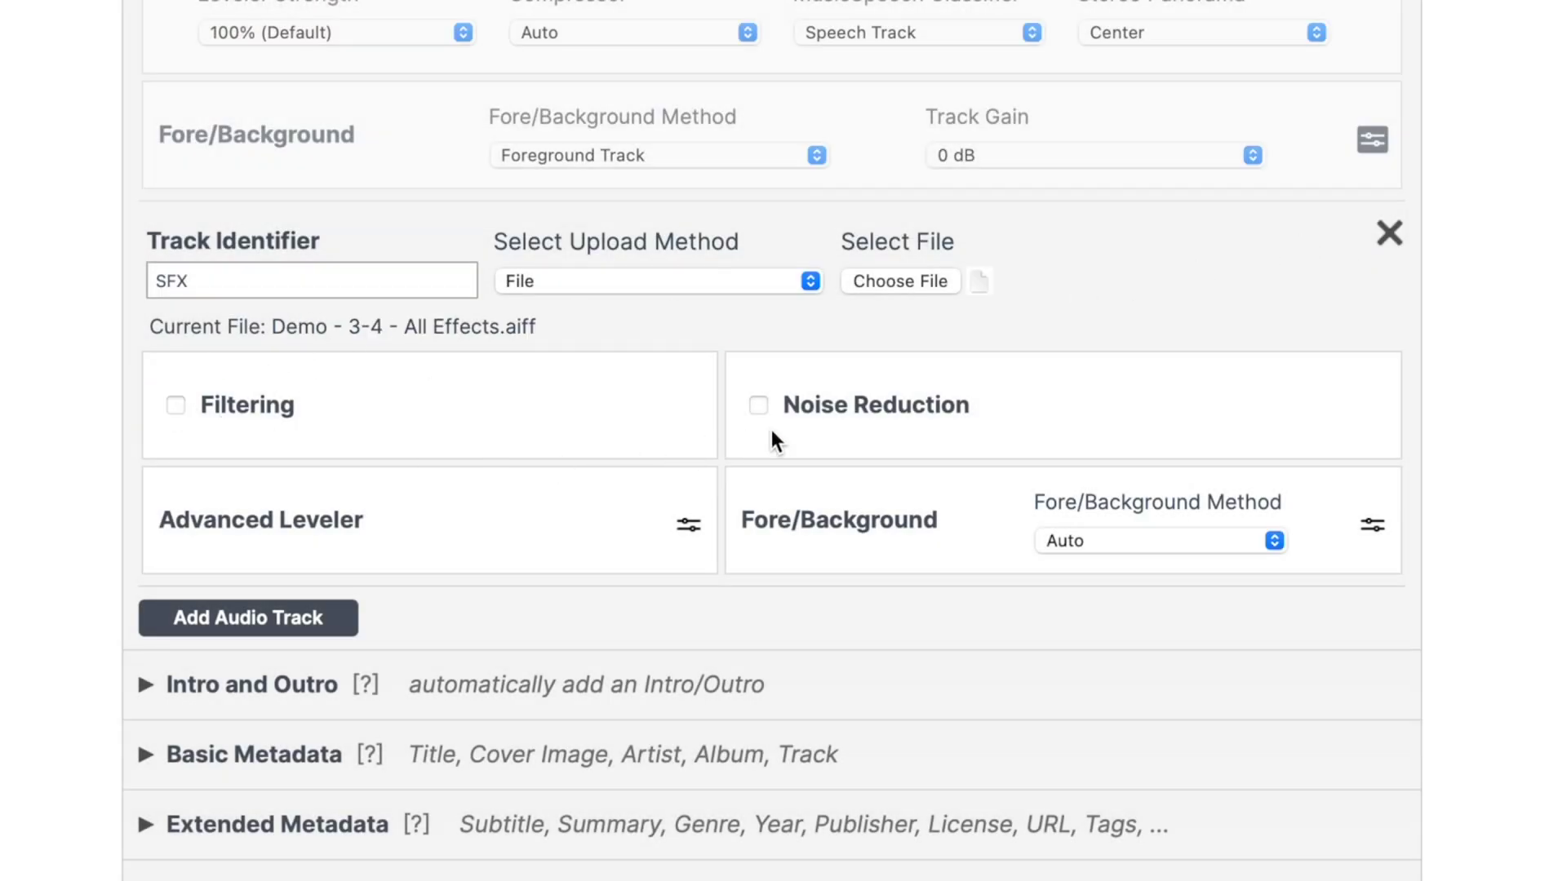
{"action": "left_click", "coordinate": [688, 524]}
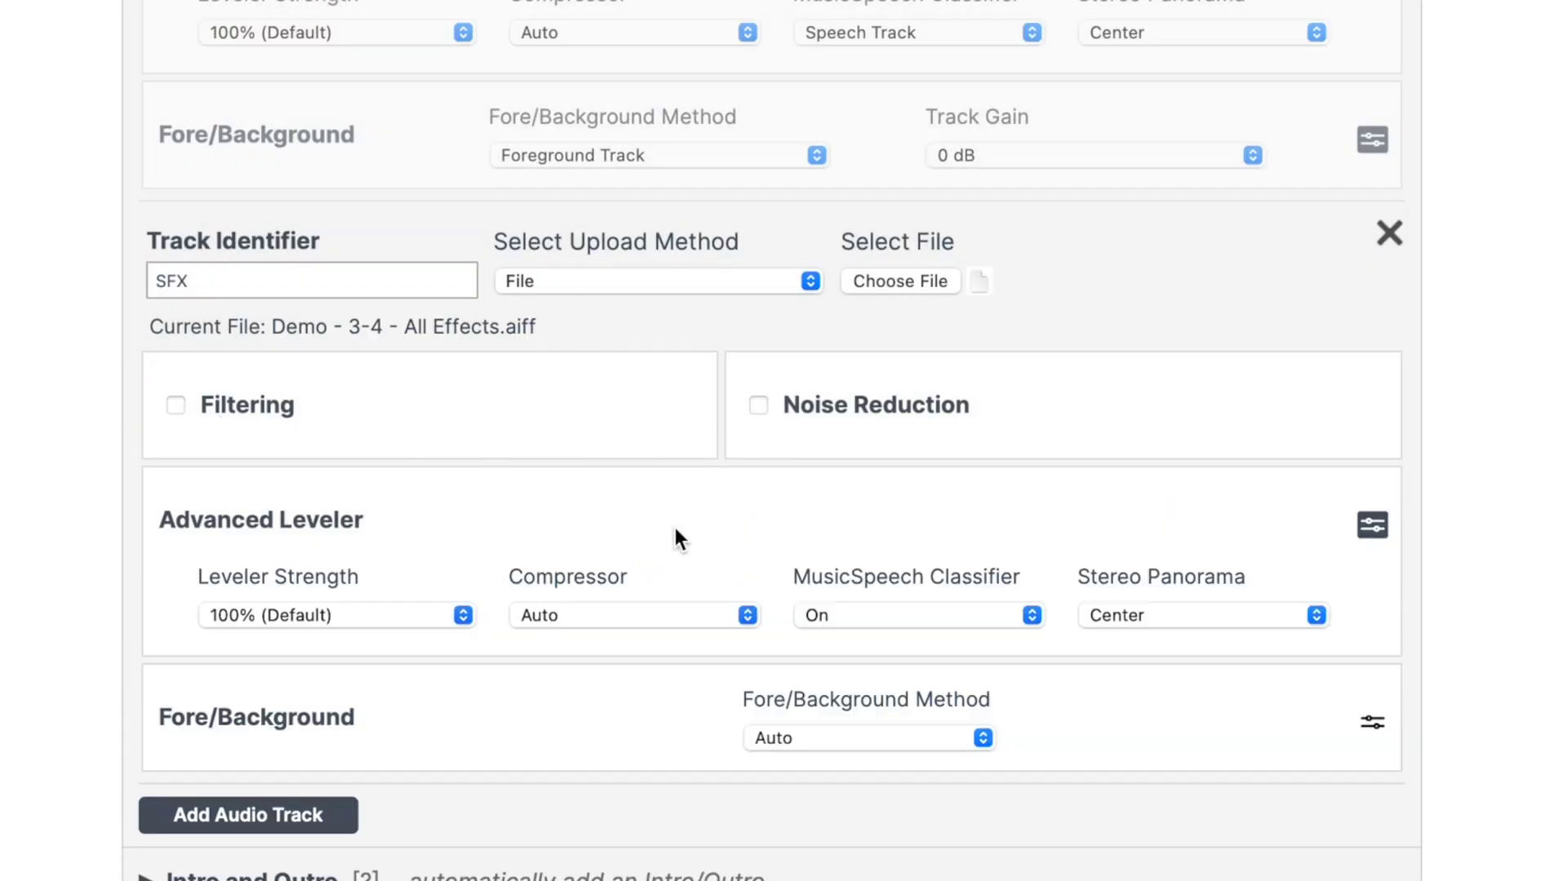
{"action": "left_click", "coordinate": [1372, 525]}
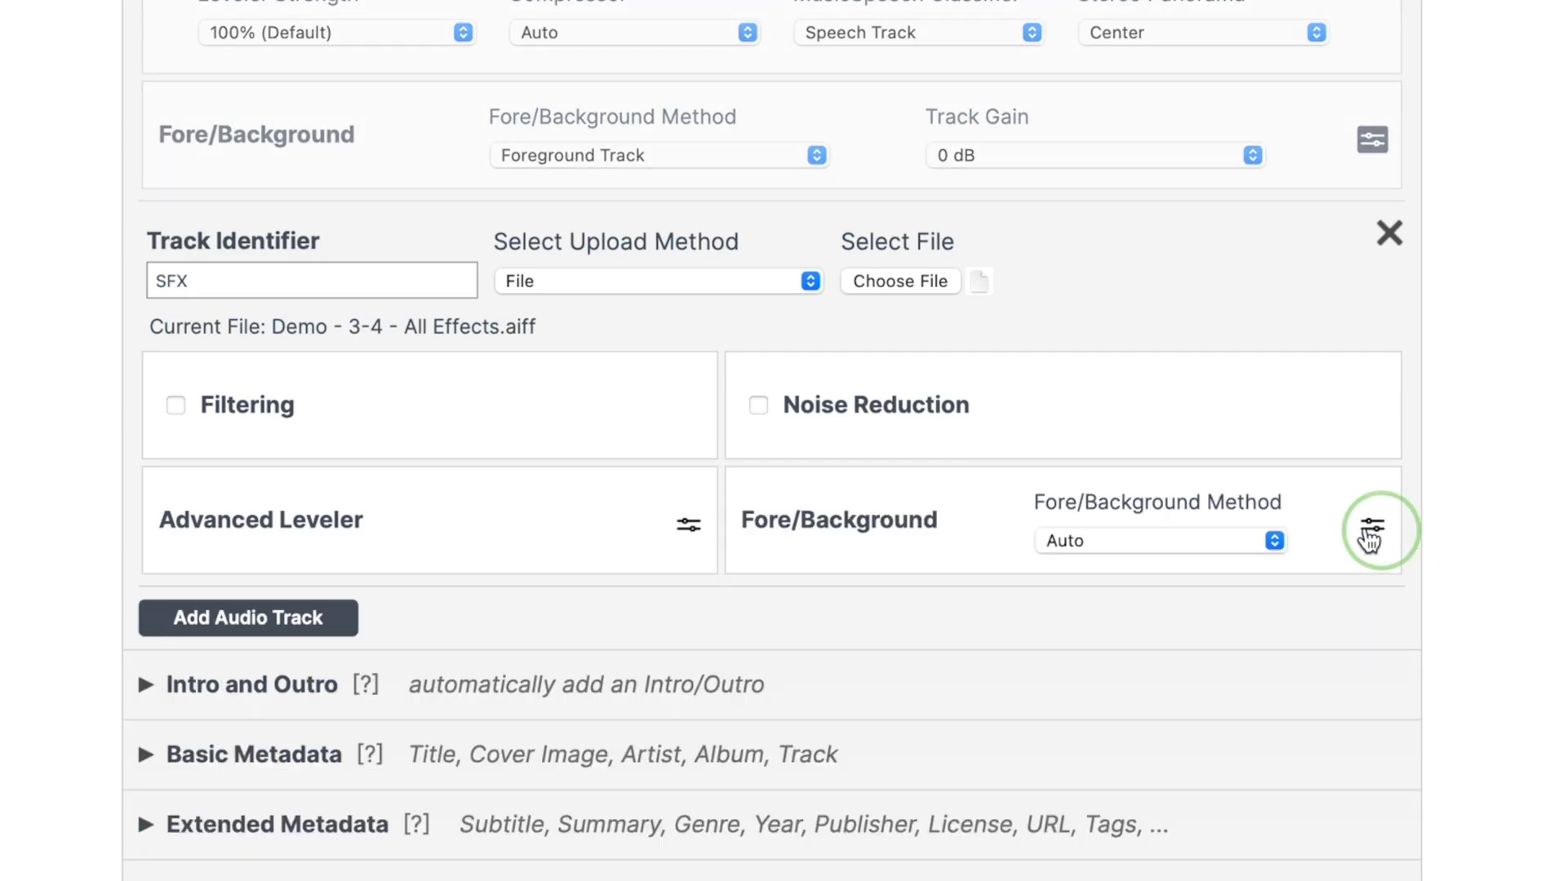
{"action": "left_click", "coordinate": [1274, 541]}
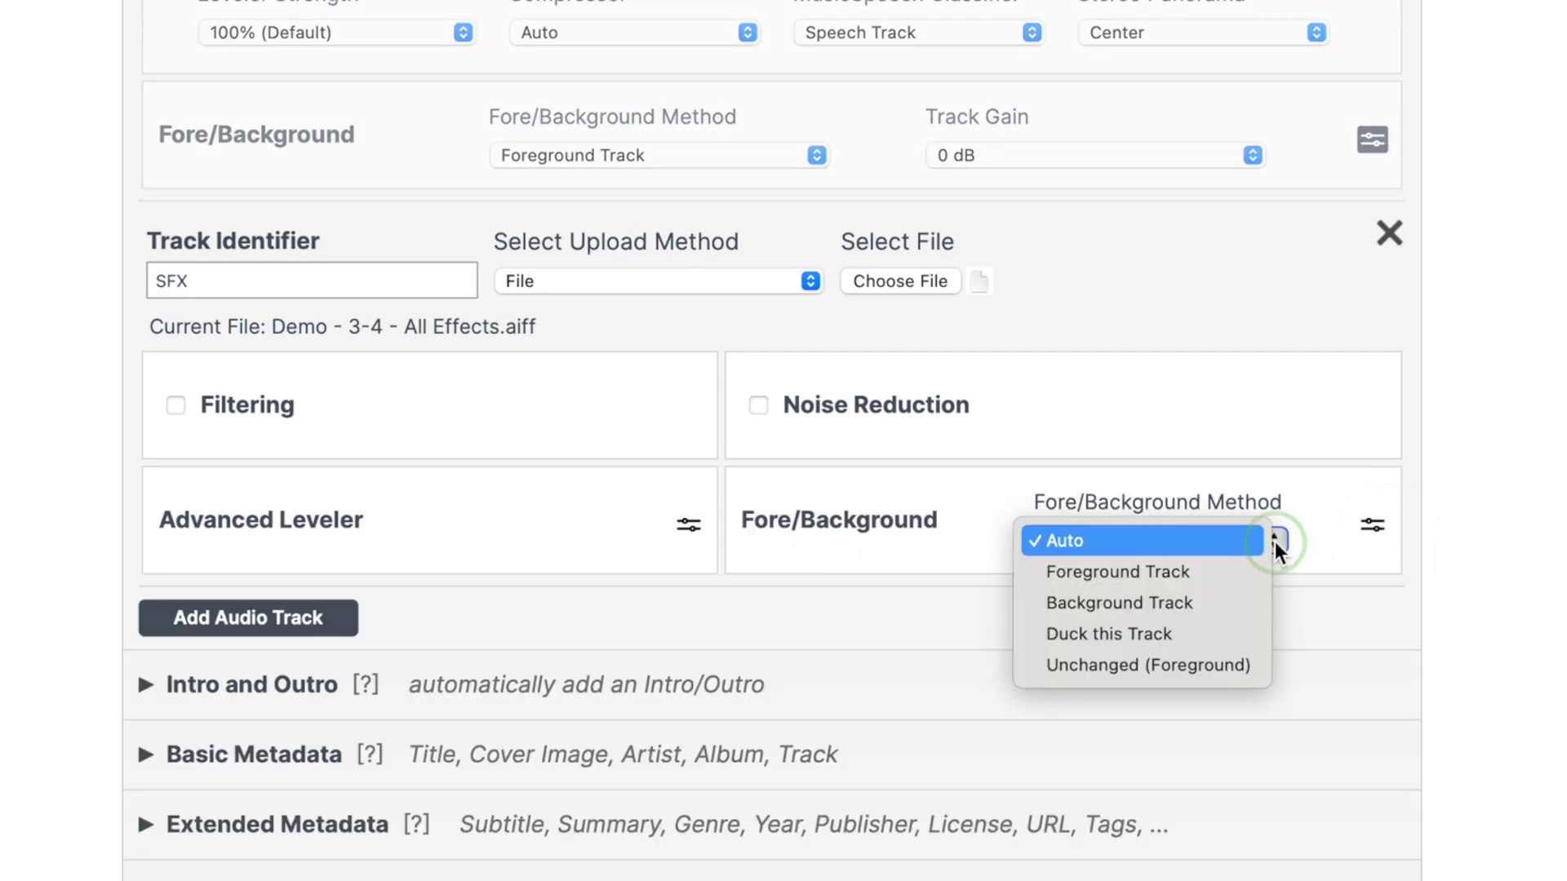
{"action": "left_click", "coordinate": [1242, 610]}
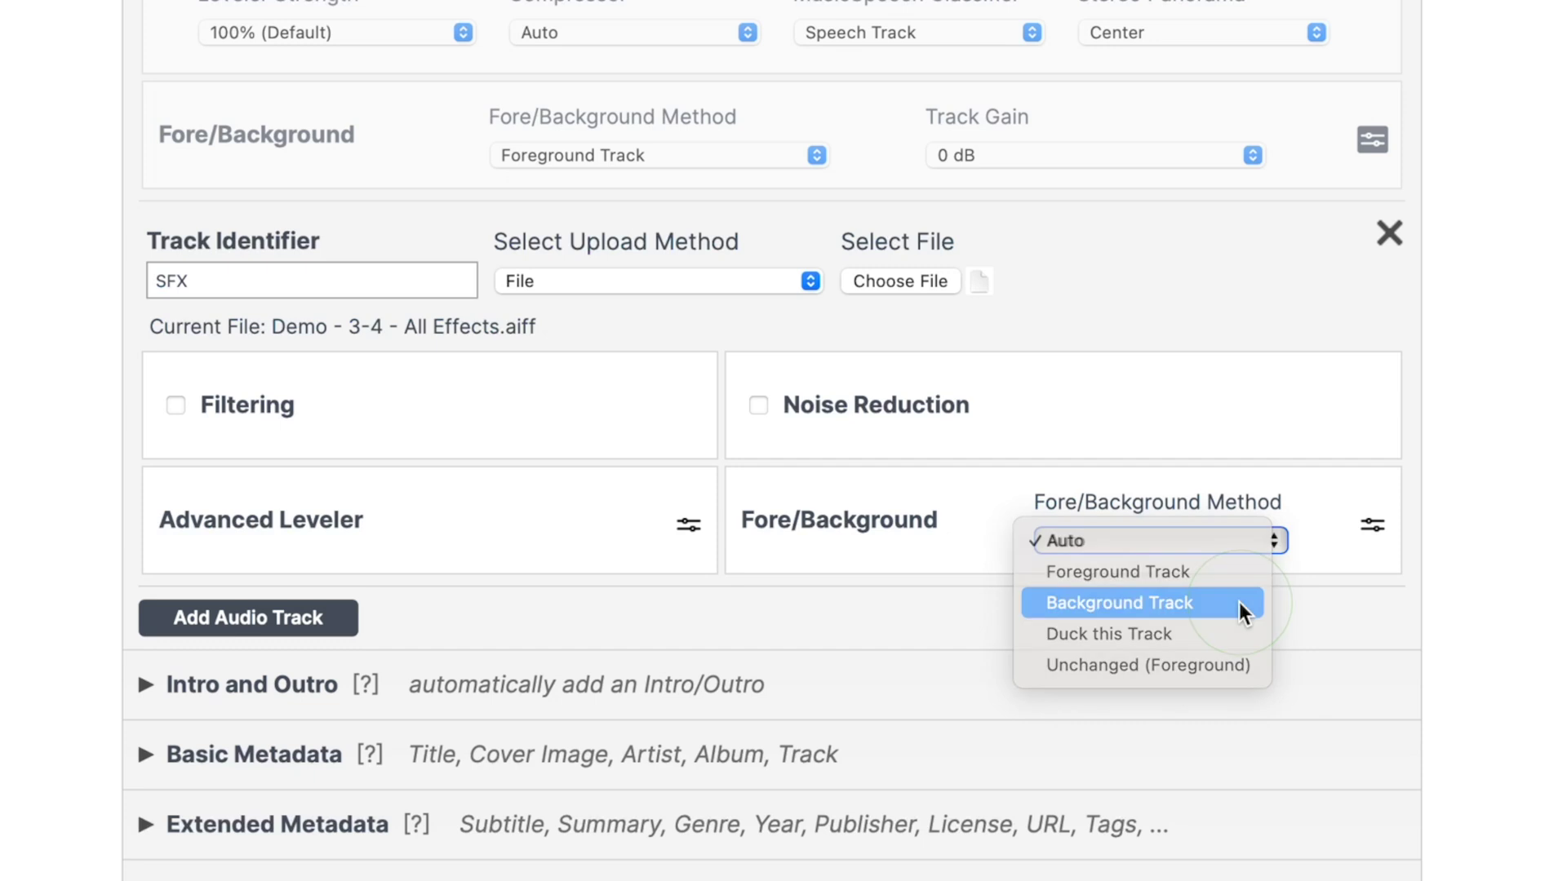
{"action": "left_click", "coordinate": [1373, 525]}
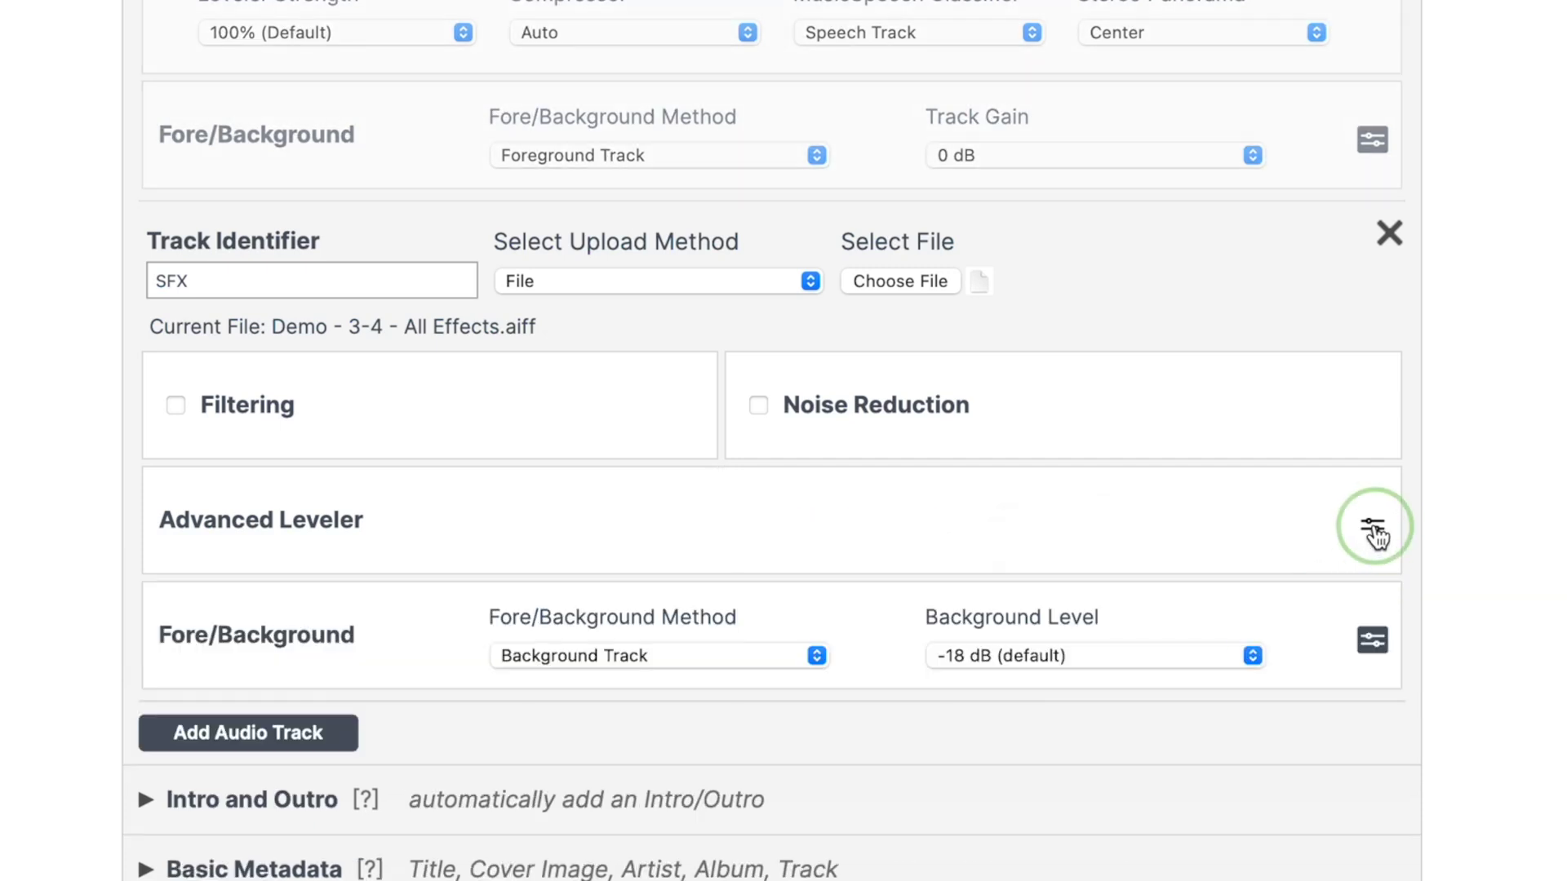
{"action": "left_click", "coordinate": [1252, 655]}
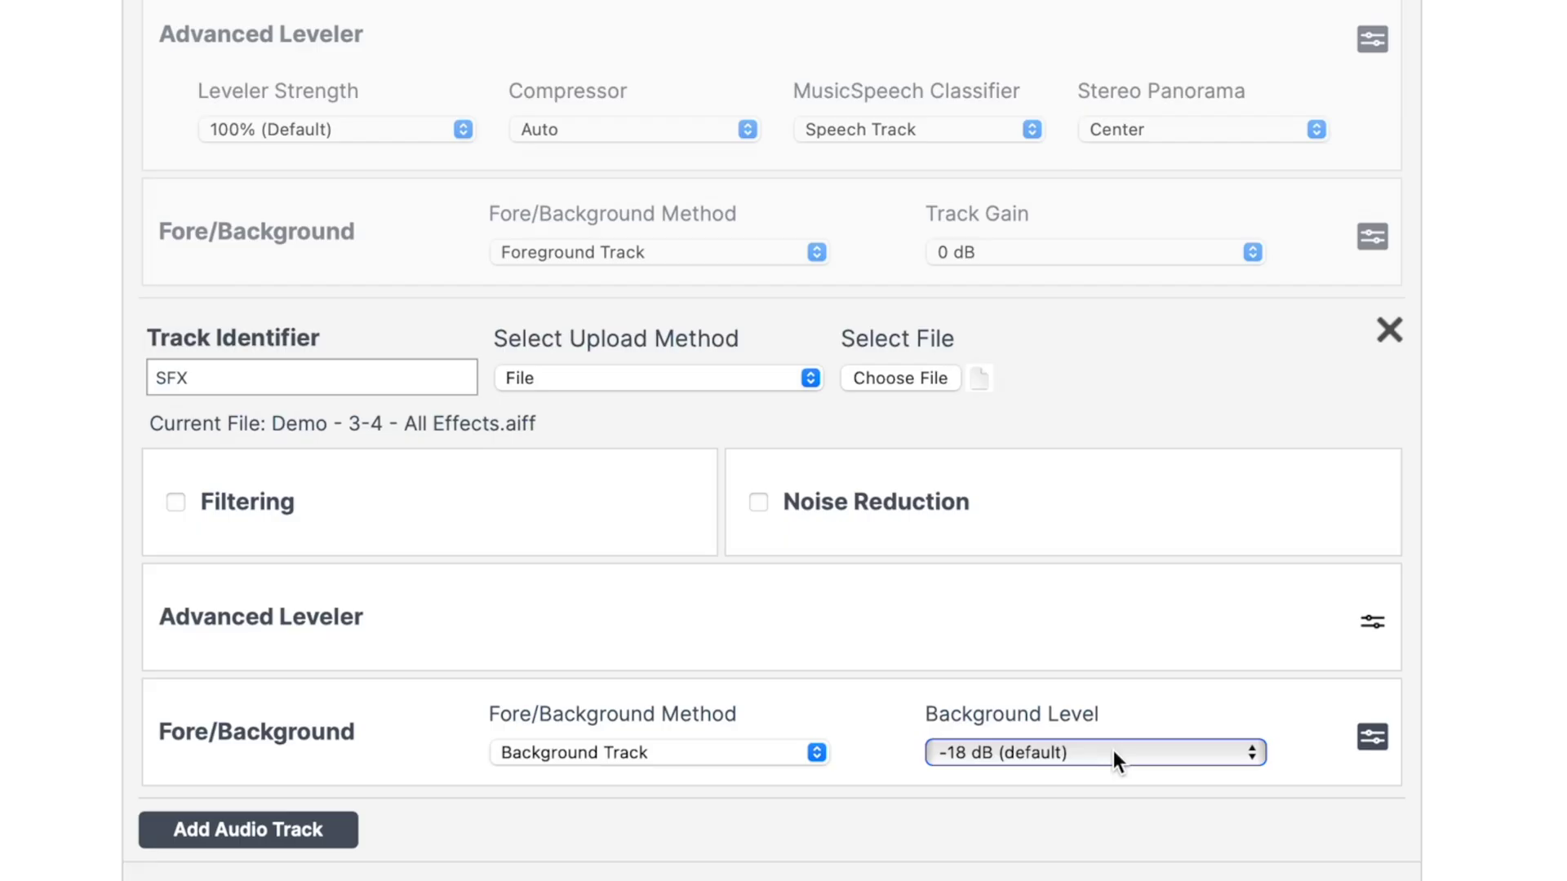
{"action": "scroll", "coordinate": [1113, 751], "scroll_direction": "down", "scroll_amount": 9}
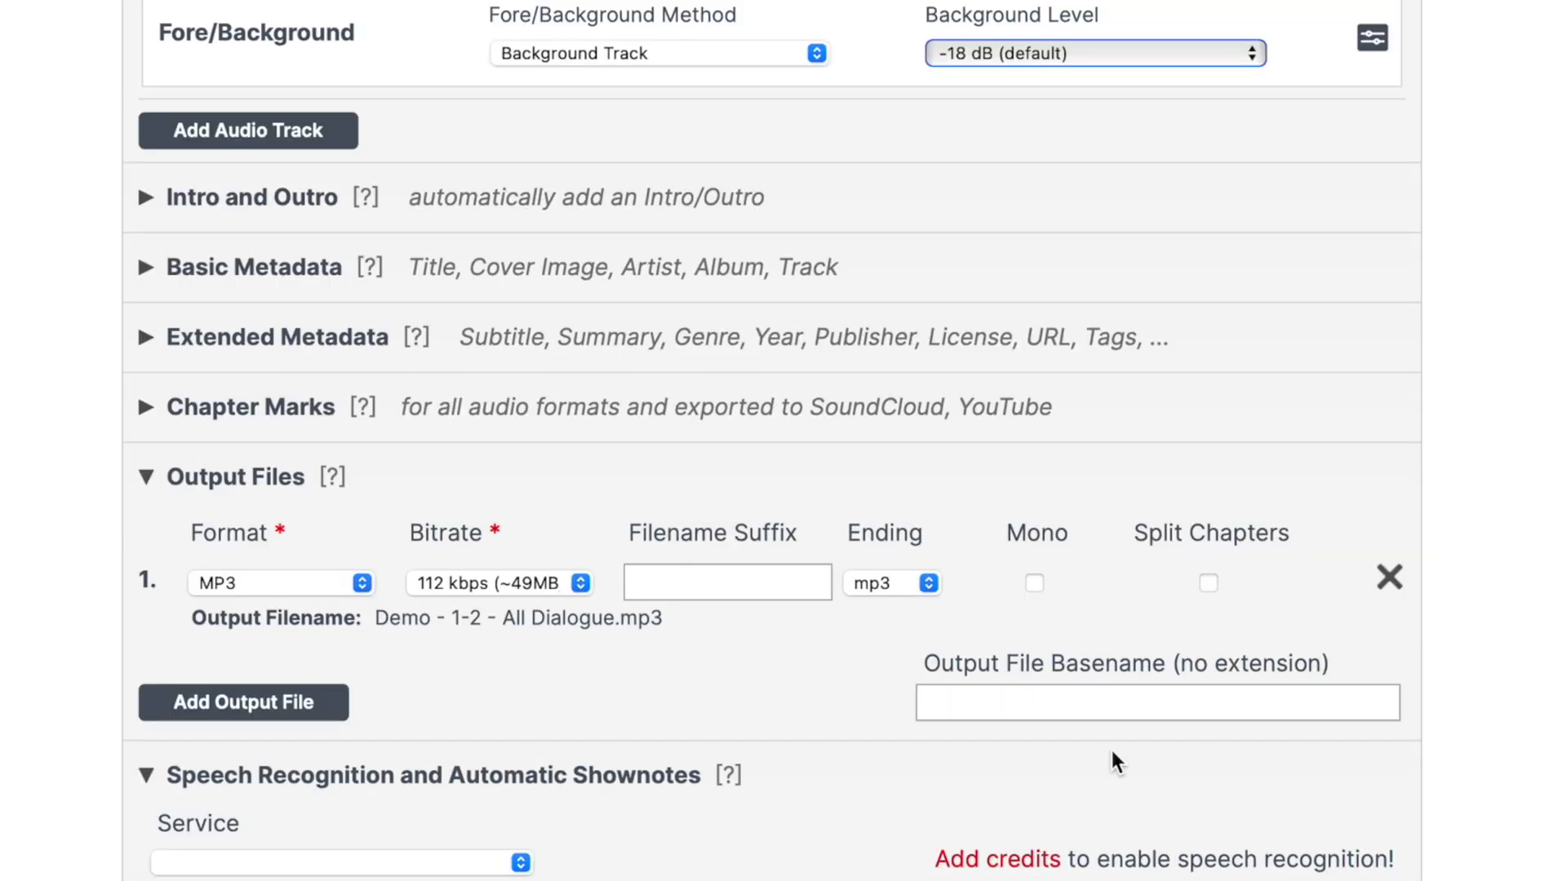
Add a third track named Music and upload Demo - 5-6 - All Music.aiff.
{"action": "left_click", "coordinate": [308, 132]}
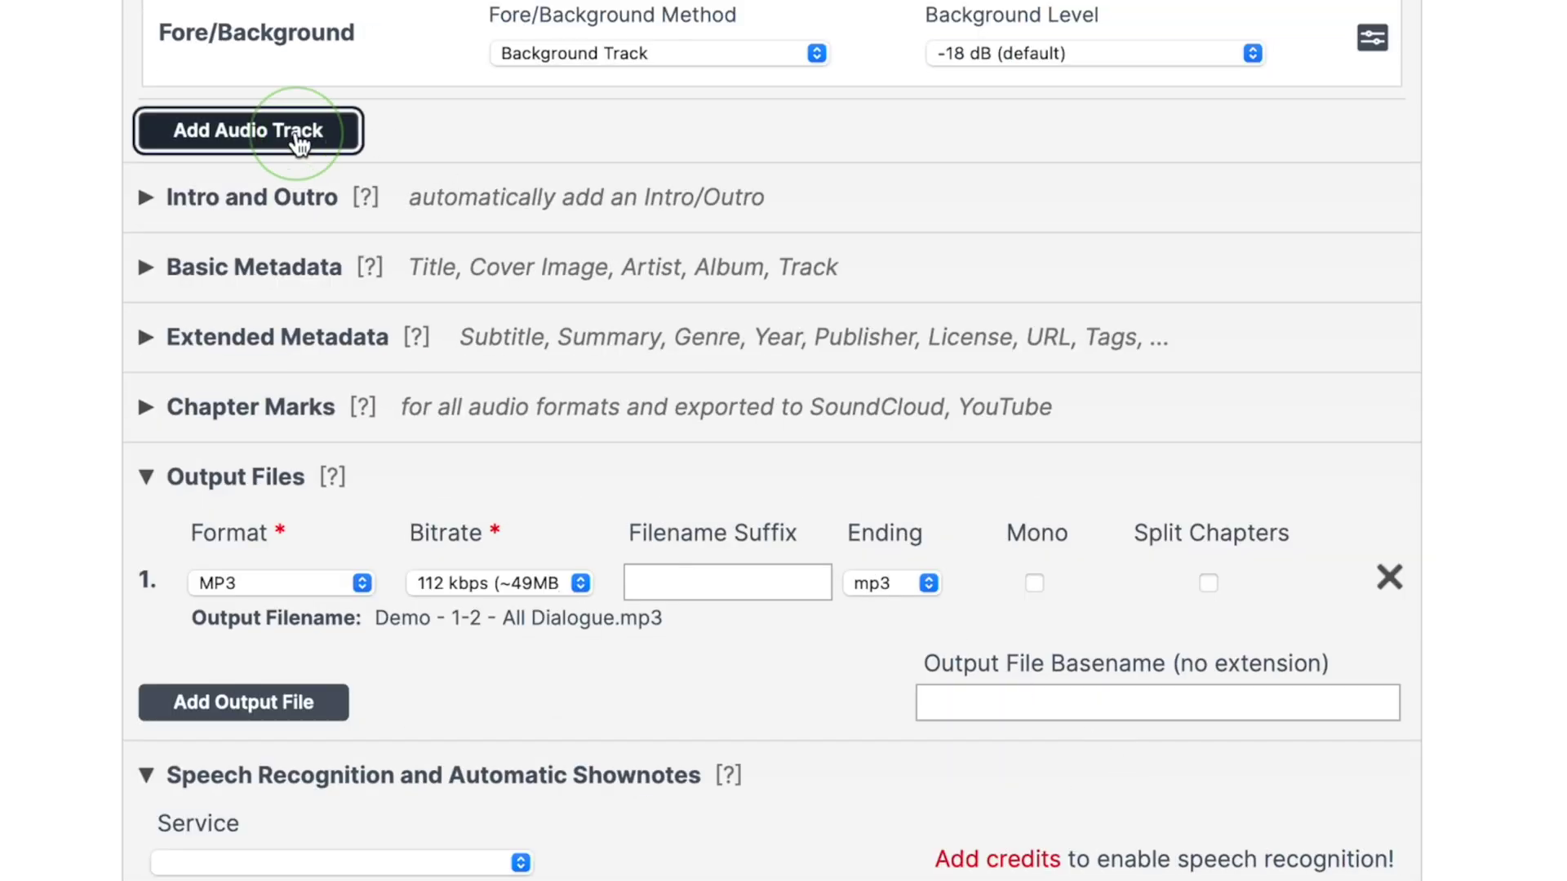
{"action": "left_click", "coordinate": [255, 260]}
{"action": "type", "text": "Music"}
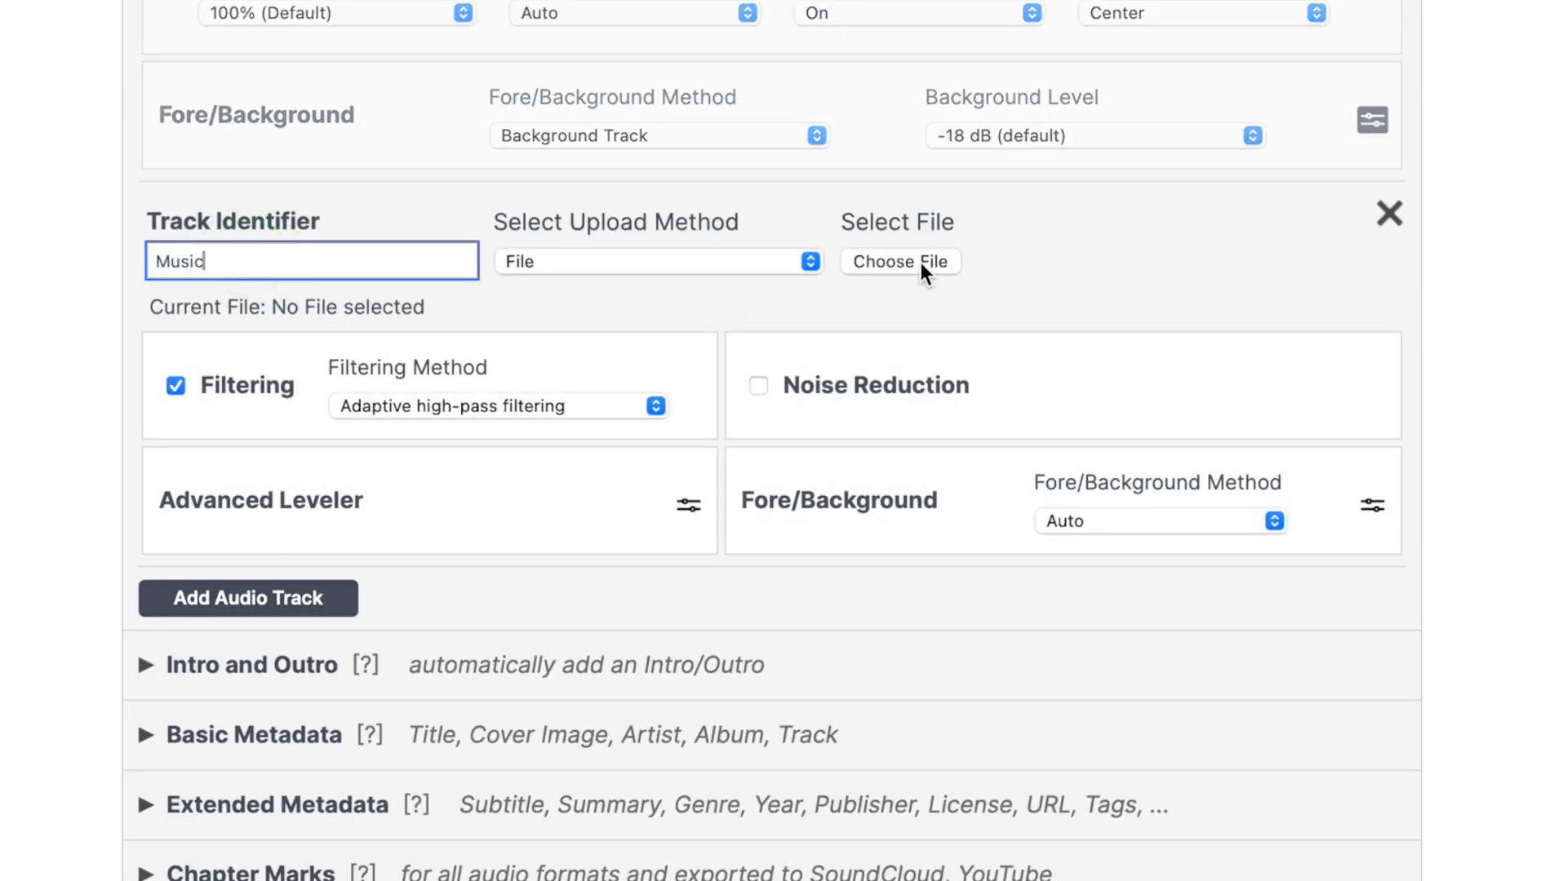
{"action": "left_click", "coordinate": [920, 269]}
{"action": "left_click", "coordinate": [1317, 327]}
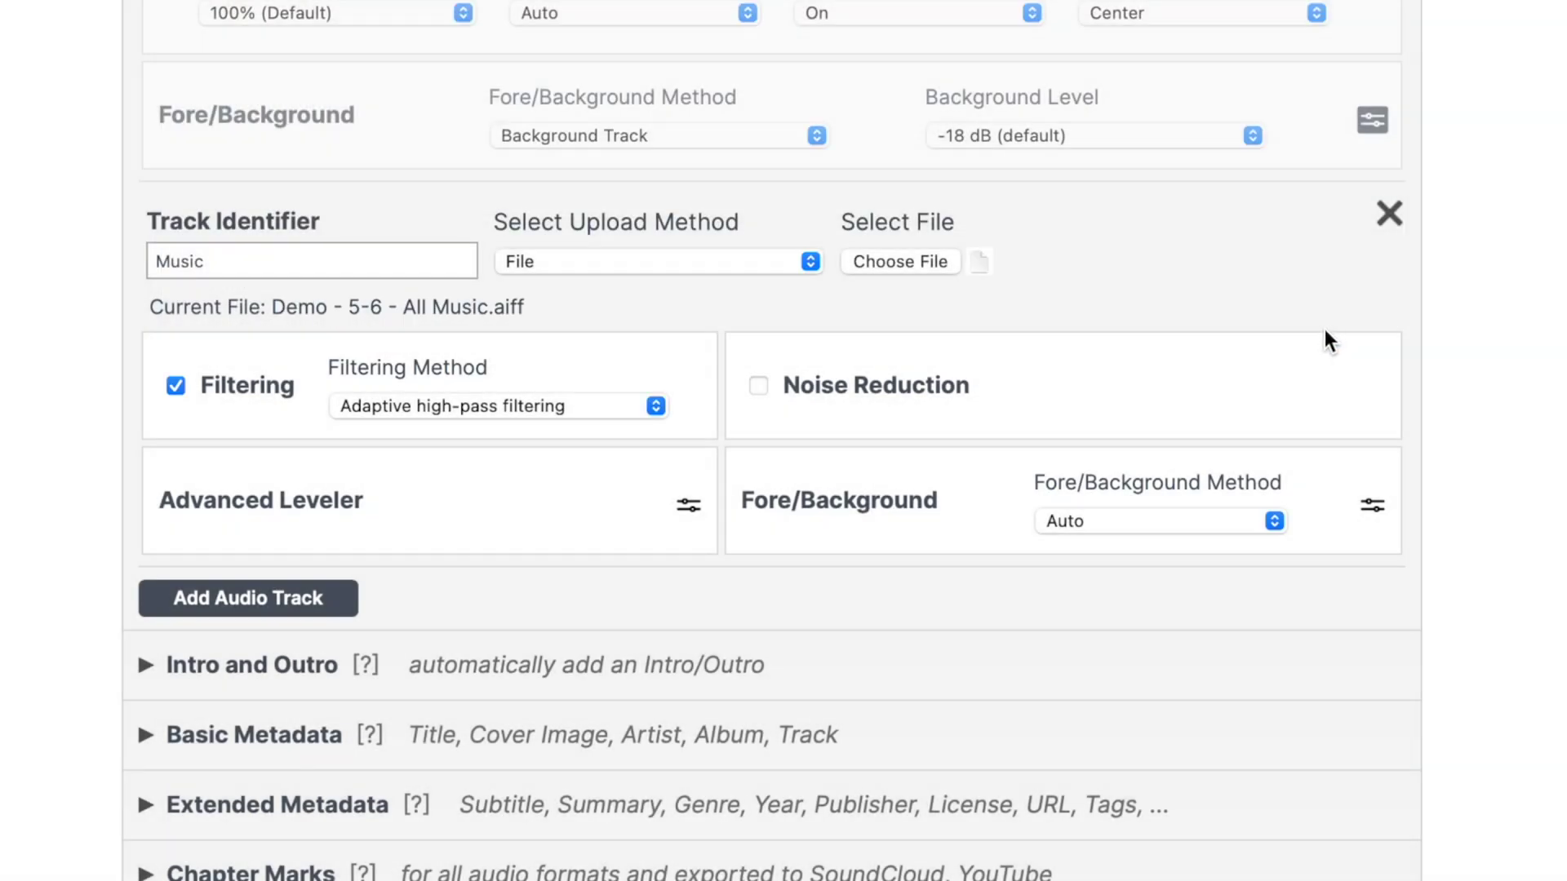
Turn off the Music track's filtering and set it as a Background Track.
{"action": "left_click", "coordinate": [176, 385]}
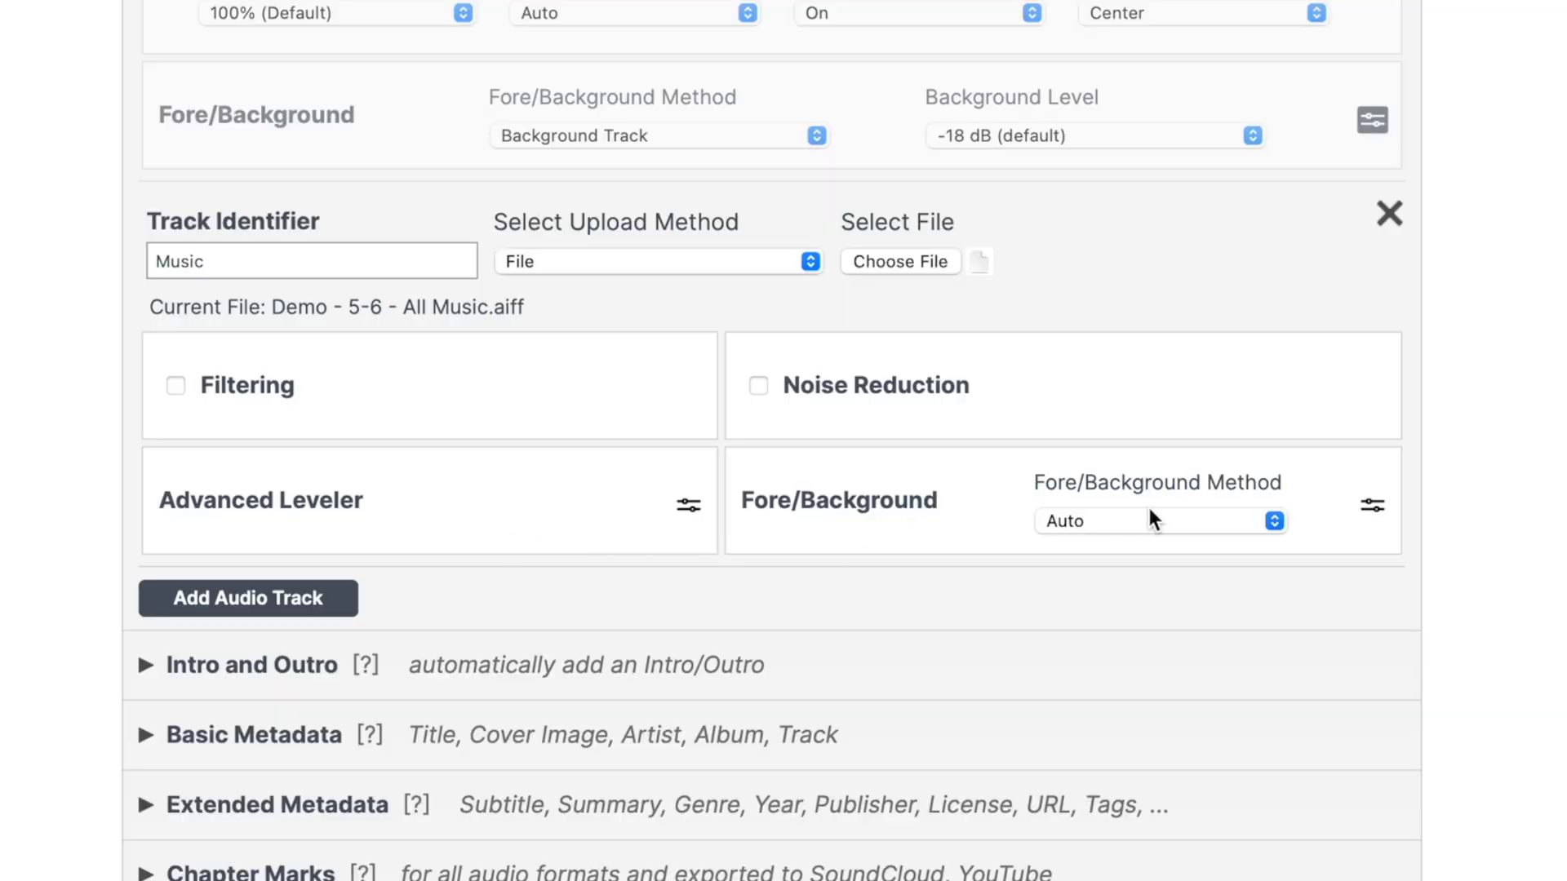
{"action": "left_click", "coordinate": [1276, 524]}
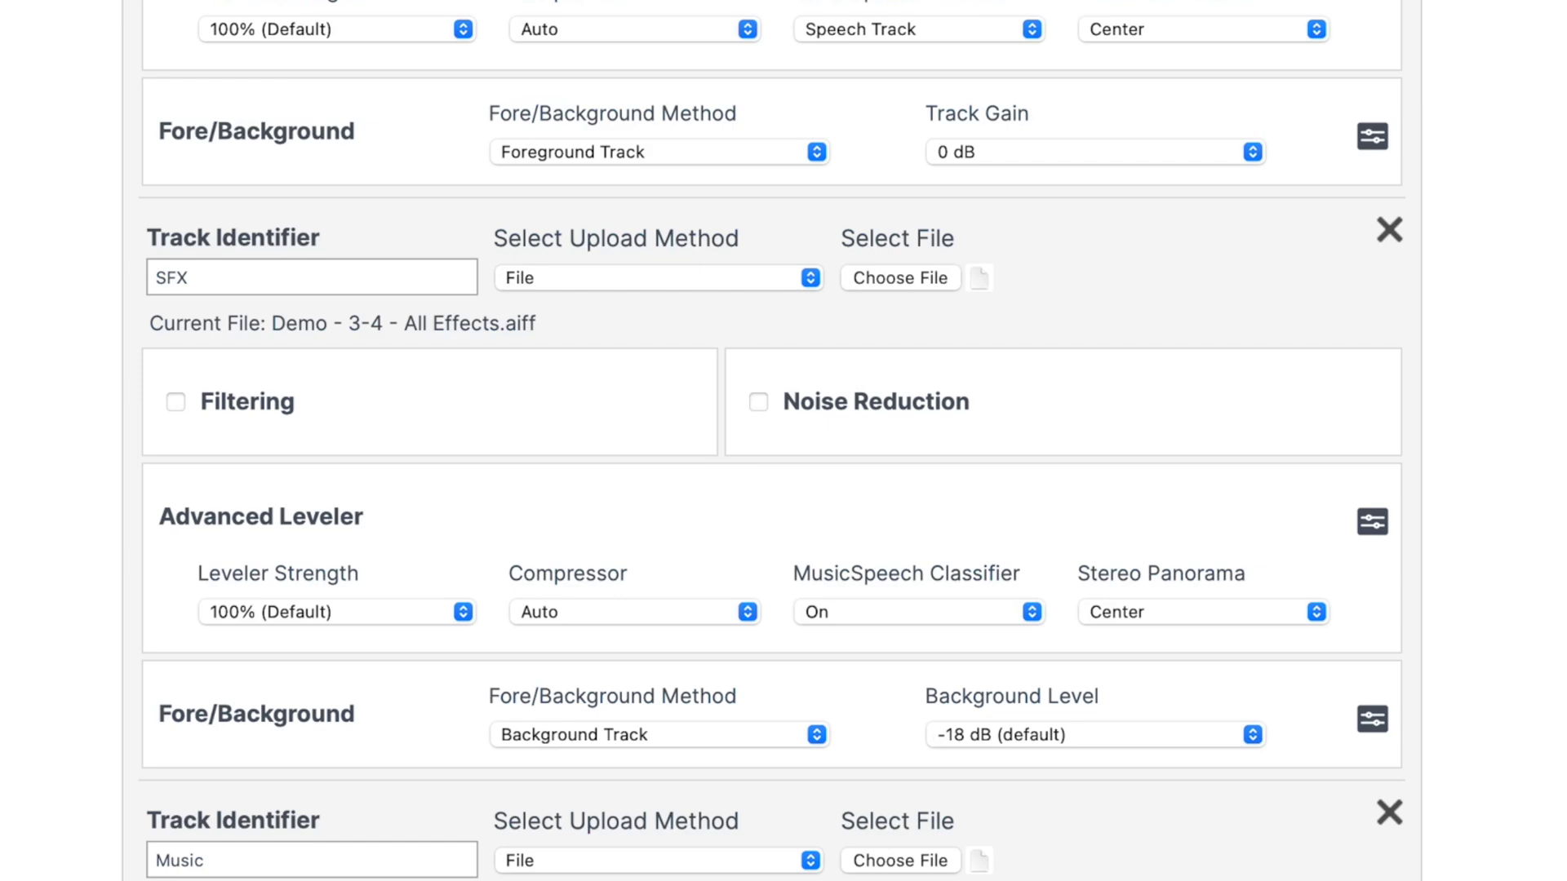
{"action": "scroll", "coordinate": [771, 440], "scroll_direction": "down", "scroll_amount": 13}
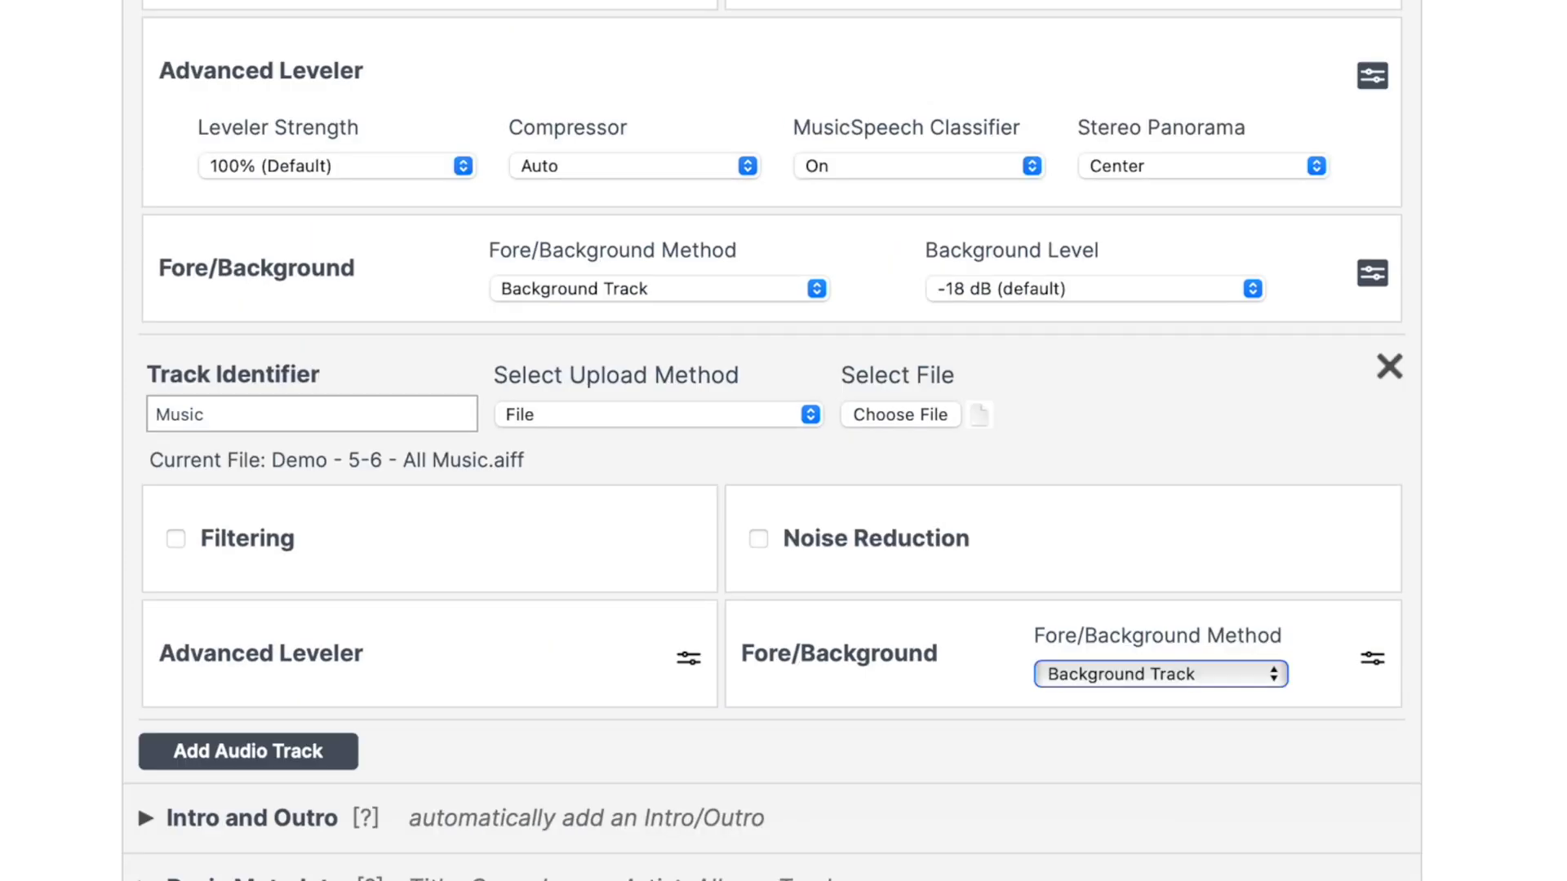
{"action": "scroll", "coordinate": [771, 441], "scroll_direction": "down", "scroll_amount": 2}
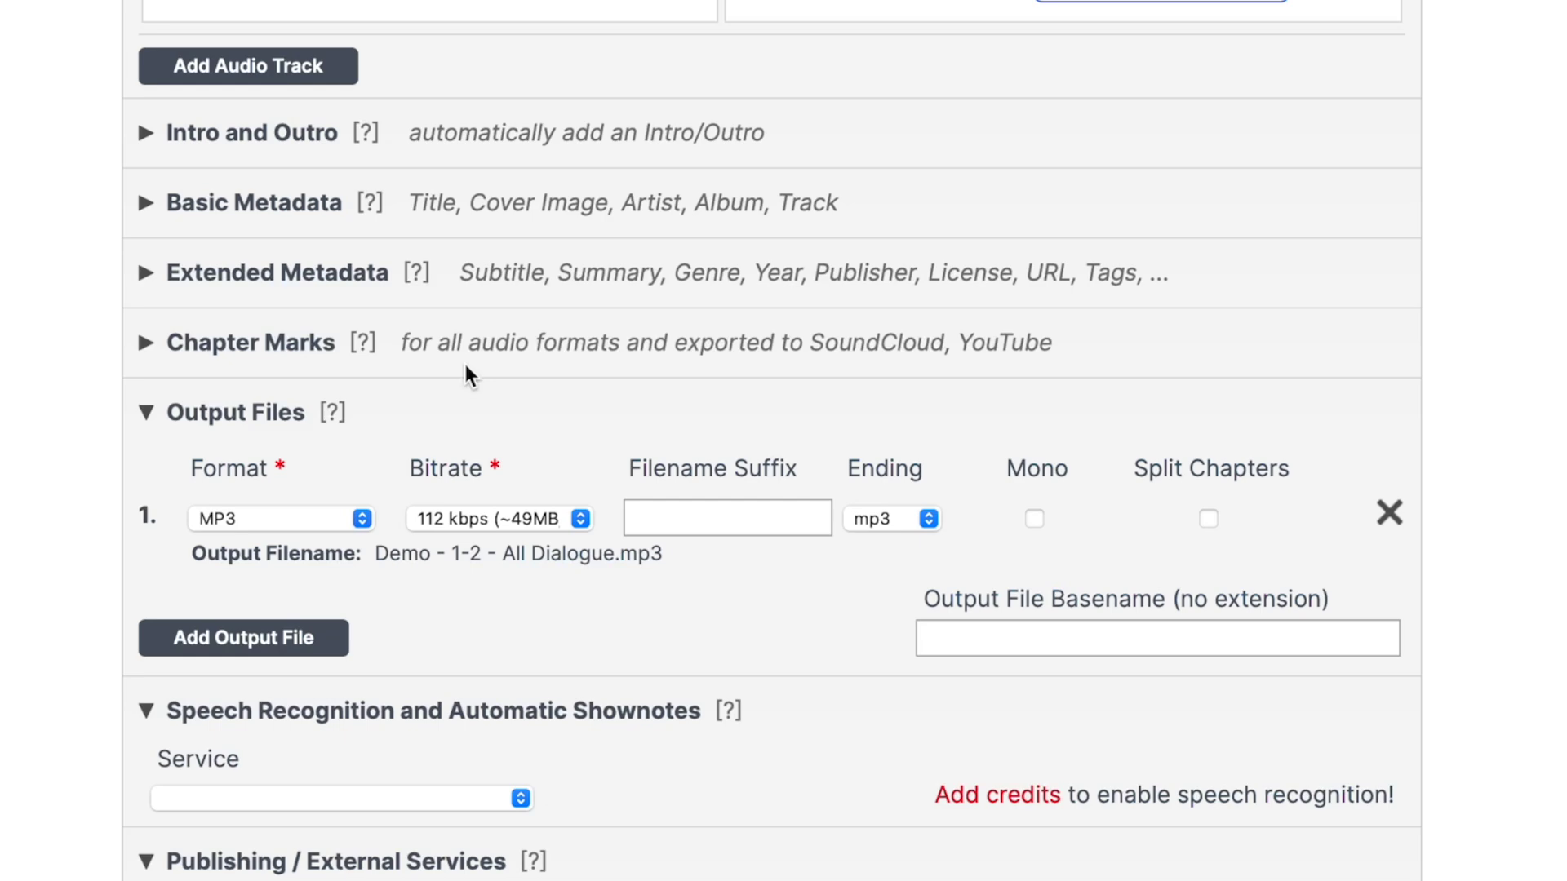
Set the output file format to WAV 24-bit PCM.
{"action": "scroll", "coordinate": [467, 376], "scroll_direction": "down", "scroll_amount": 6}
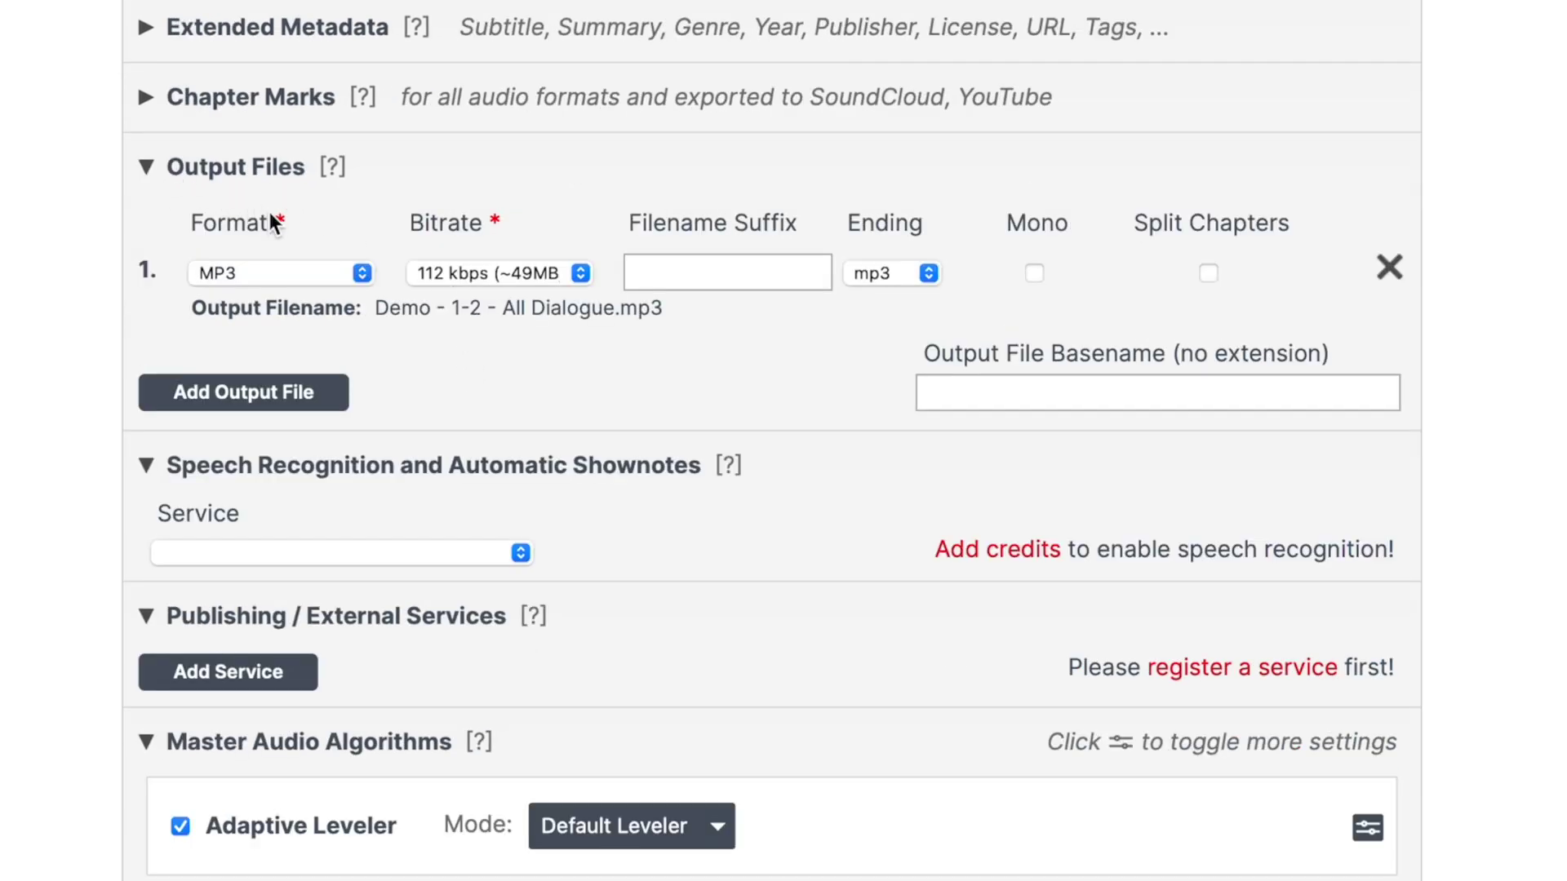
{"action": "left_click", "coordinate": [351, 276]}
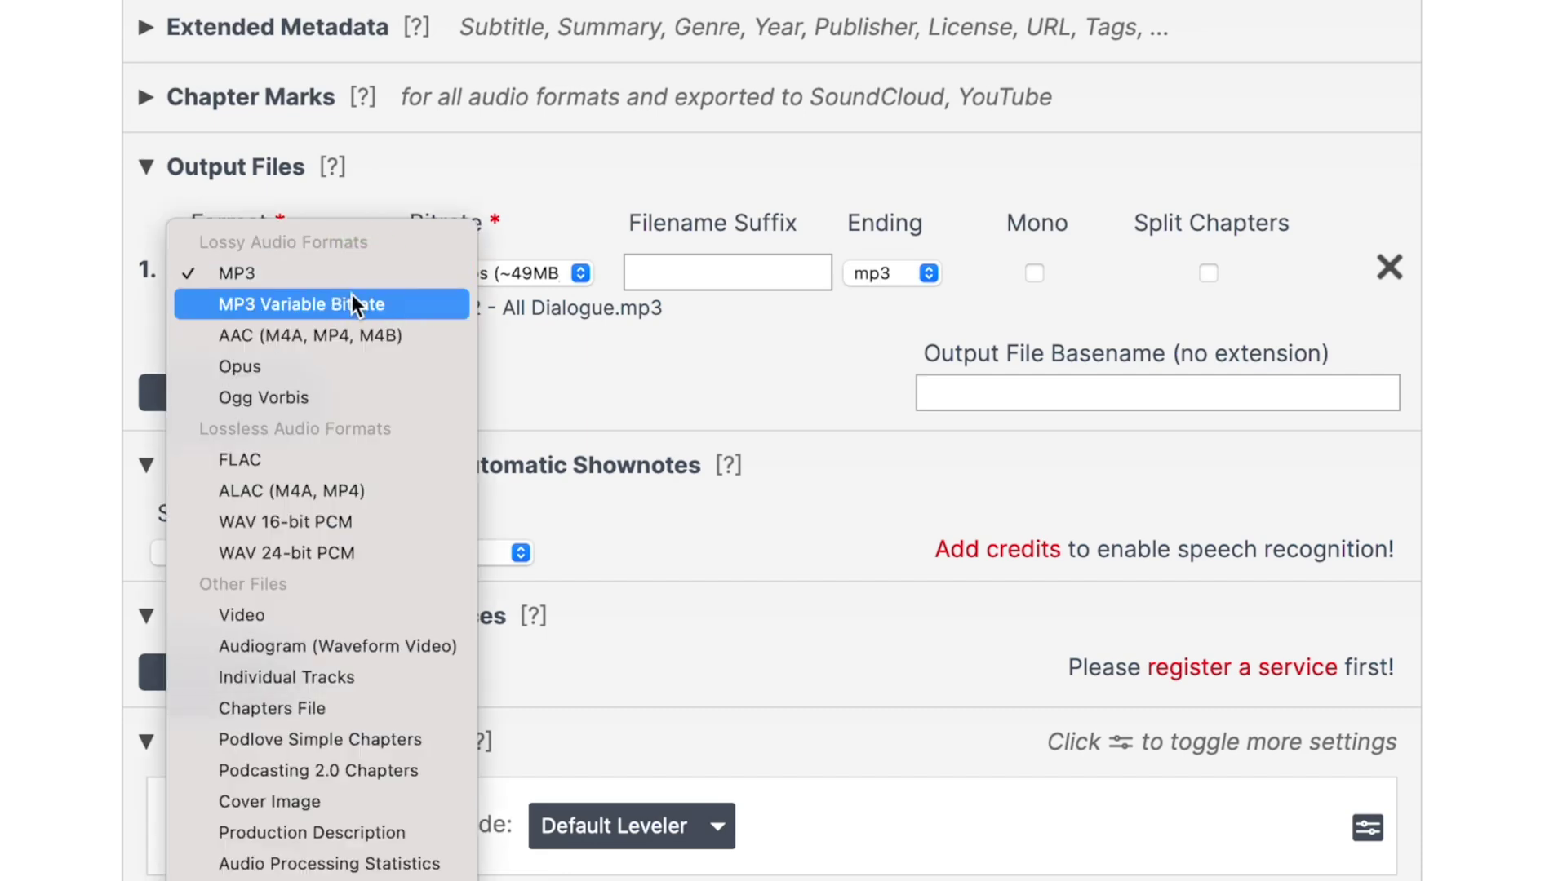
{"action": "left_click", "coordinate": [398, 555]}
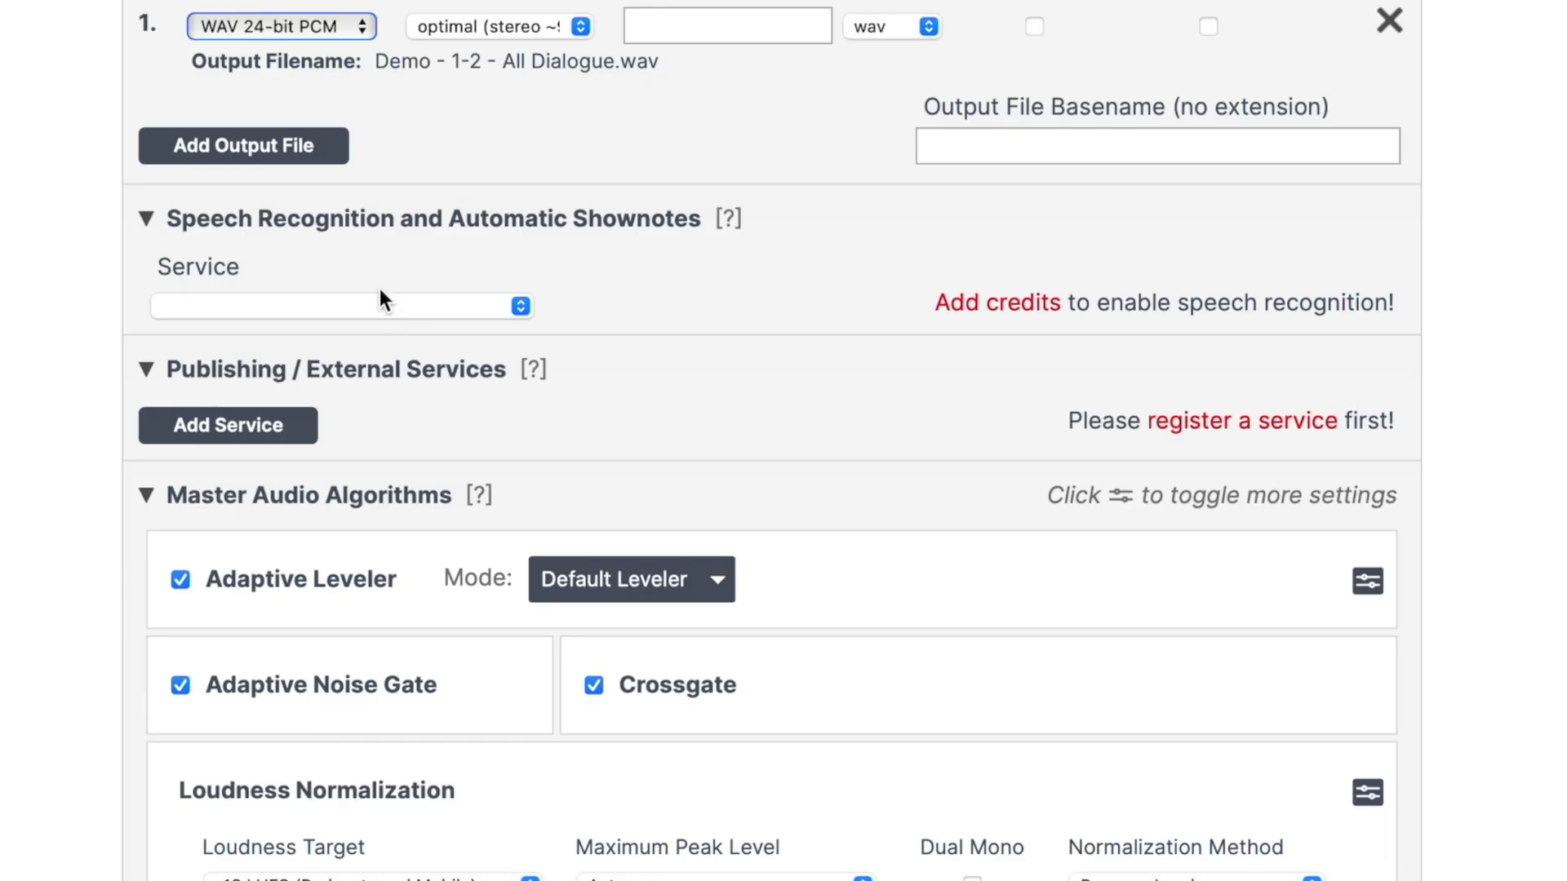
{"action": "scroll", "coordinate": [481, 261], "scroll_direction": "down", "scroll_amount": 5}
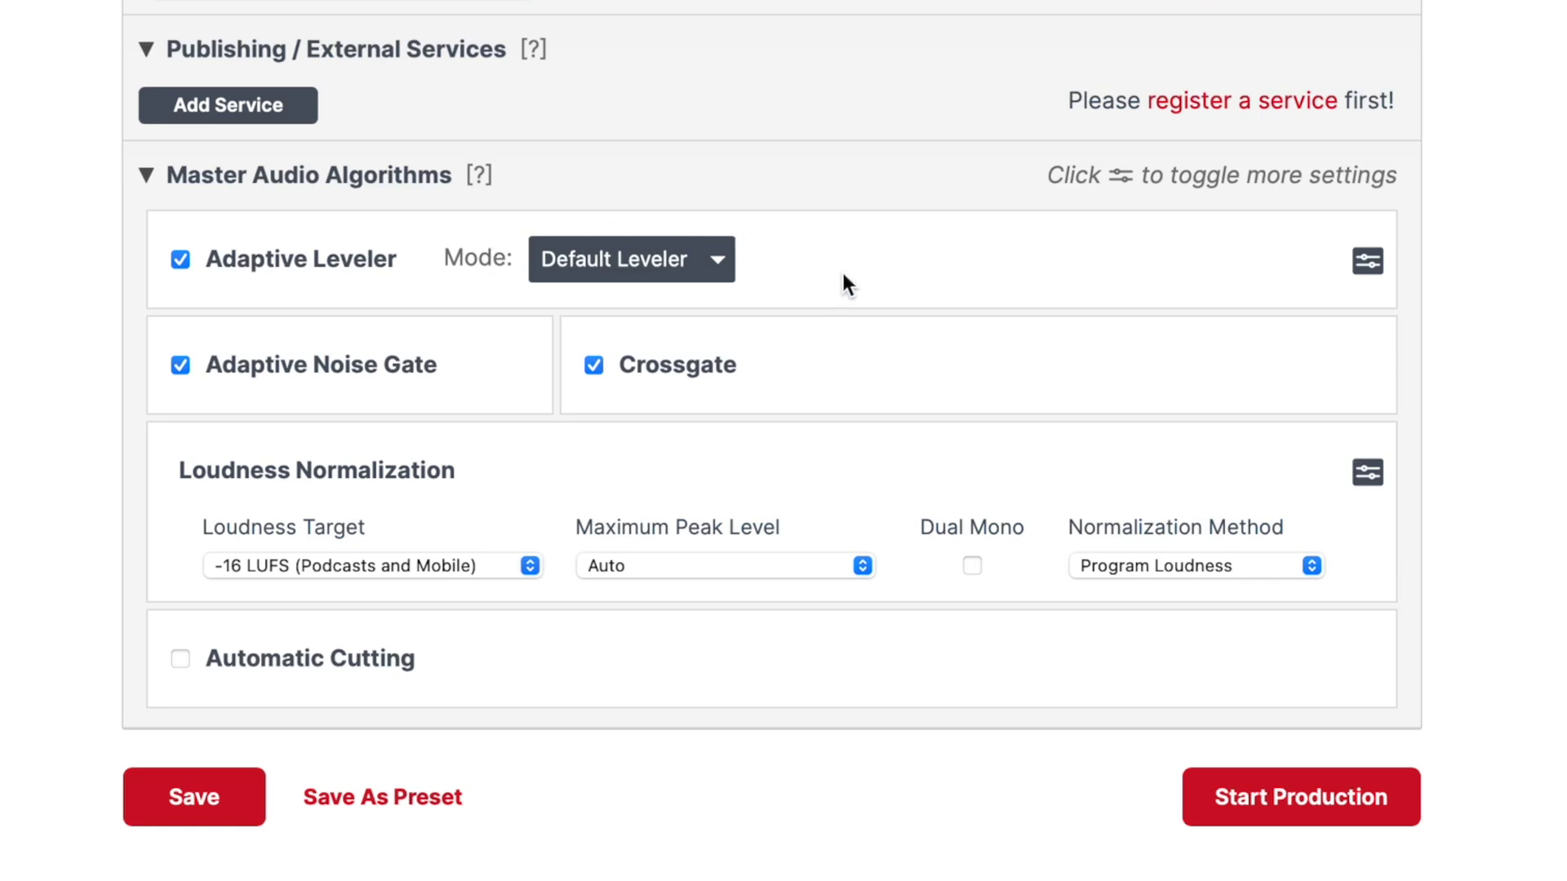
{"action": "left_click", "coordinate": [707, 260]}
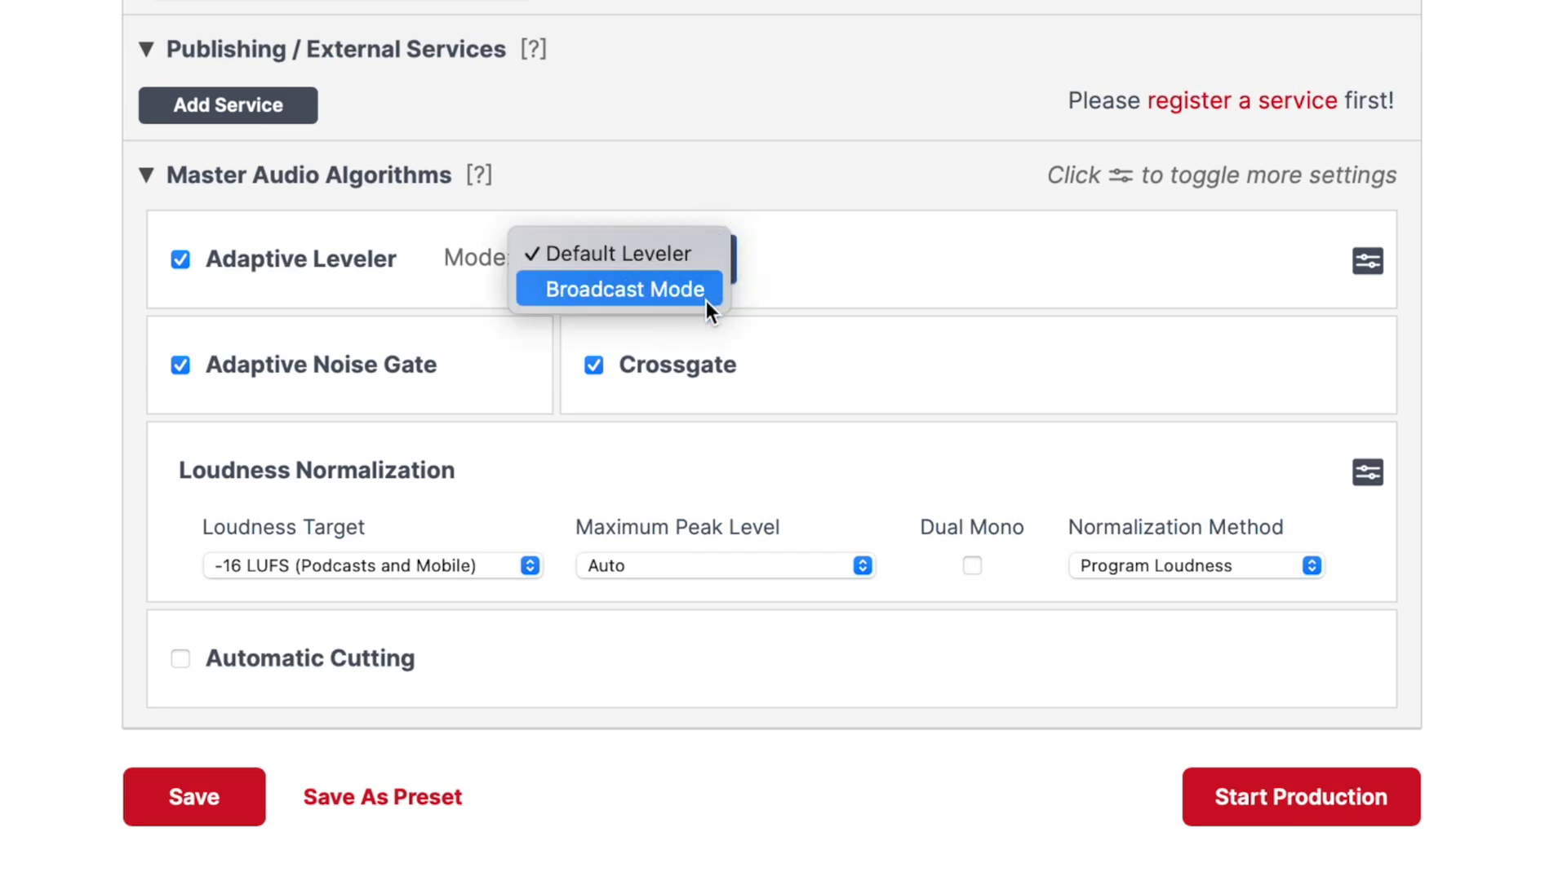
{"action": "left_click", "coordinate": [699, 254]}
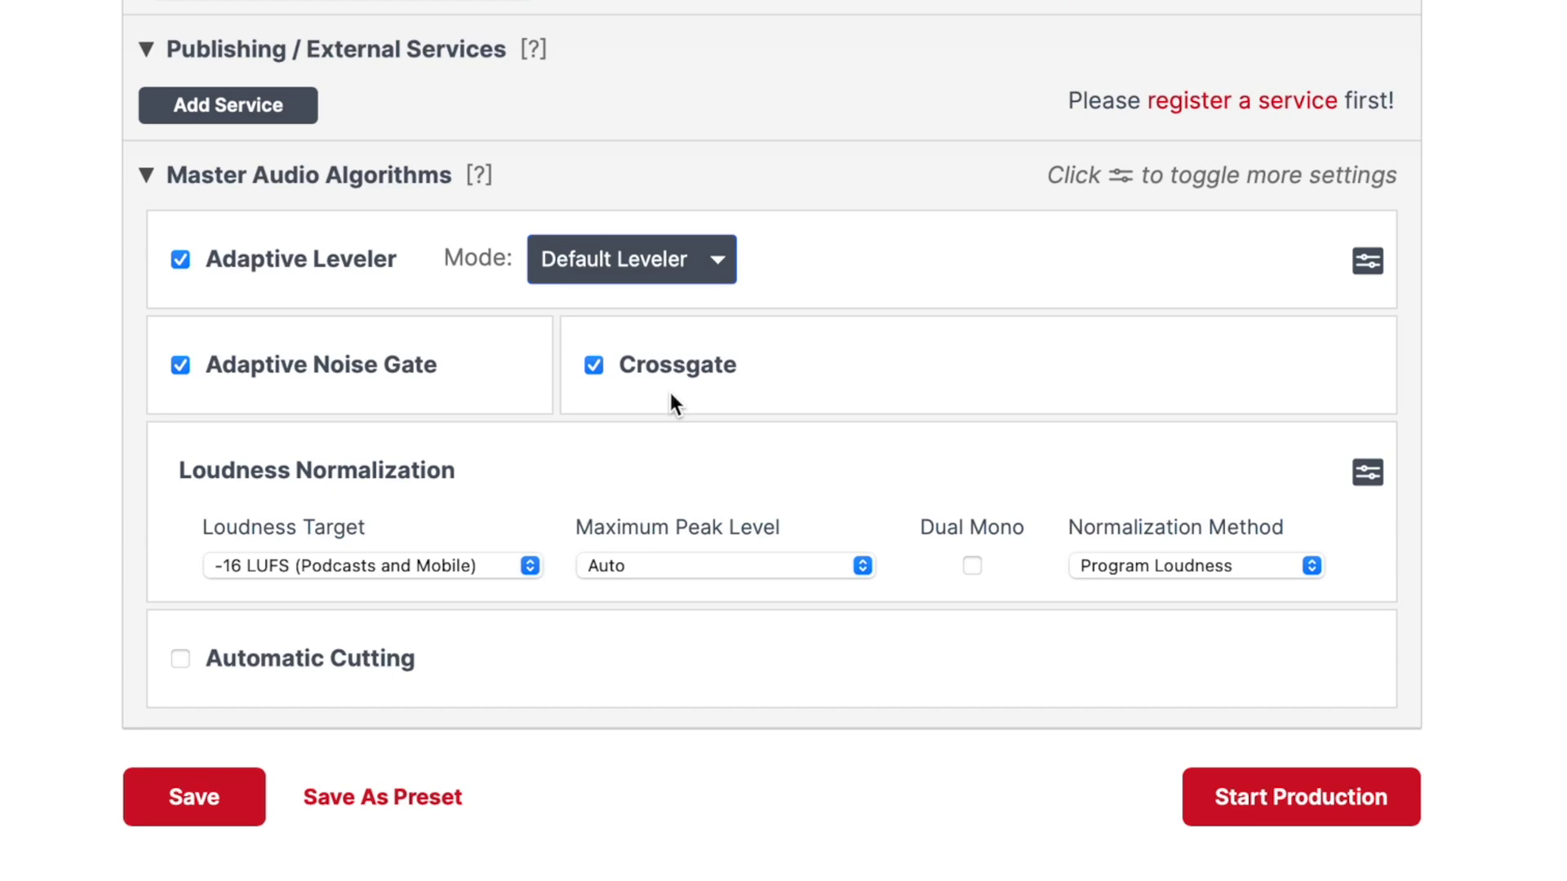
{"action": "left_click", "coordinate": [532, 567]}
{"action": "left_click", "coordinate": [421, 571]}
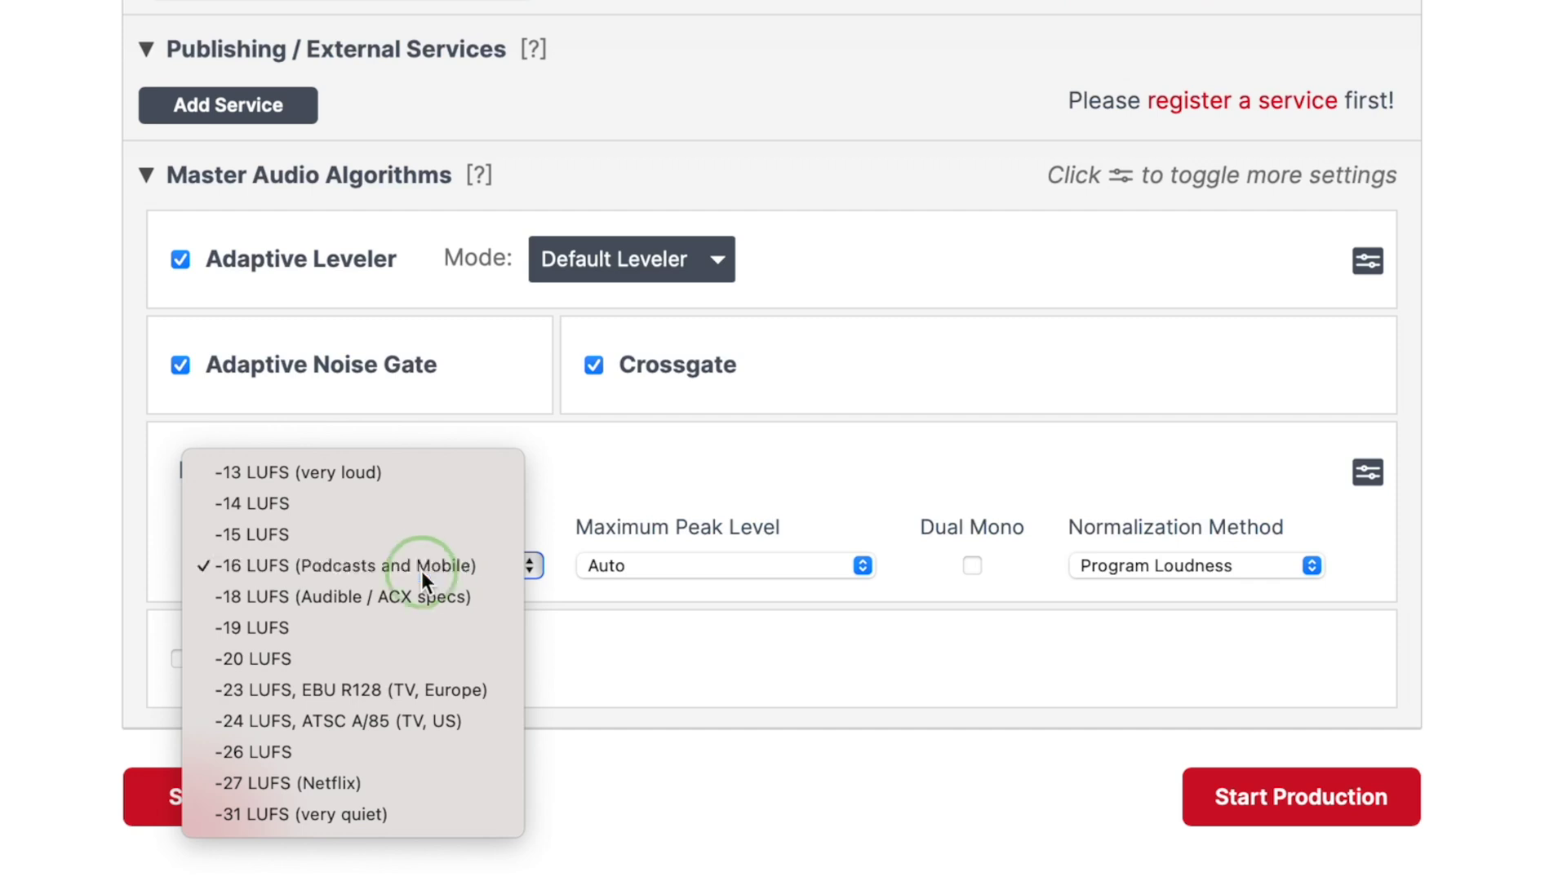
{"action": "left_click", "coordinate": [1313, 565]}
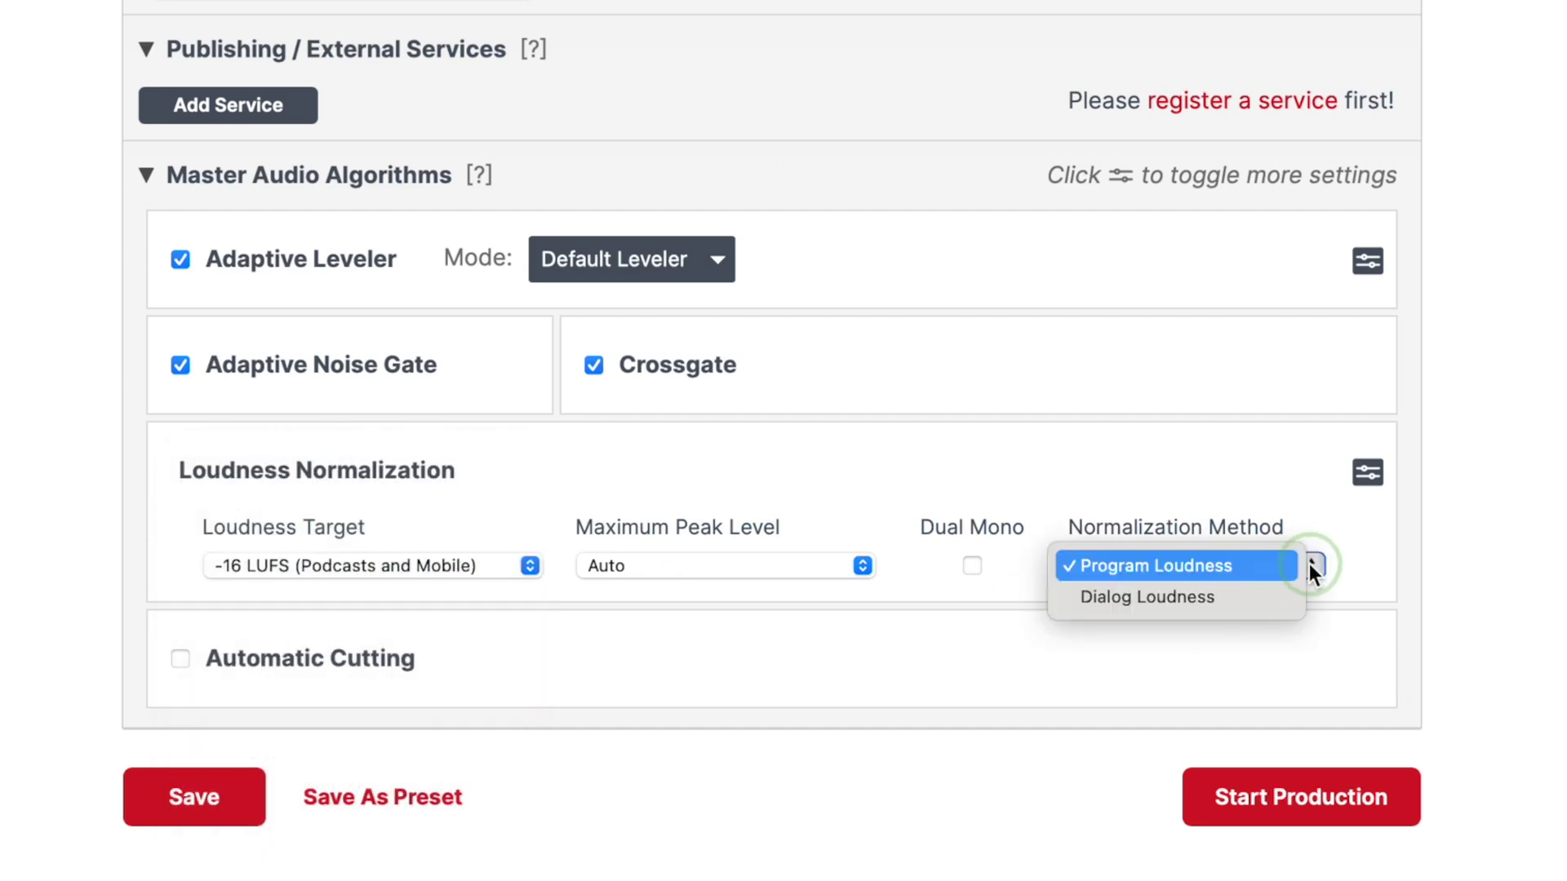
{"action": "left_click", "coordinate": [1236, 563]}
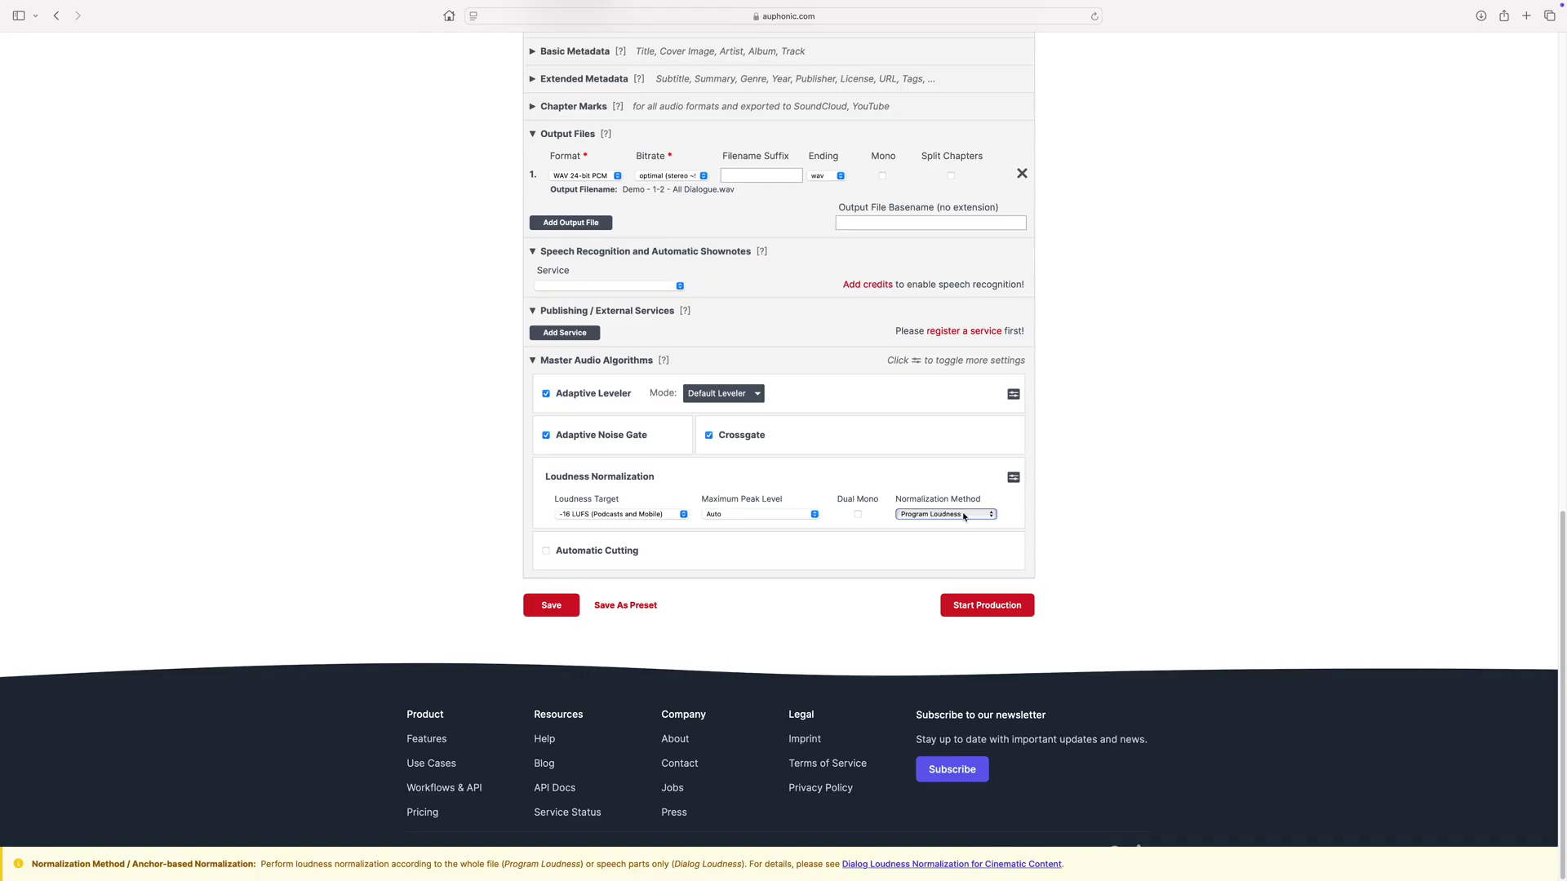
Start and confirm the Auphonic production for 'Demo - 1-2 - All Dialogue.wav'.
{"action": "left_click", "coordinate": [997, 612]}
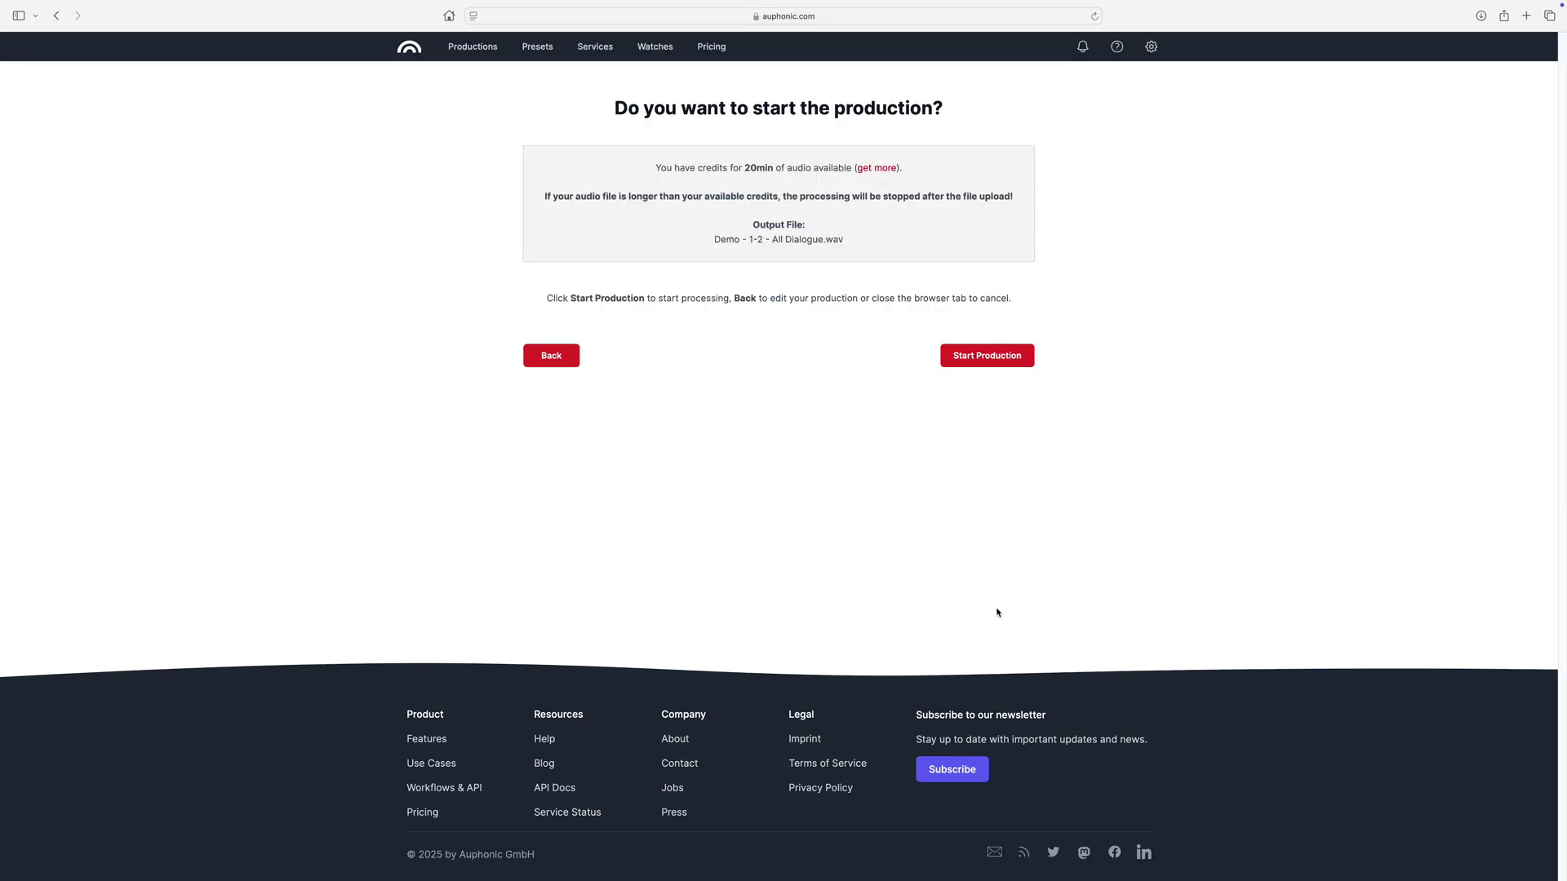
{"action": "left_click", "coordinate": [991, 357]}
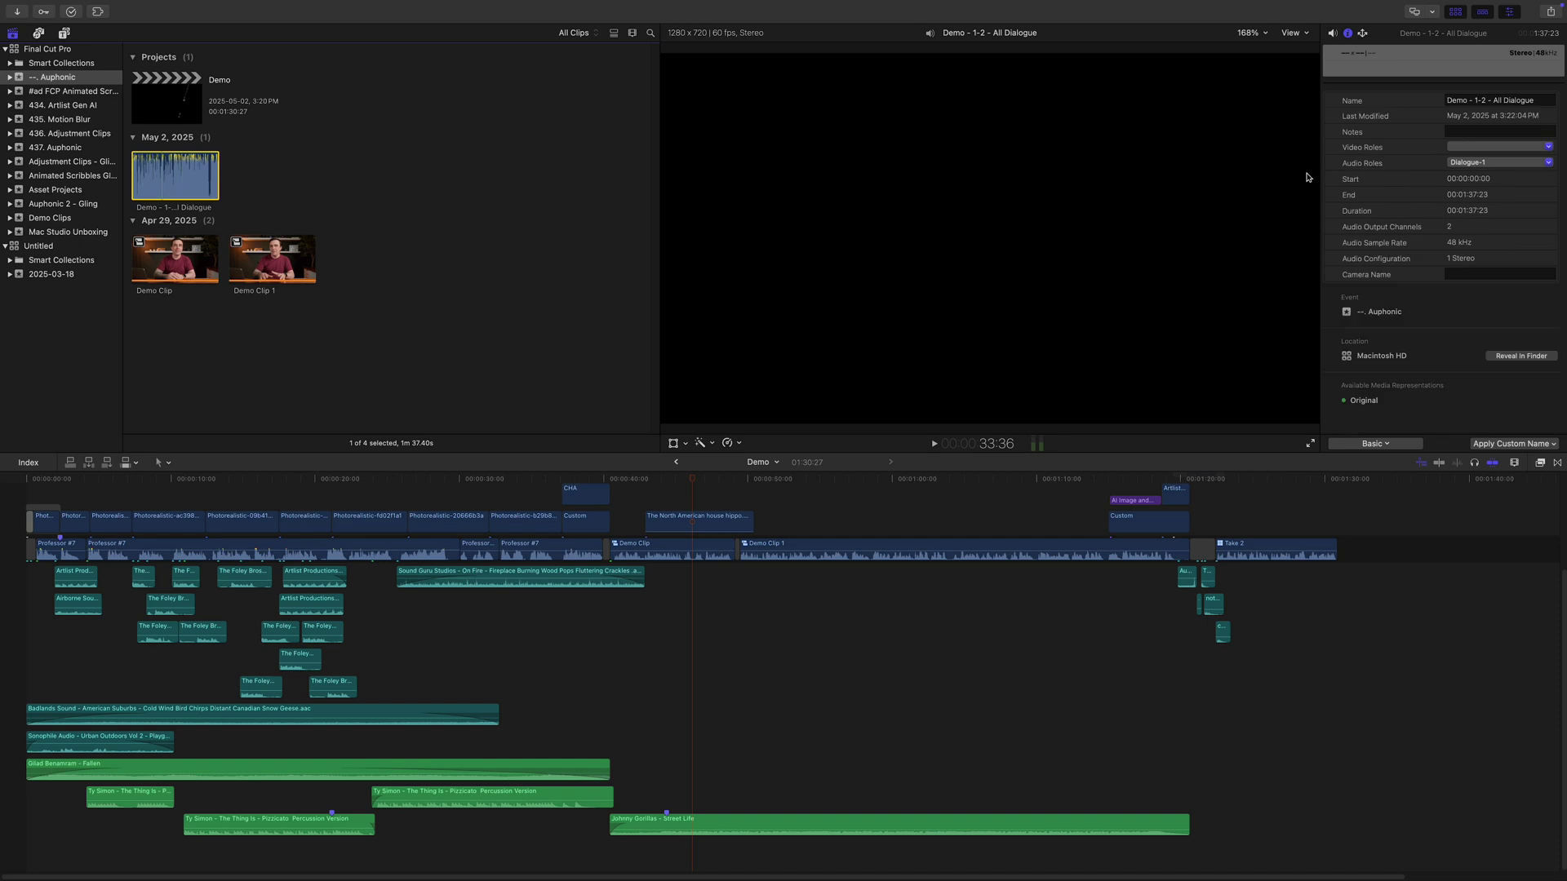
Give the clip the Mastered Audio-1 role and add it below the Demo timeline's clips.
{"action": "left_click", "coordinate": [1549, 163]}
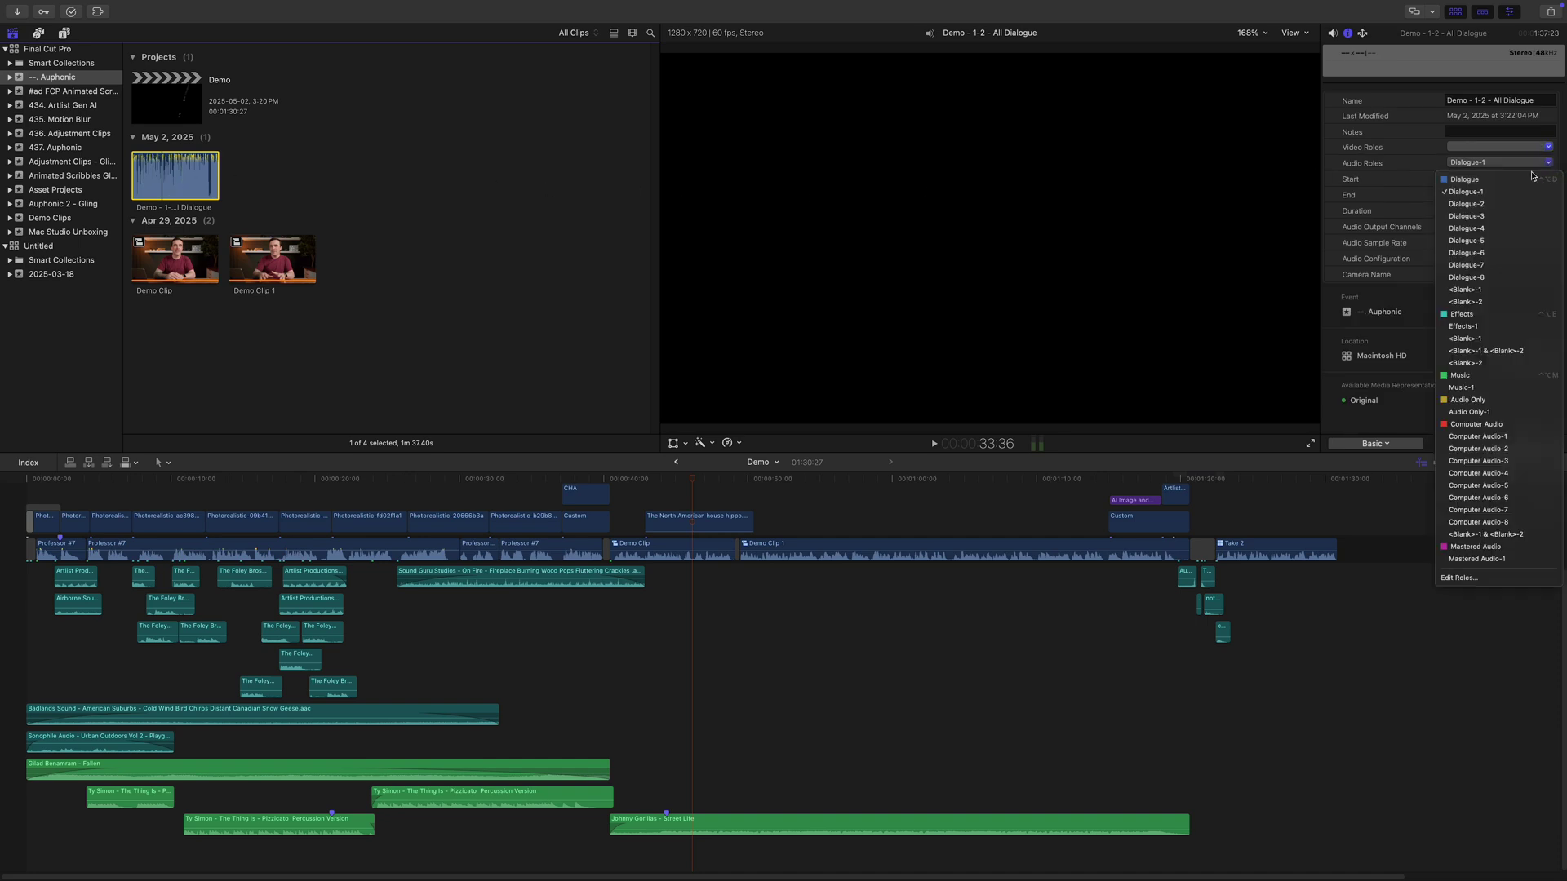
{"action": "left_click", "coordinate": [1502, 546]}
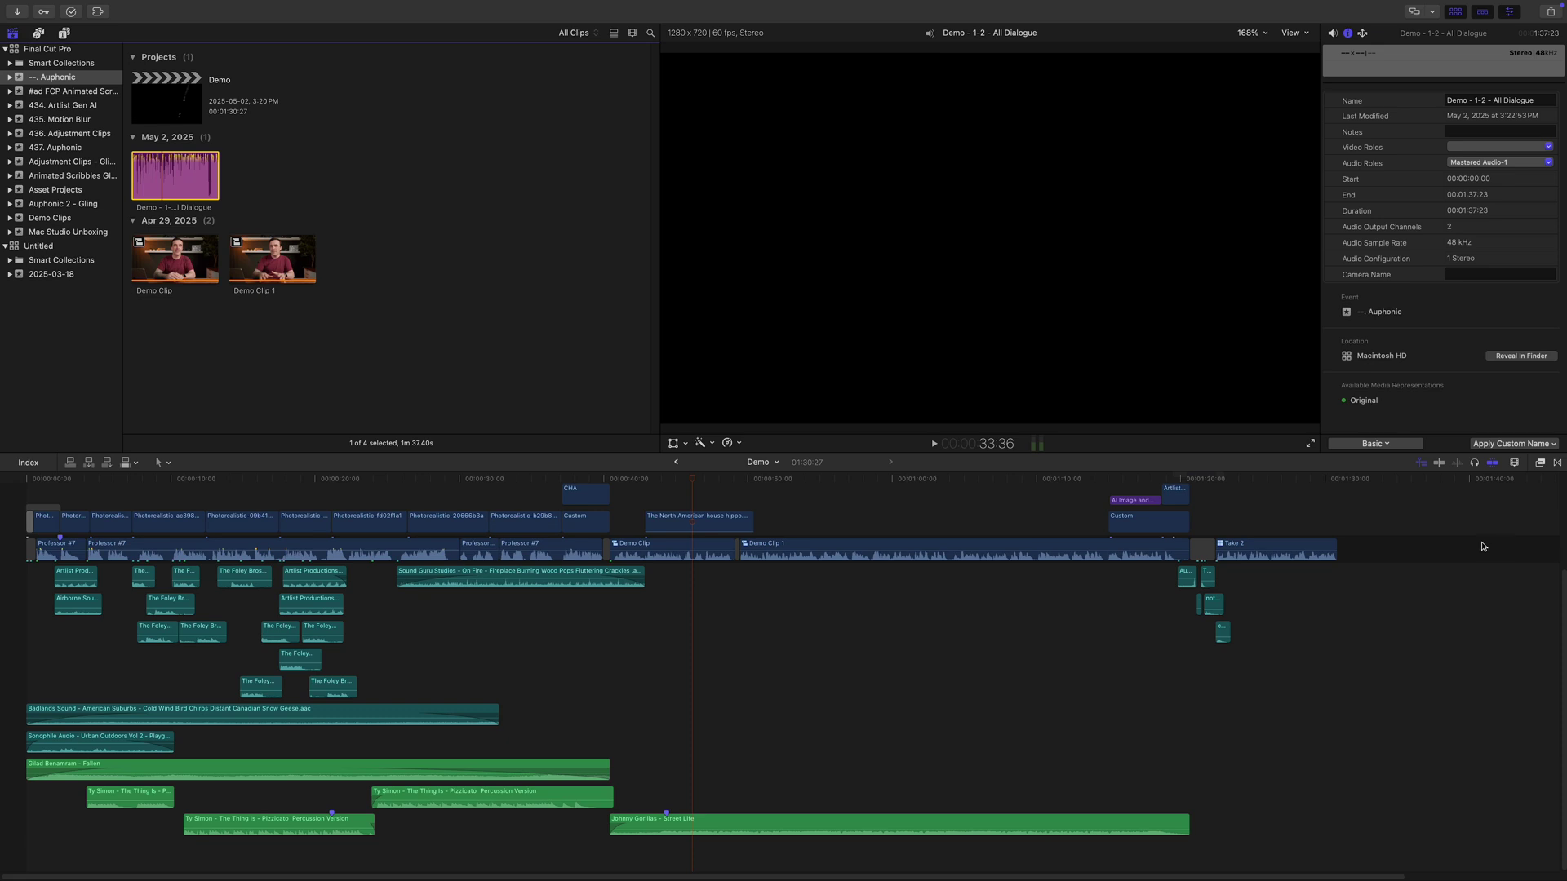
{"action": "left_click_drag", "start_coordinate": [128, 412], "coordinate": [22, 847]}
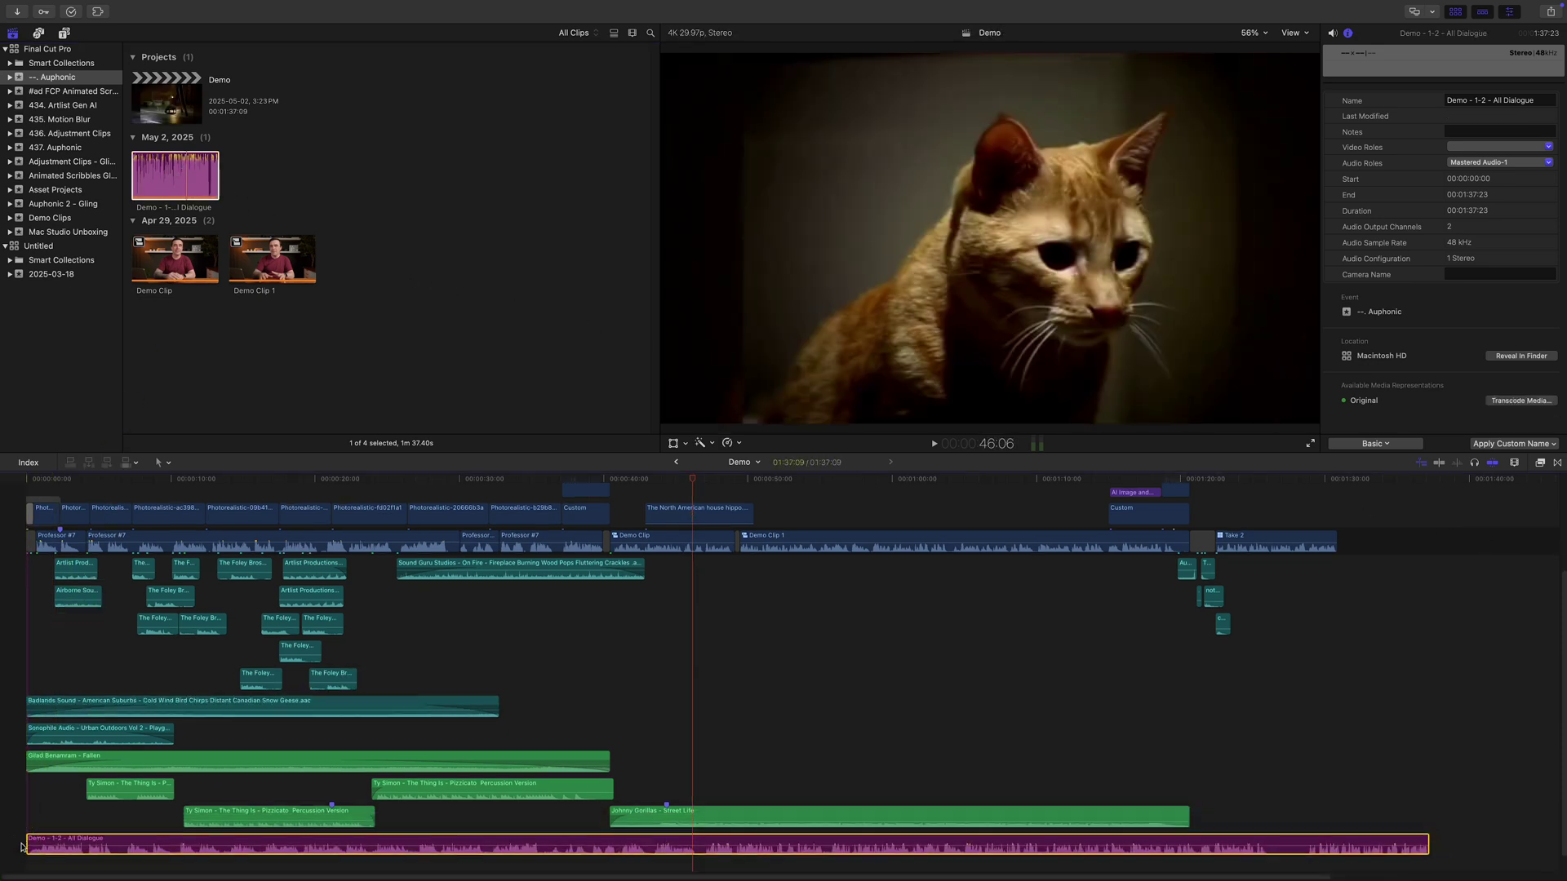
Trim the start of the mastered dialogue clip and slide it to the timeline's beginning.
{"action": "scroll", "coordinate": [25, 842], "scroll_direction": "down", "scroll_amount": 1}
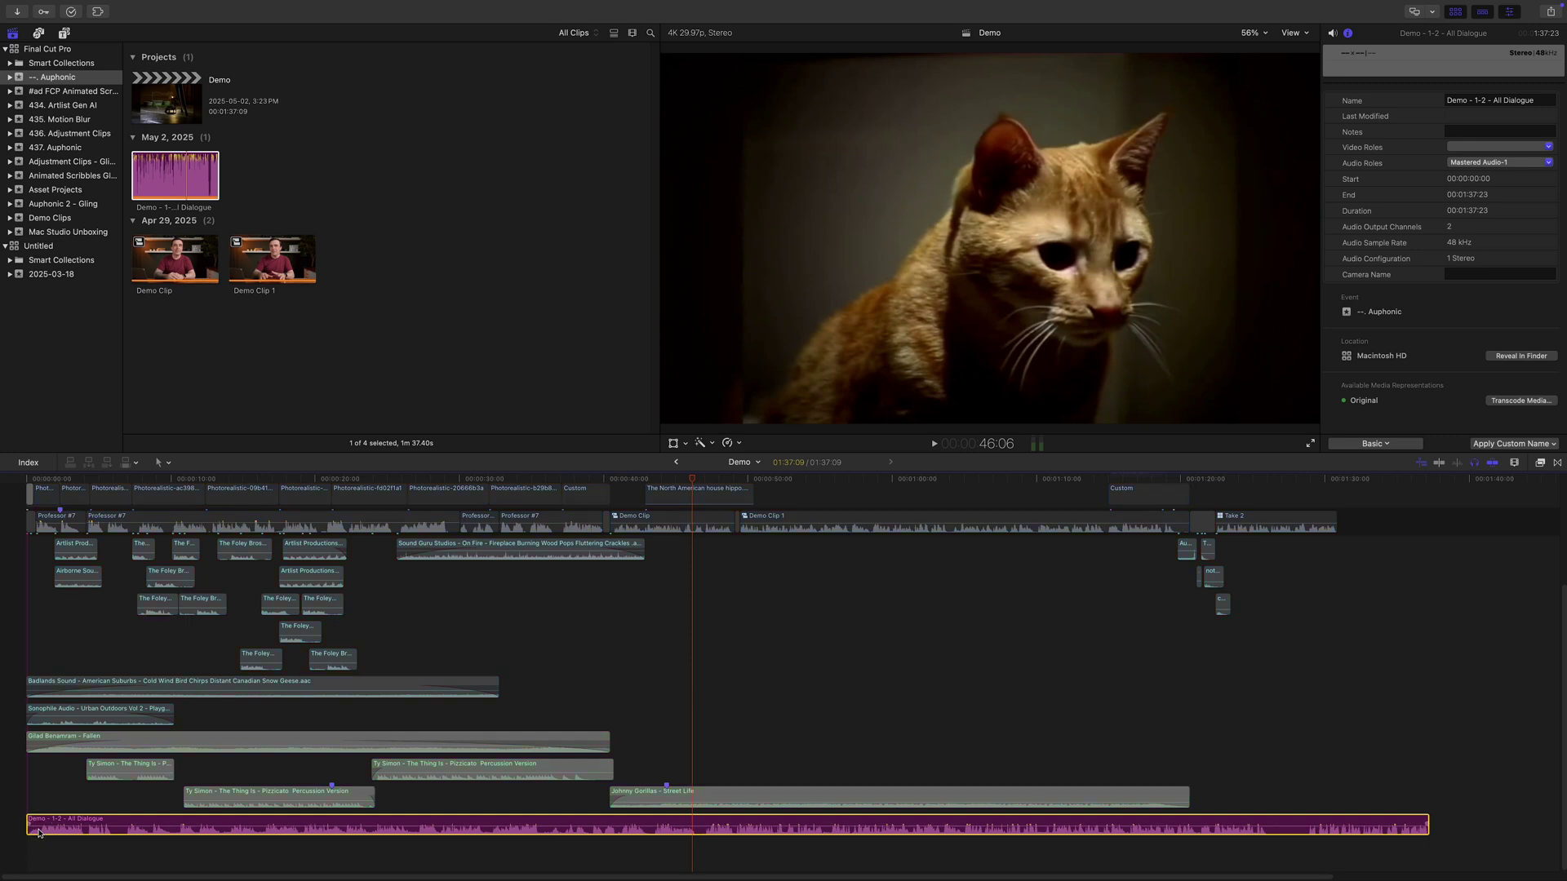
{"action": "left_click", "coordinate": [29, 808]}
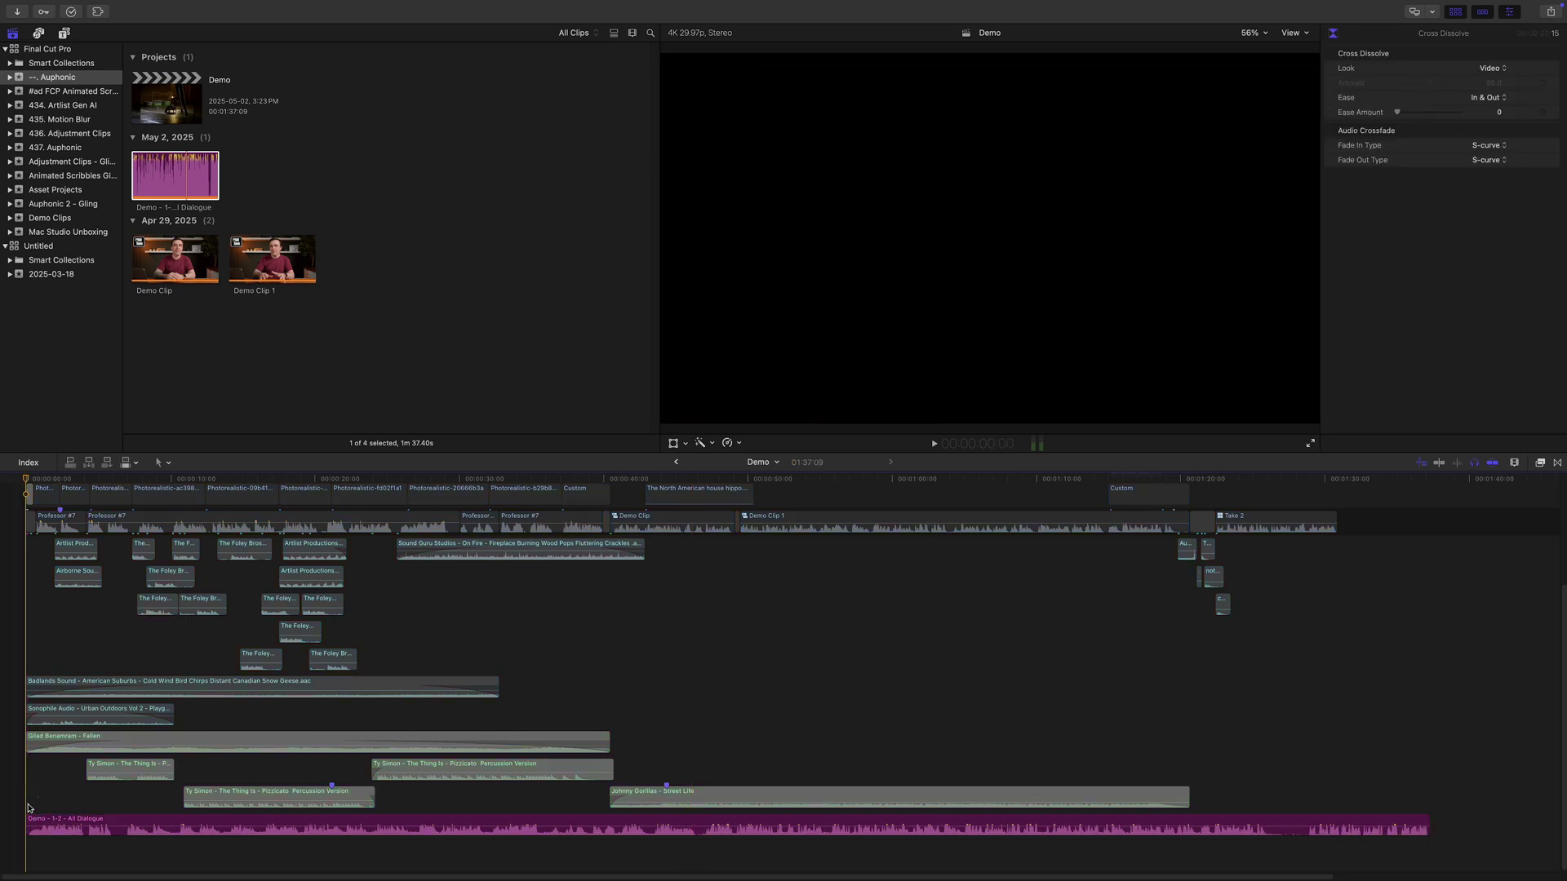
{"action": "key", "text": "space"}
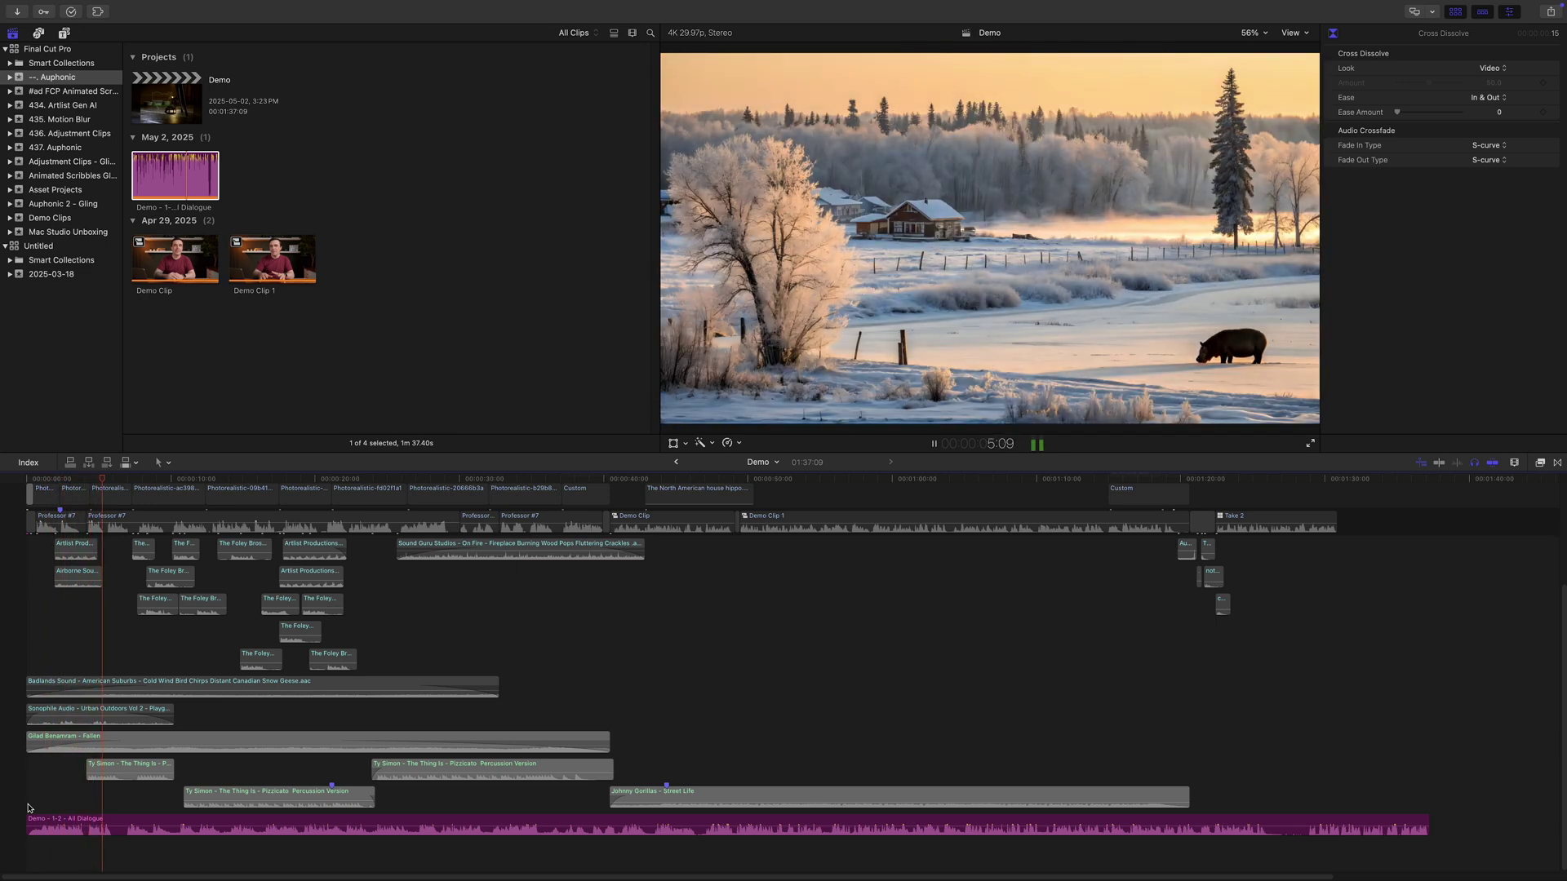
{"action": "left_click", "coordinate": [52, 823]}
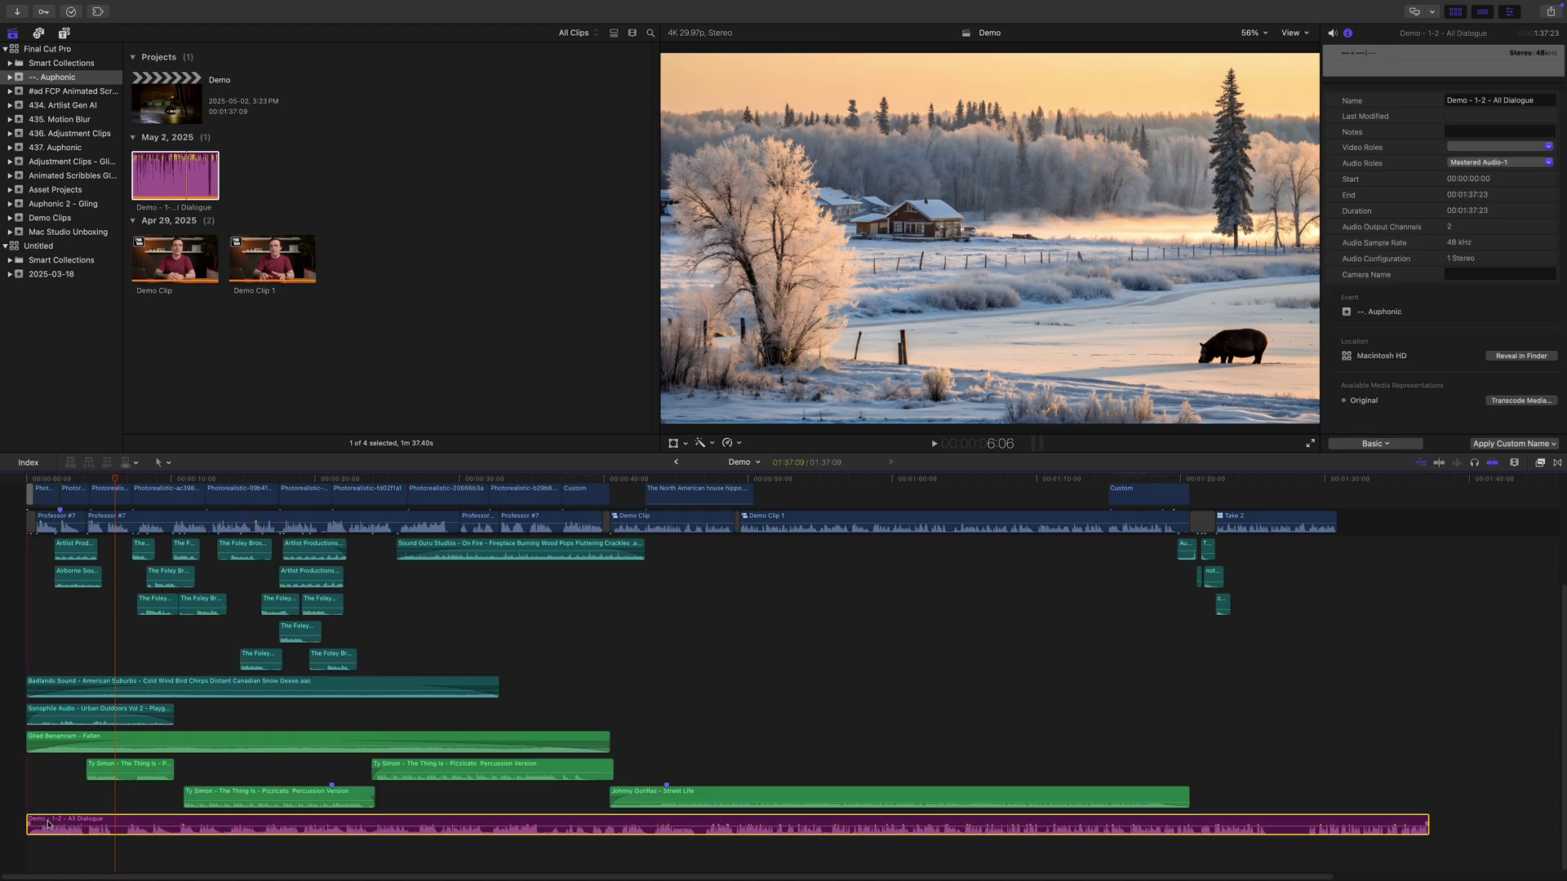
{"action": "left_click_drag", "start_coordinate": [31, 822], "coordinate": [124, 822]}
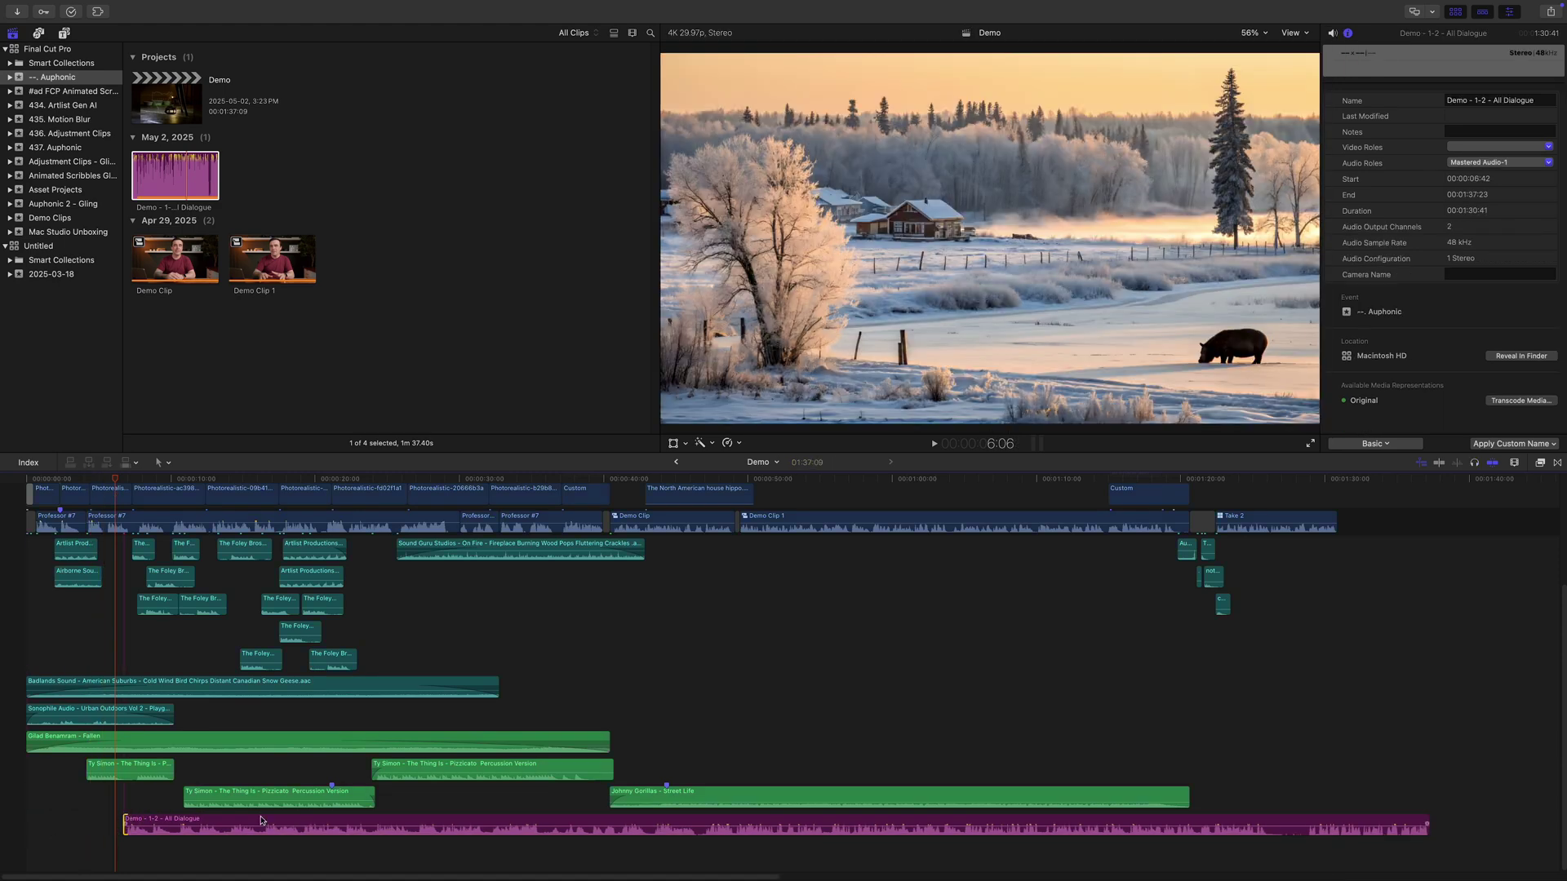
{"action": "left_click", "coordinate": [1334, 480]}
{"action": "left_click_drag", "start_coordinate": [1393, 826], "coordinate": [1300, 823]}
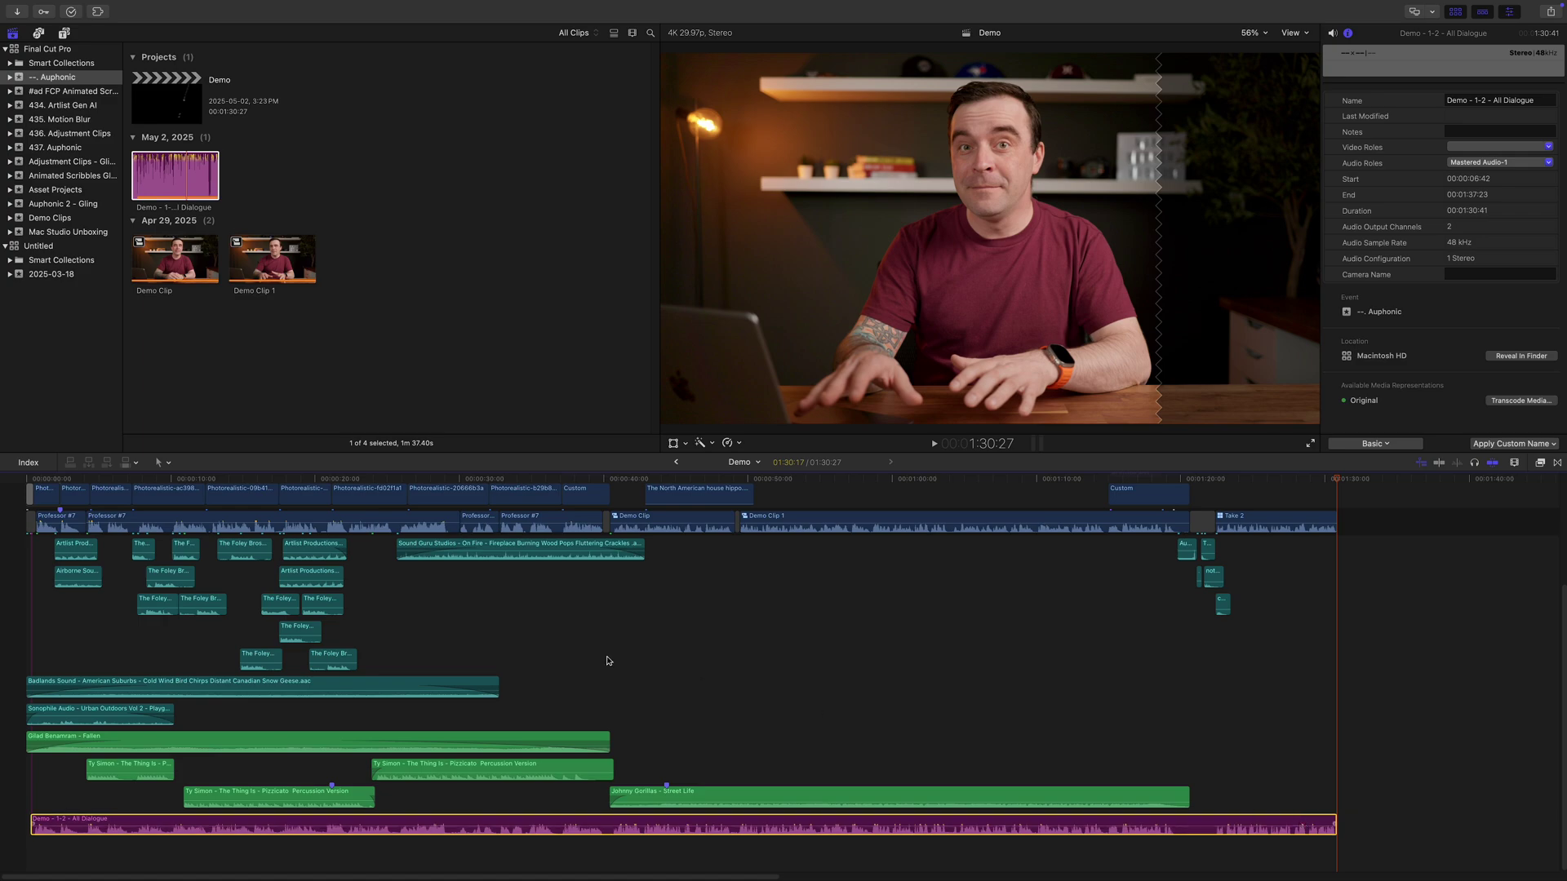
Uncheck the Dialogue role in the timeline index's Roles list.
{"action": "left_click", "coordinate": [29, 463]}
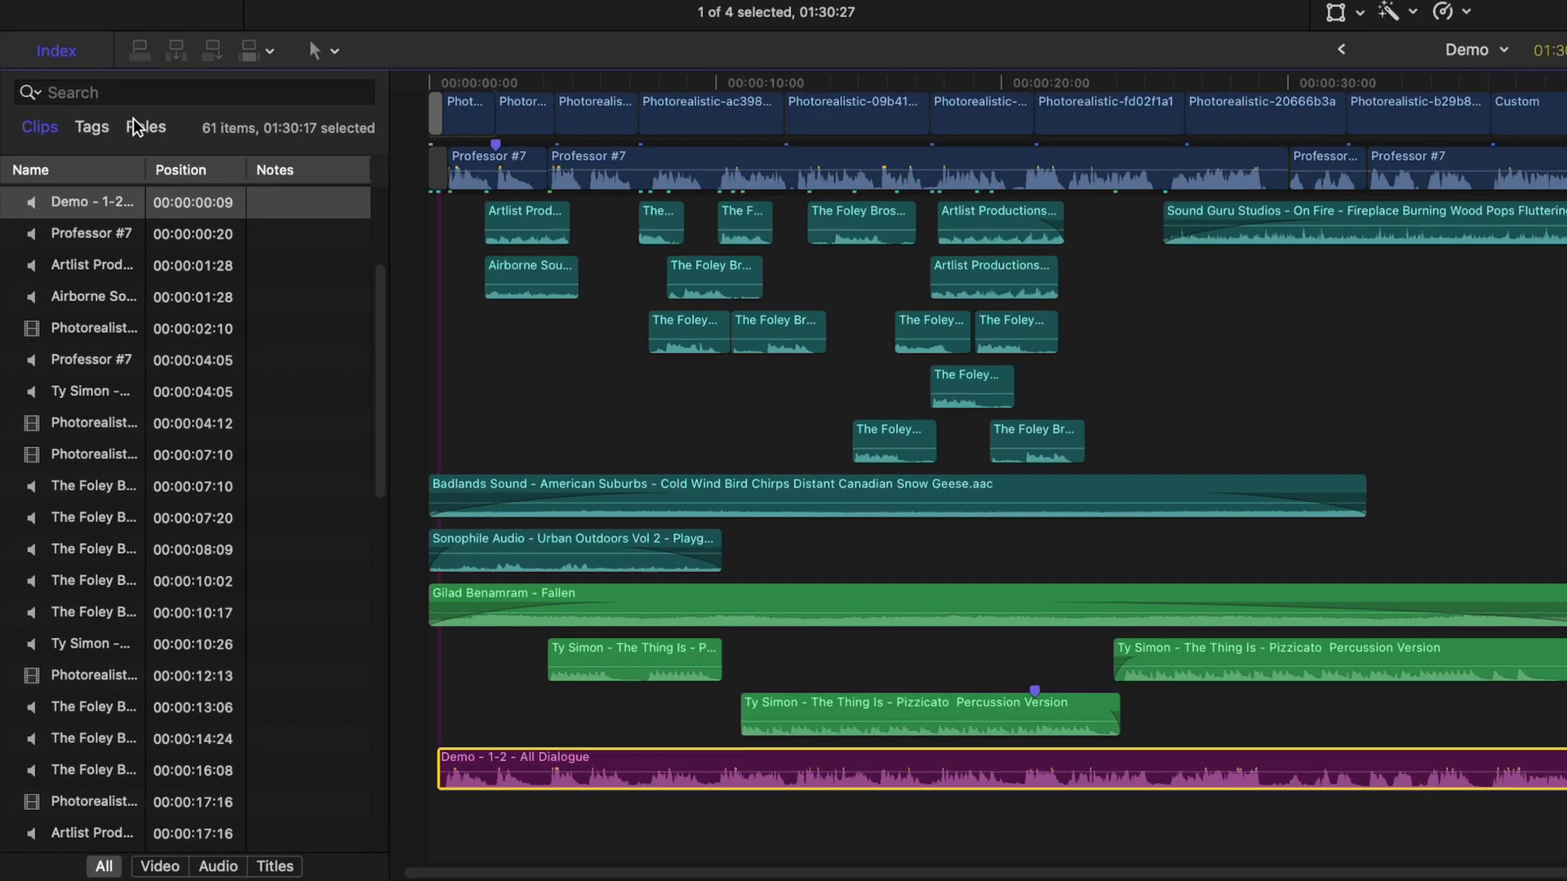
{"action": "left_click", "coordinate": [74, 501]}
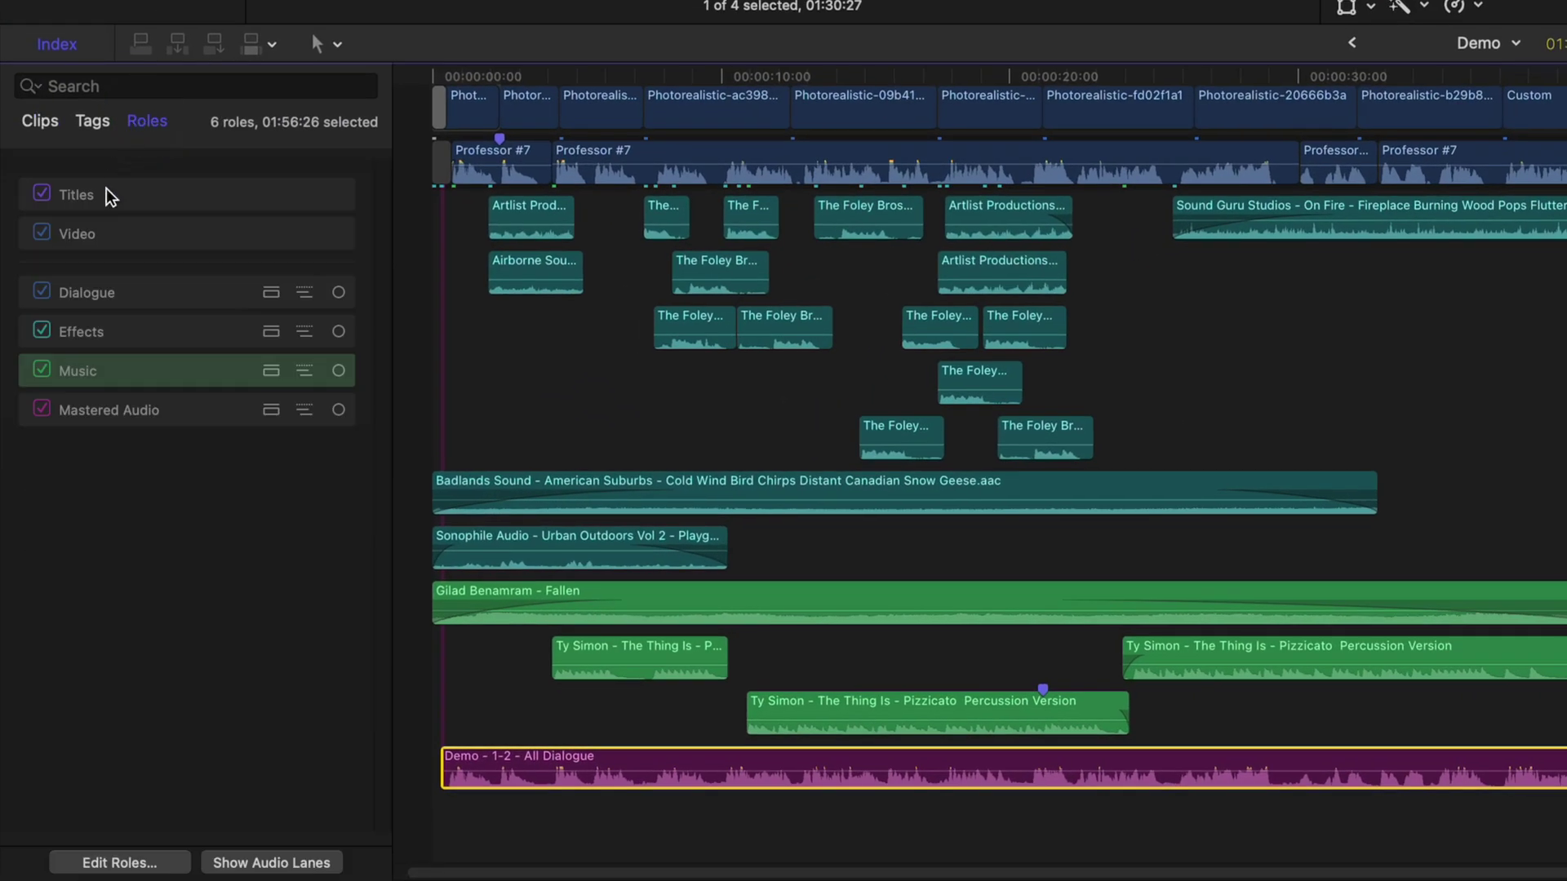
{"action": "left_click", "coordinate": [42, 292]}
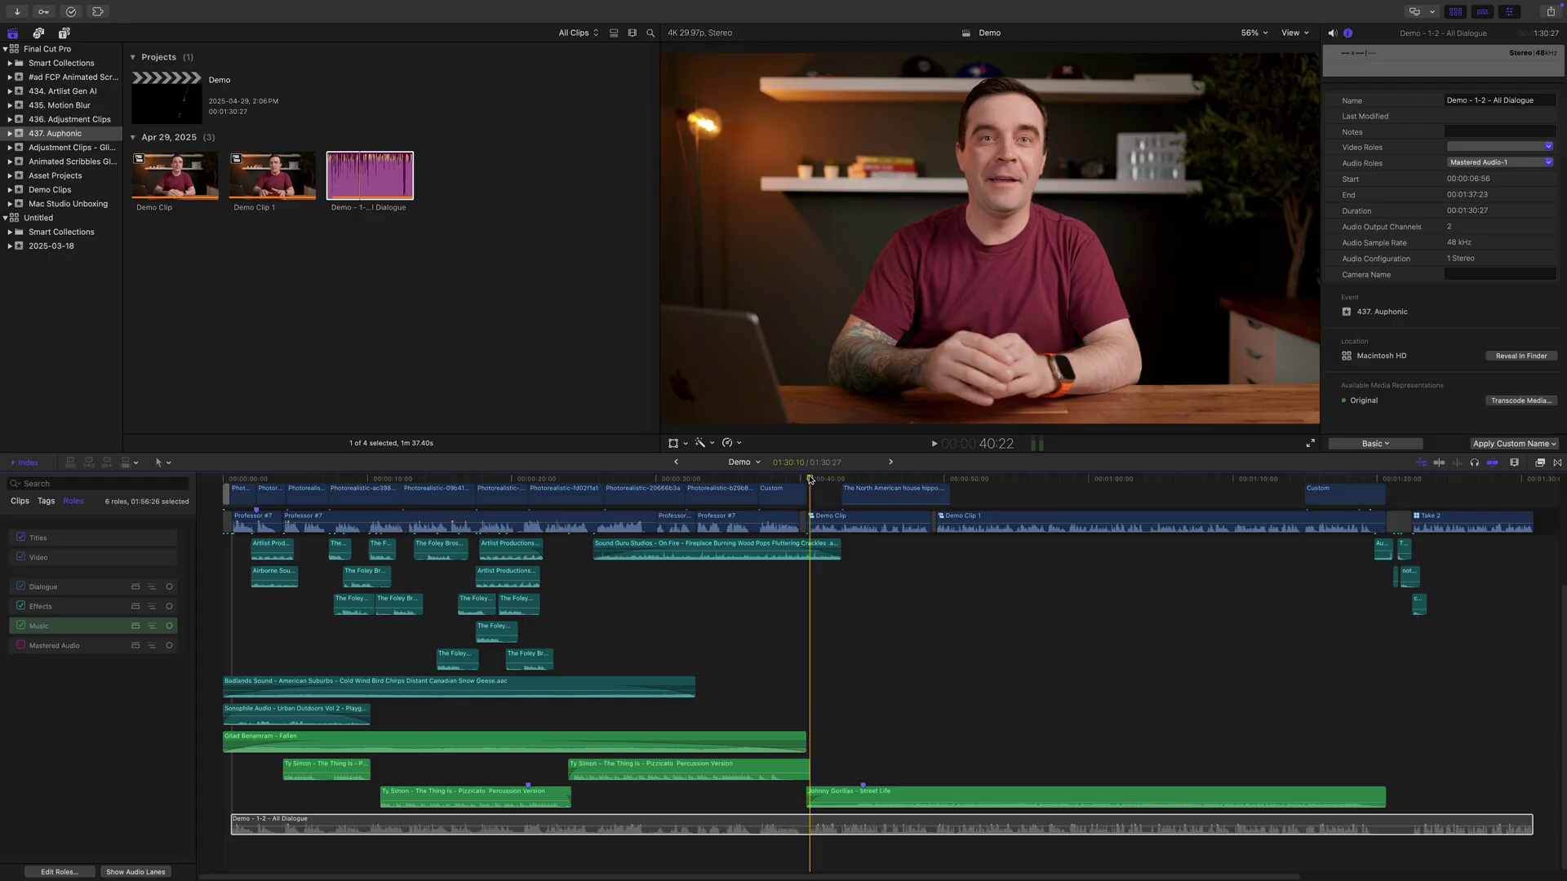
Play the timeline to hear the mastered dialogue, then return the playhead to about 40 seconds.
{"action": "key", "text": "space"}
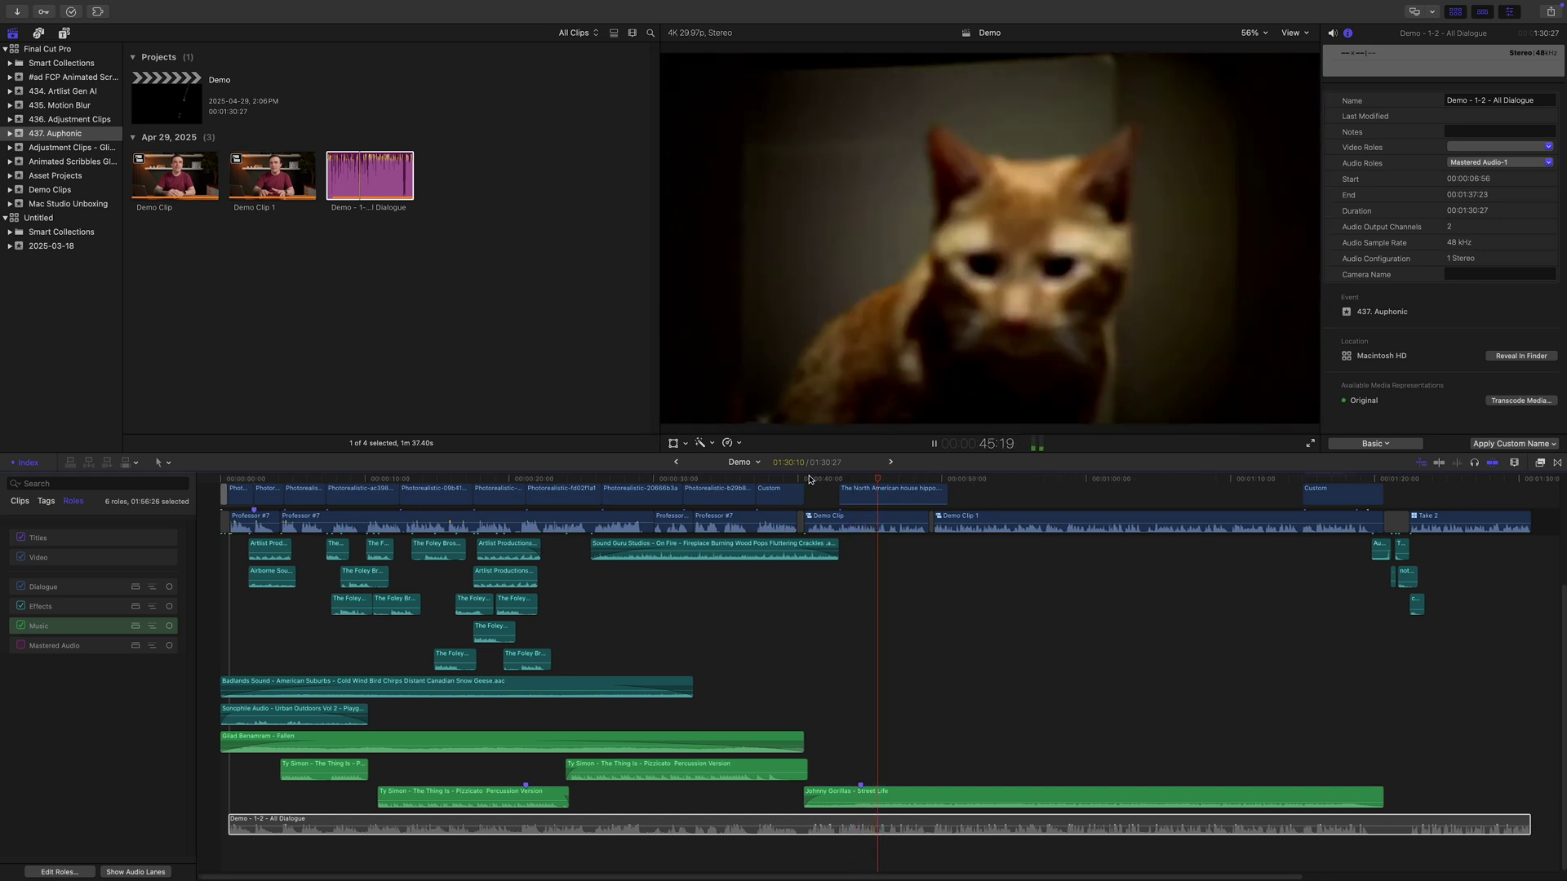
{"action": "key", "text": "space"}
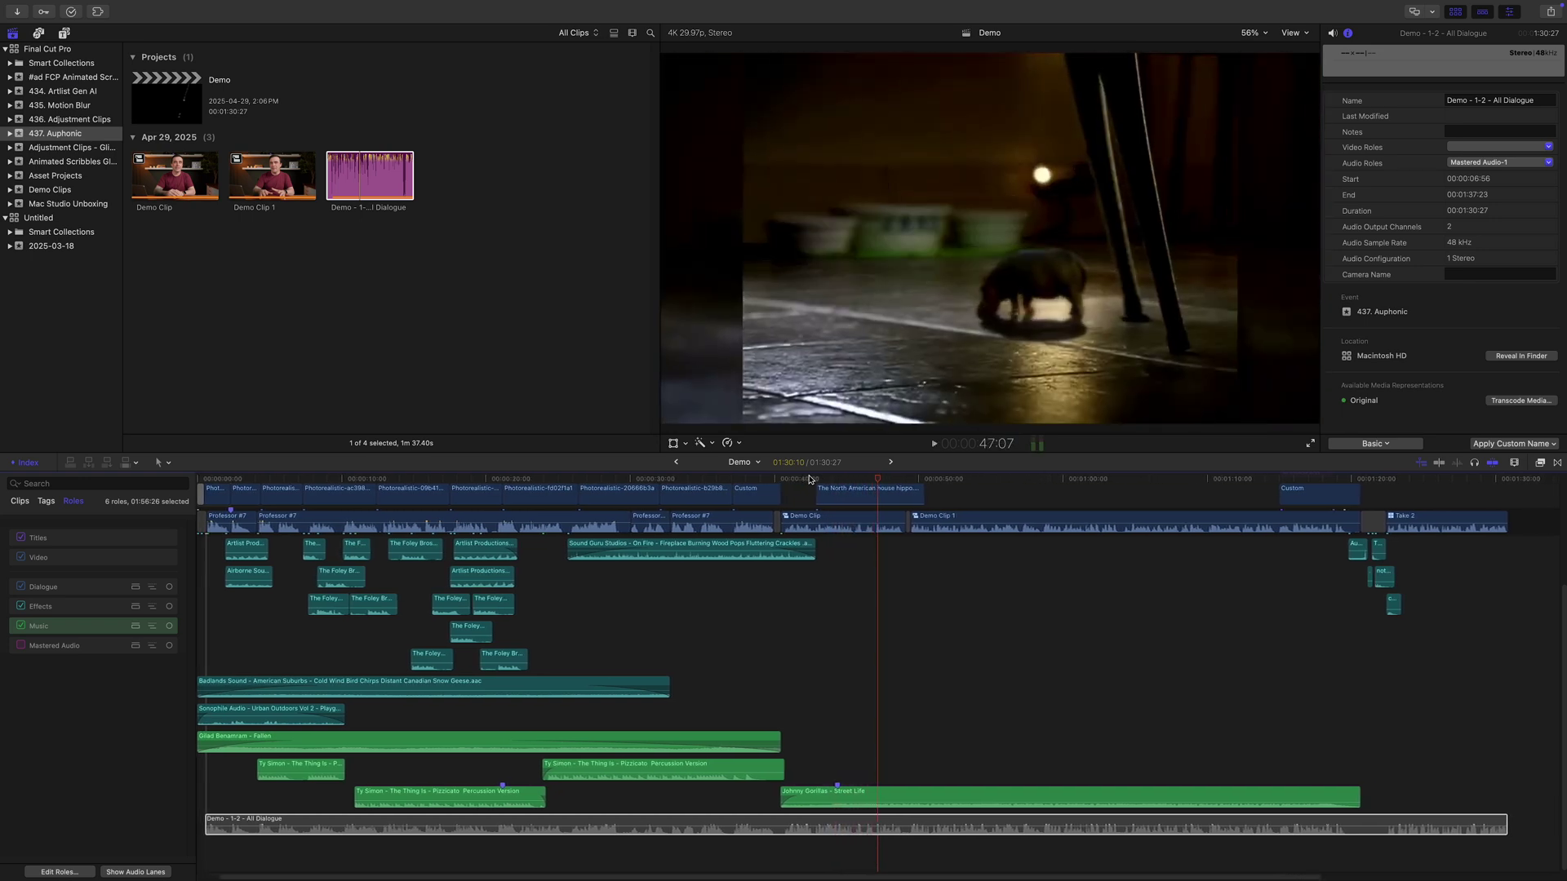
{"action": "left_click", "coordinate": [780, 480]}
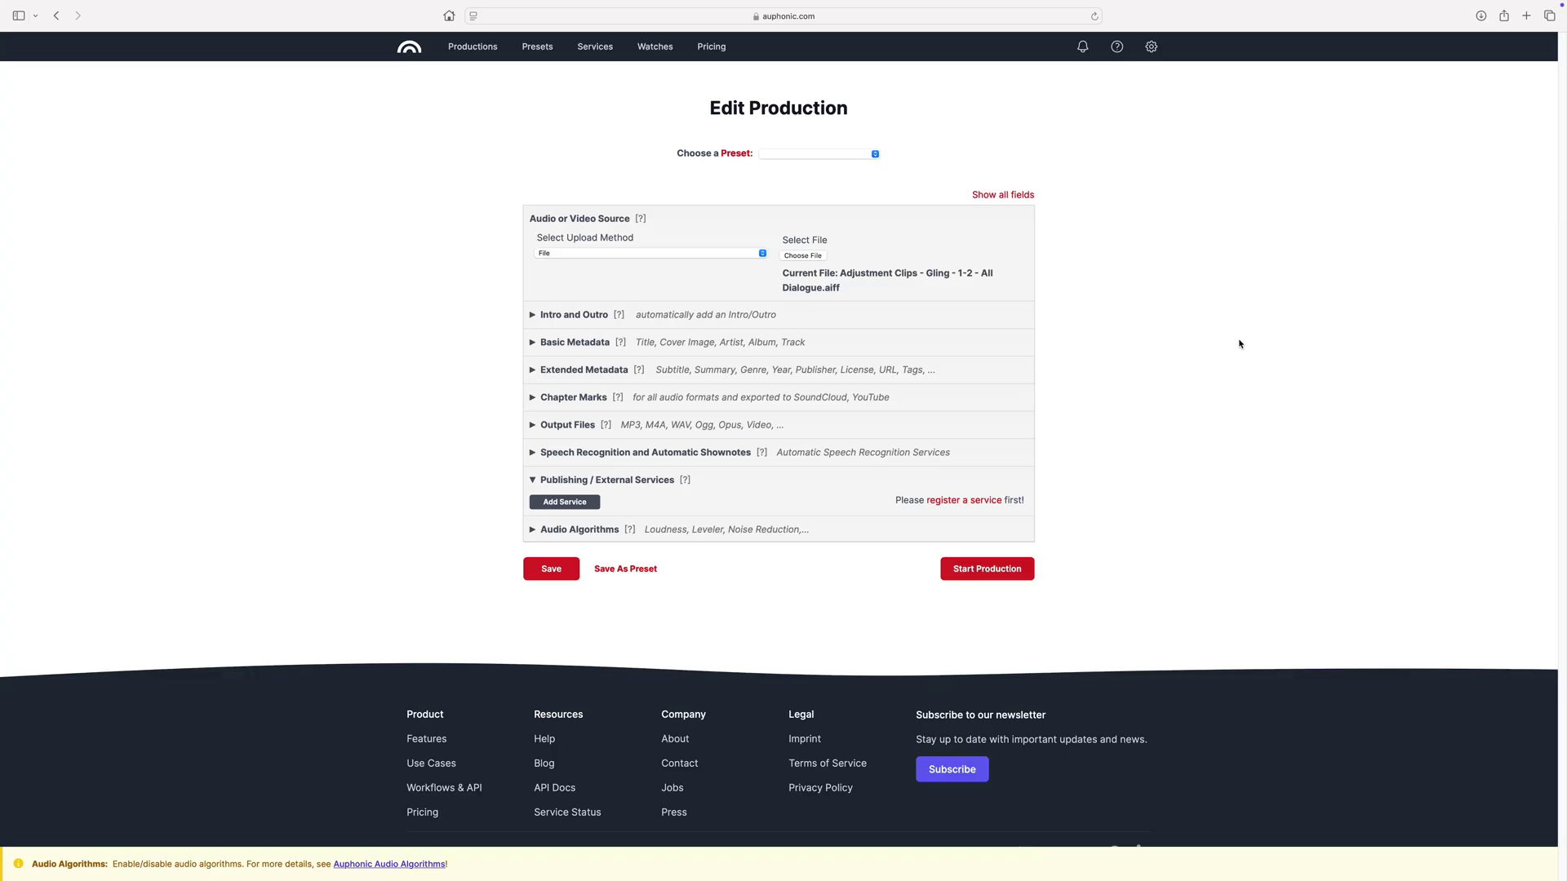
Use Auphonic Whisper ASR with Automatic Shownotes and Chapters, then download the .vtt subtitle file.
{"action": "left_click", "coordinate": [532, 453]}
{"action": "left_click", "coordinate": [682, 487]}
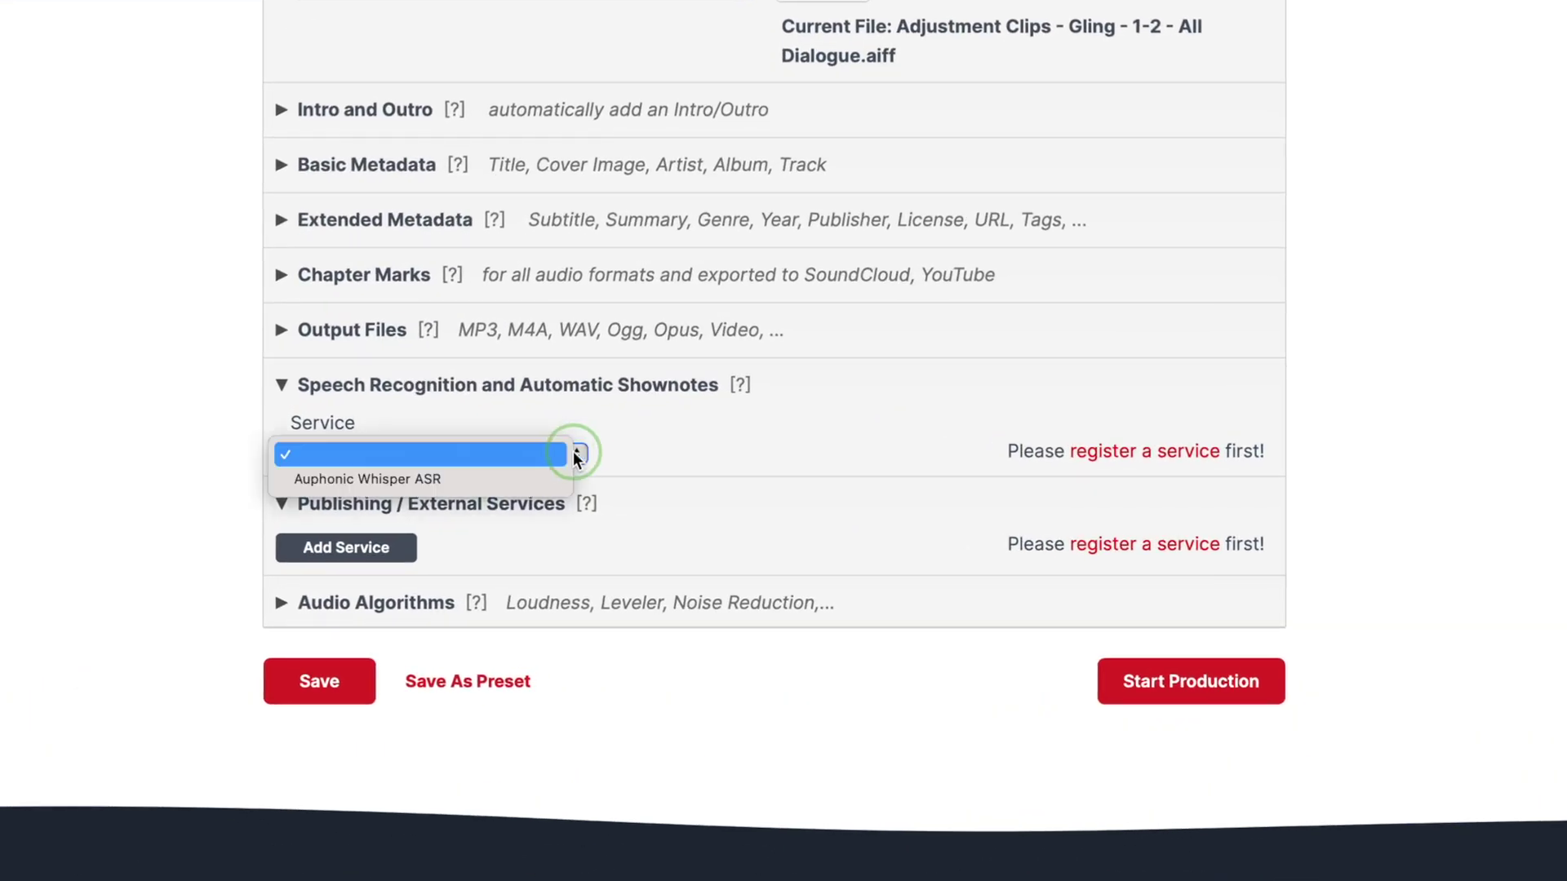
{"action": "left_click", "coordinate": [540, 479]}
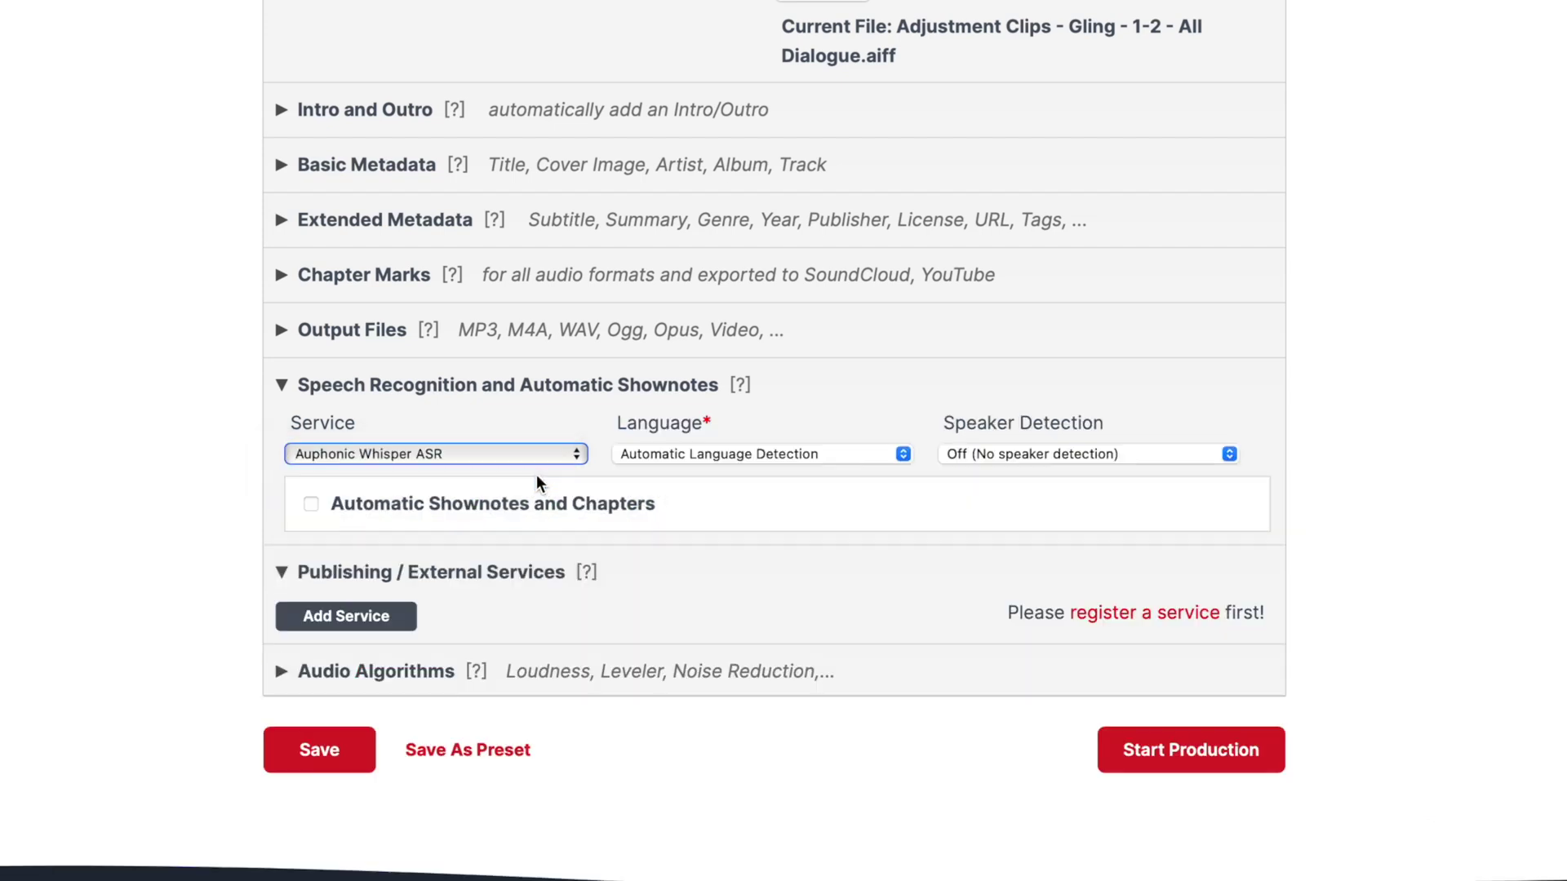
{"action": "left_click", "coordinate": [311, 505]}
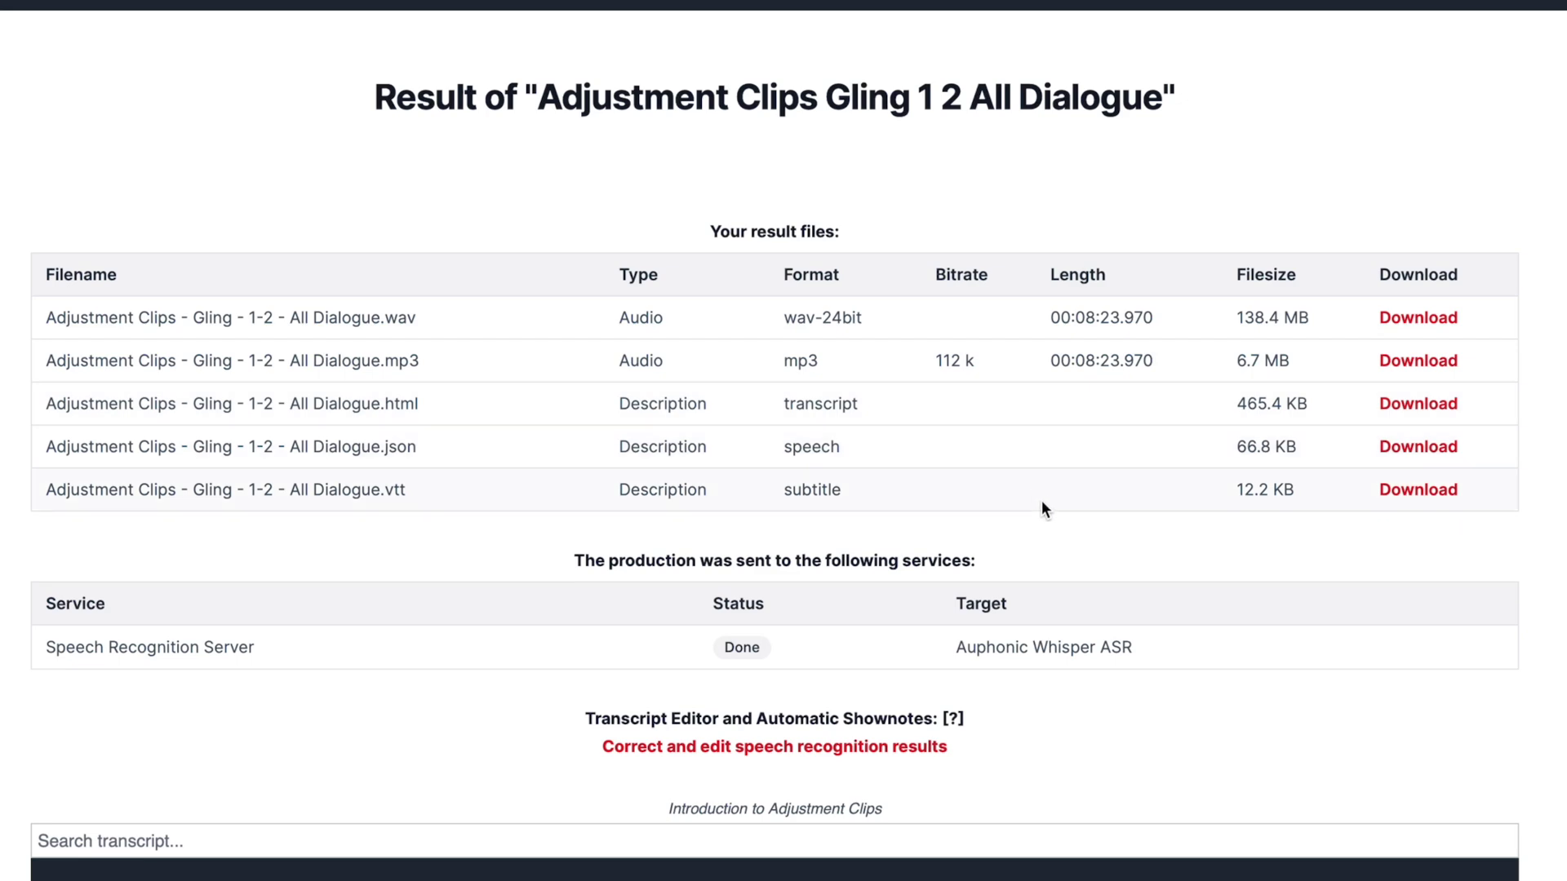
{"action": "left_click", "coordinate": [1405, 493]}
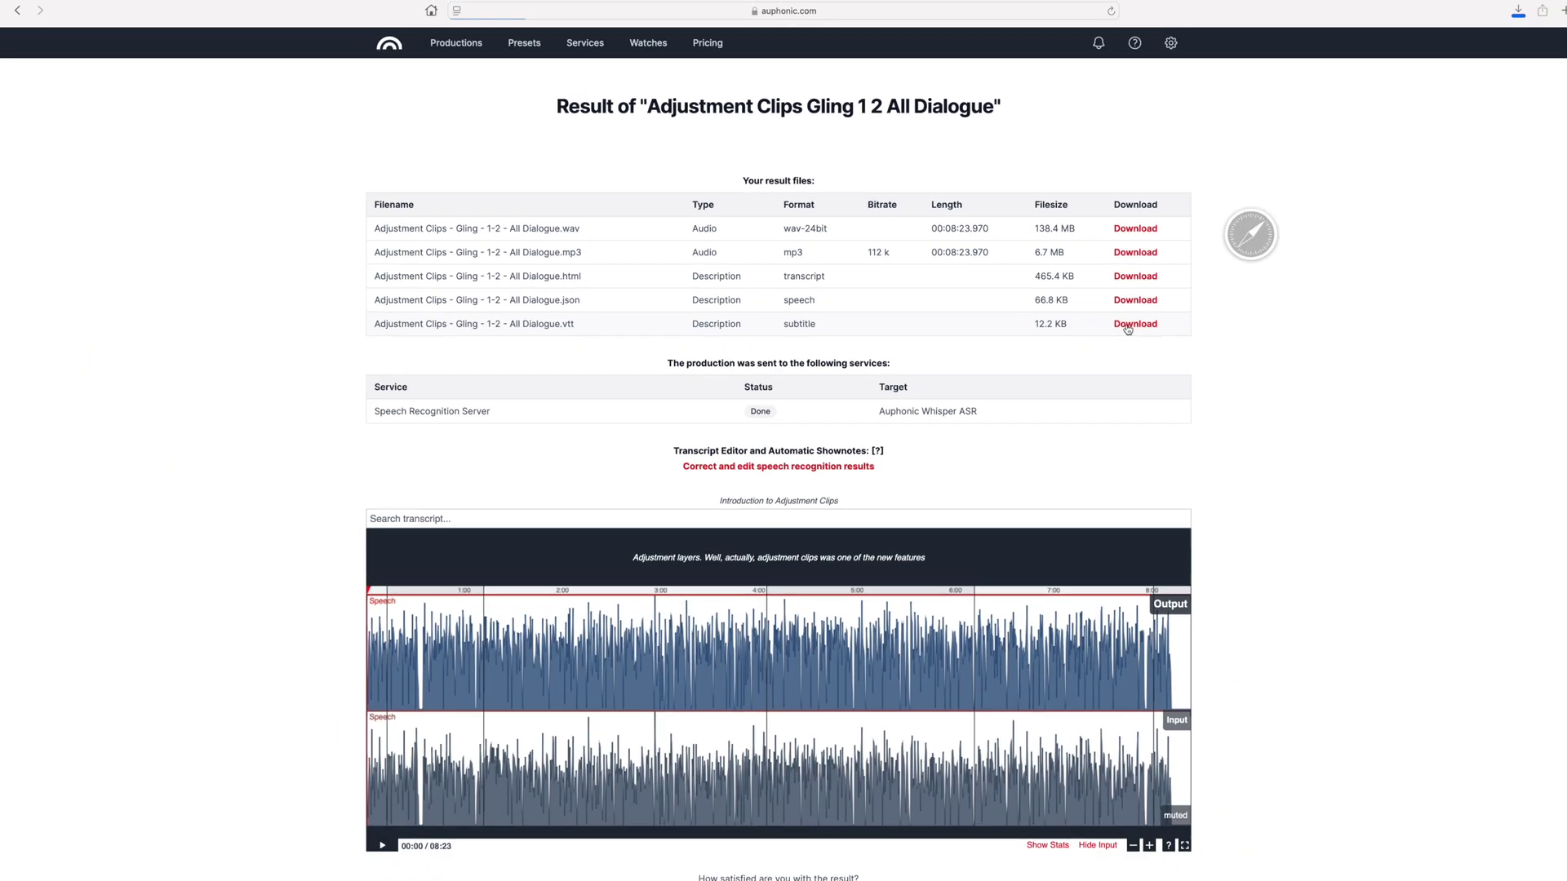